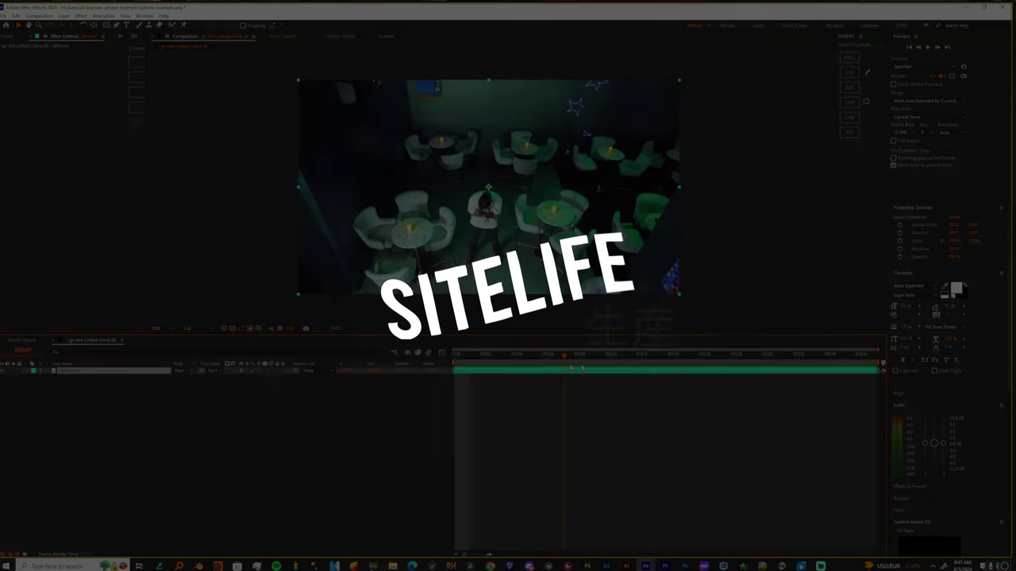
Scrub through the nightclub clip in the composition's timeline to review the shot
{"action": "left_click_drag", "start_coordinate": [571, 366], "coordinate": [453, 386]}
{"action": "left_click", "coordinate": [474, 388]}
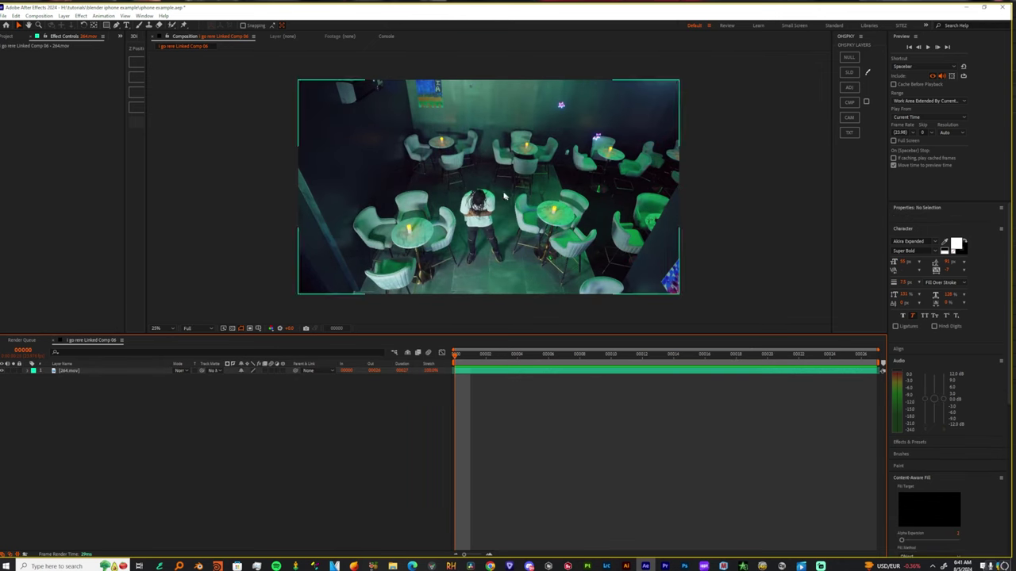
{"action": "left_click", "coordinate": [464, 362]}
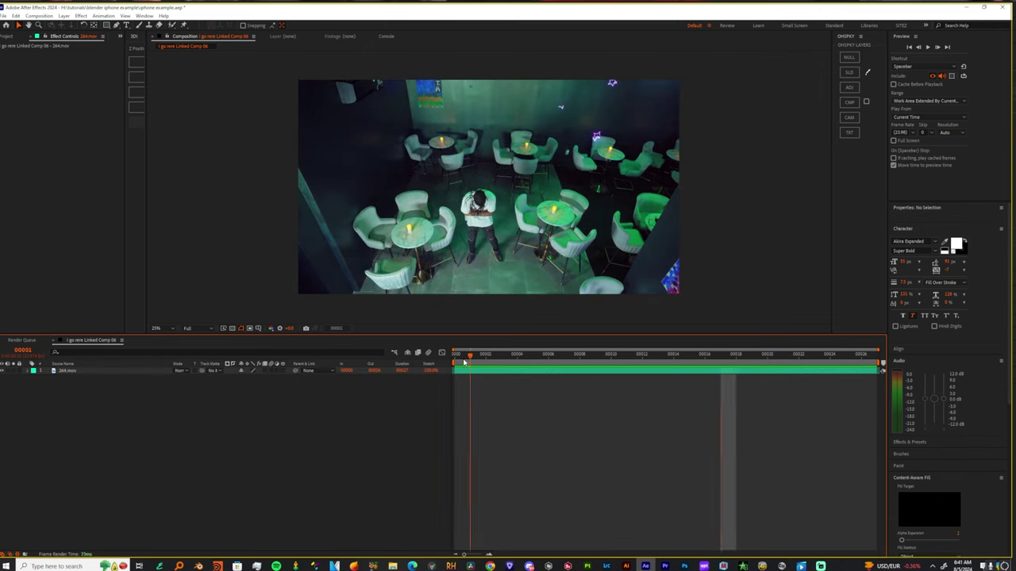
{"action": "left_click_drag", "start_coordinate": [587, 357], "coordinate": [689, 357]}
Add the composition to the Render Queue and open its output module settings
{"action": "left_click", "coordinate": [4, 16]}
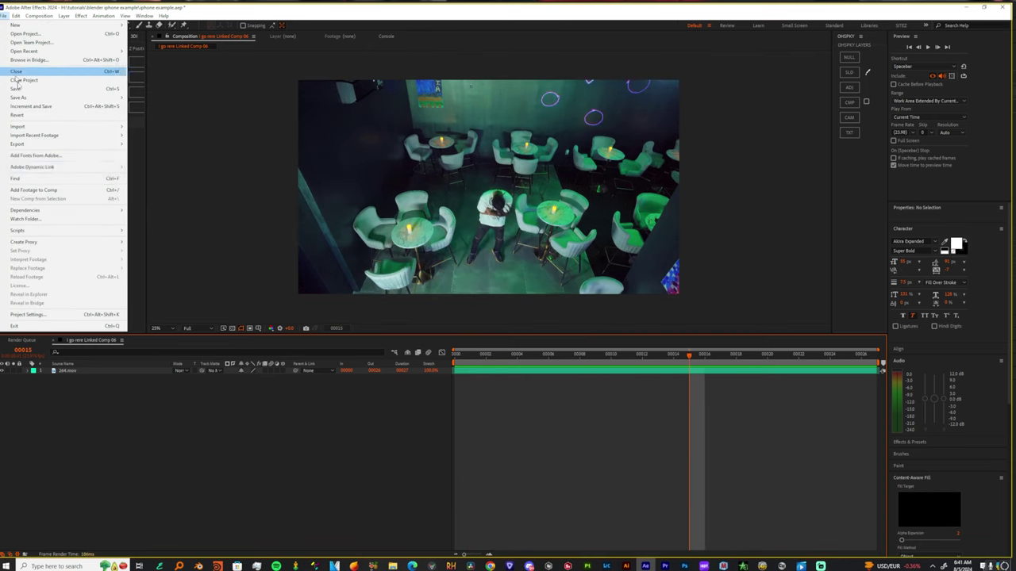
{"action": "mouse_move", "coordinate": [25, 147]}
{"action": "left_click", "coordinate": [161, 153]}
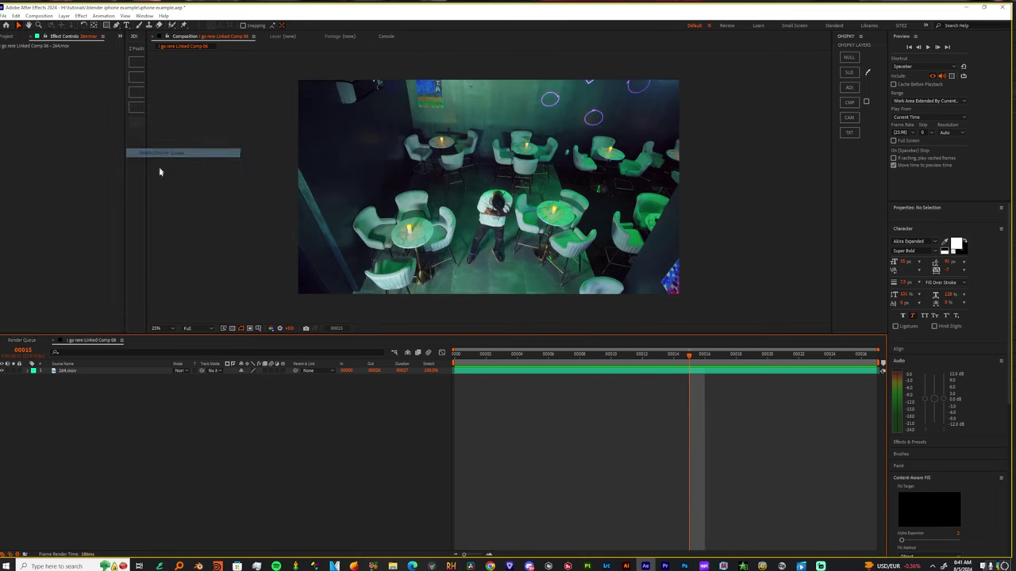
{"action": "left_click", "coordinate": [95, 426]}
Try a PNG Sequence output with resizing enabled and Trillions of Colors depth, cancel the settings, and return to the composition timeline
{"action": "left_click", "coordinate": [113, 146]}
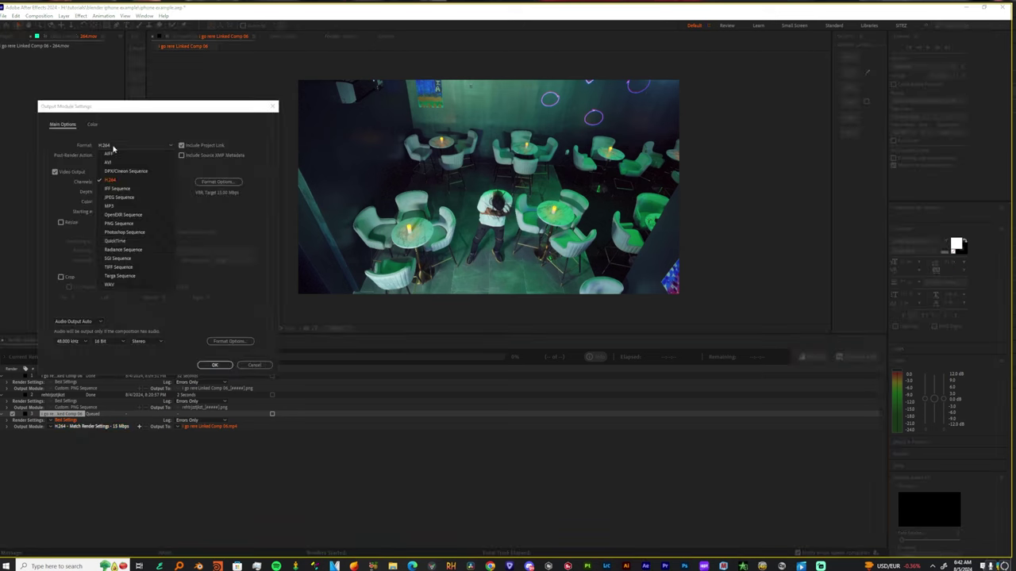
{"action": "left_click", "coordinate": [120, 224]}
{"action": "left_click", "coordinate": [61, 223]}
{"action": "left_click", "coordinate": [101, 250]}
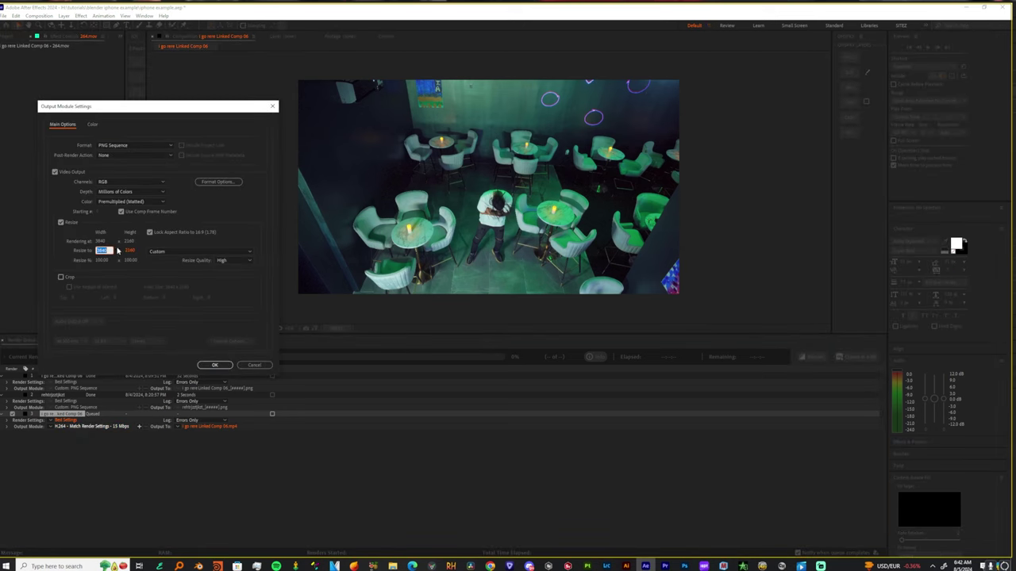
{"action": "left_click", "coordinate": [119, 260]}
{"action": "left_click", "coordinate": [113, 192]}
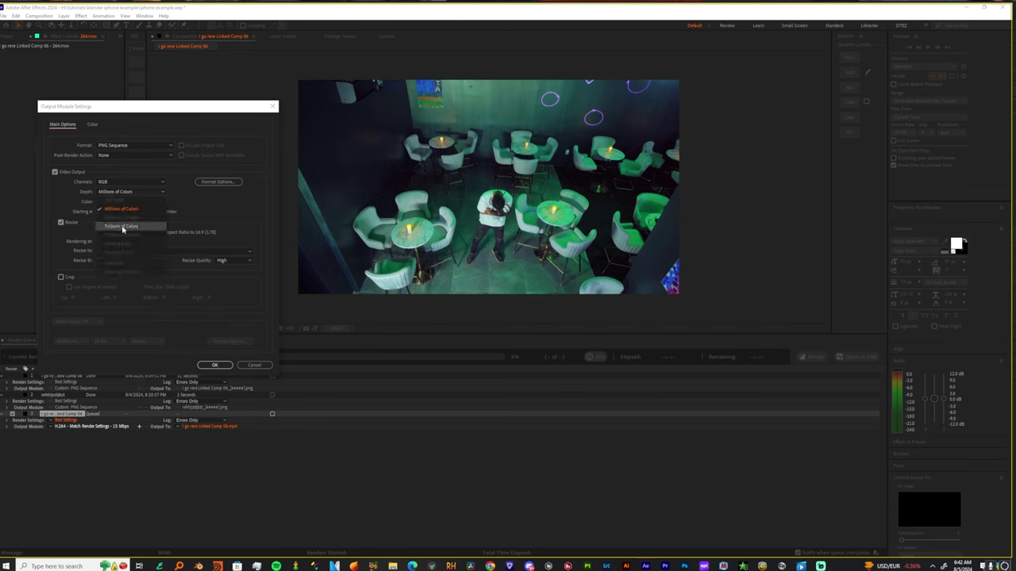
{"action": "left_click", "coordinate": [121, 228]}
{"action": "left_click", "coordinate": [254, 365]}
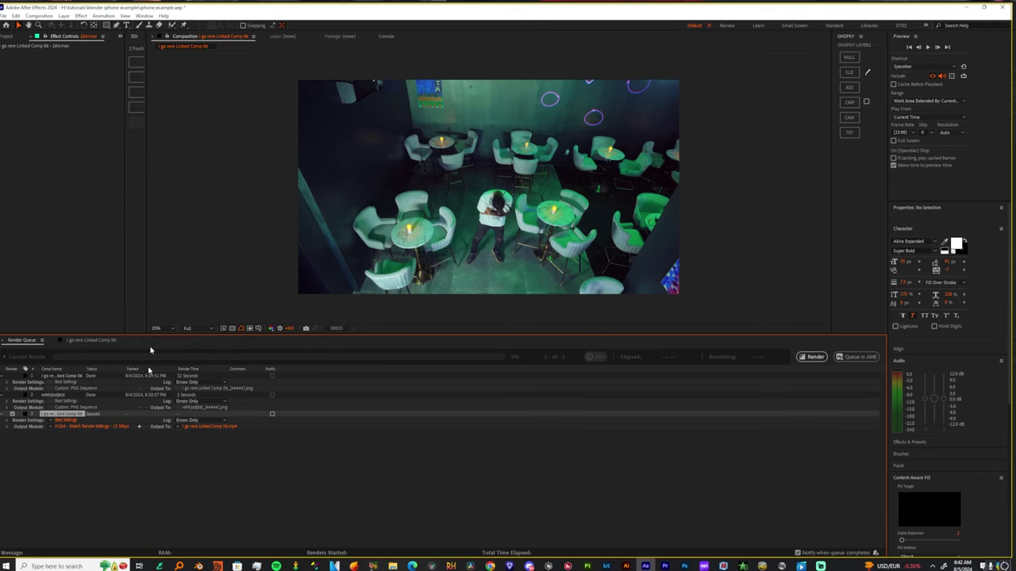
{"action": "left_click", "coordinate": [92, 340]}
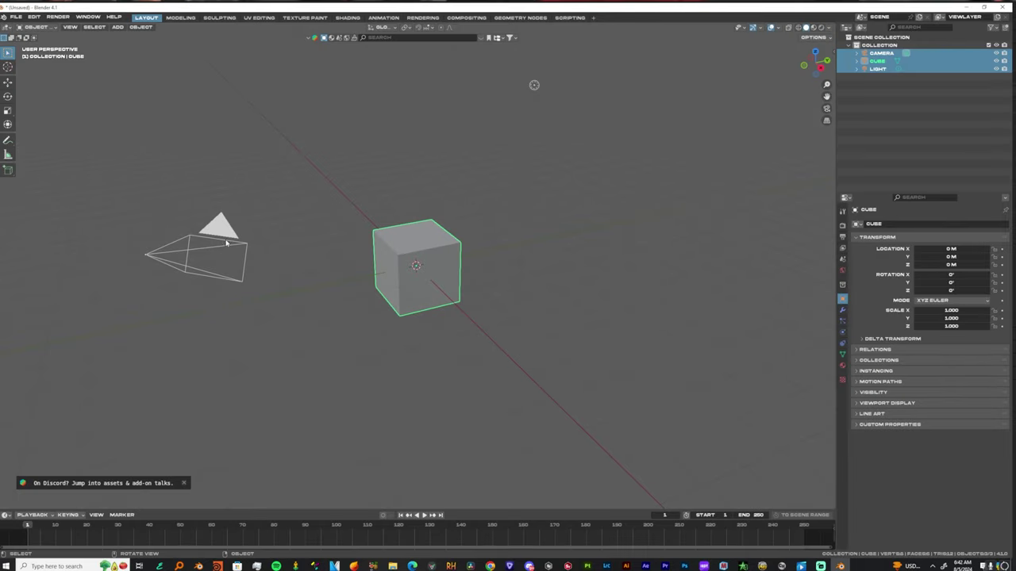
In Blender, delete the default camera, cube and light, and set rendering to Cycles with GPU Compute
{"action": "key", "text": "Delete"}
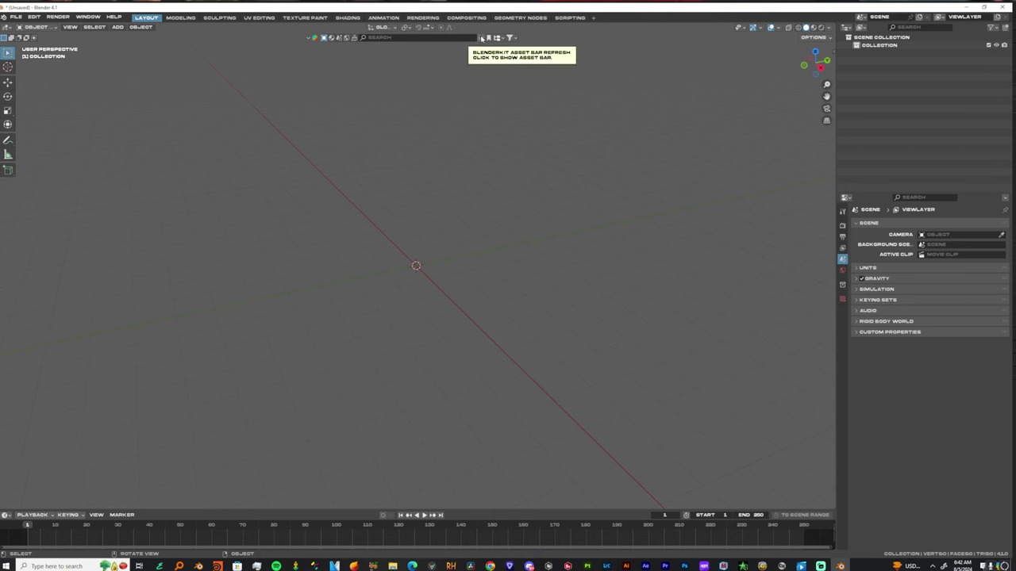
{"action": "left_click", "coordinate": [843, 225]}
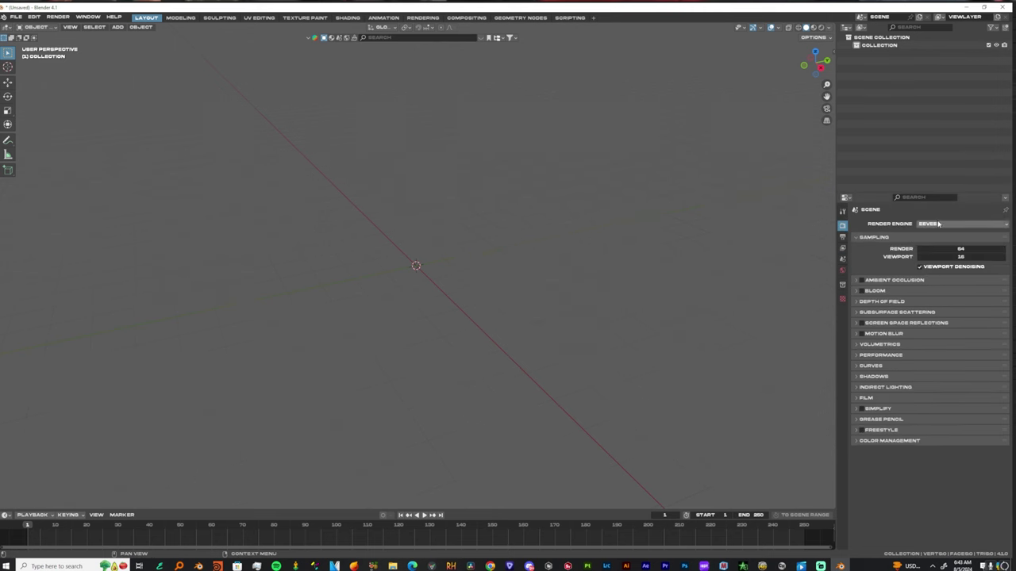
{"action": "left_click", "coordinate": [934, 225]}
{"action": "left_click", "coordinate": [934, 228]}
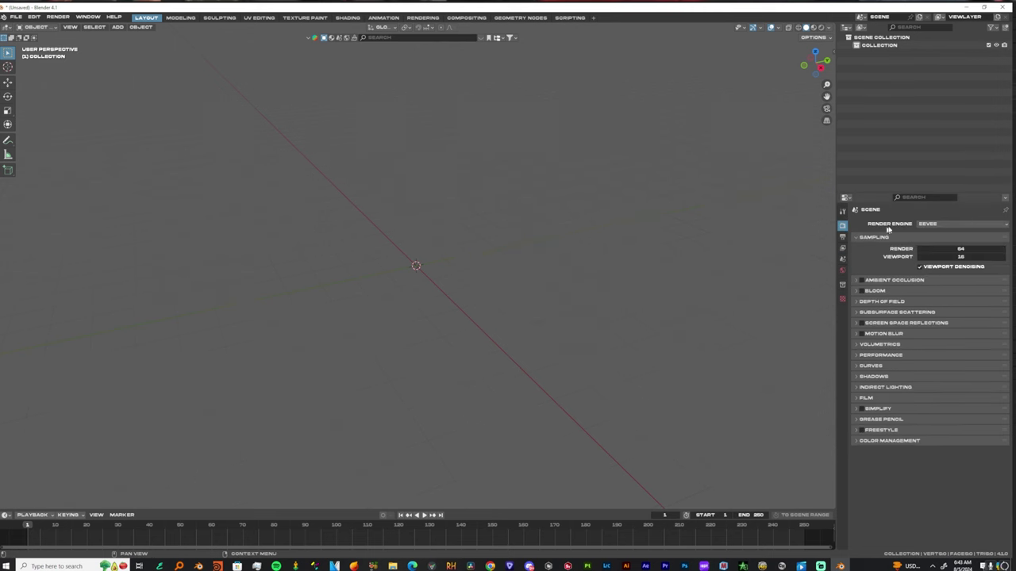
{"action": "left_click", "coordinate": [934, 225]}
{"action": "left_click", "coordinate": [927, 246]}
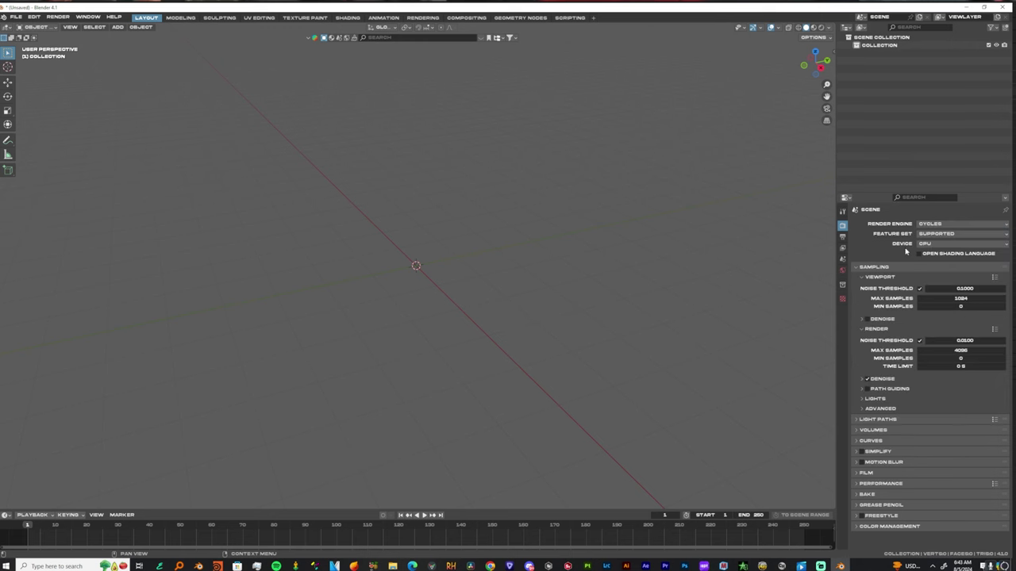
{"action": "left_click", "coordinate": [925, 243]}
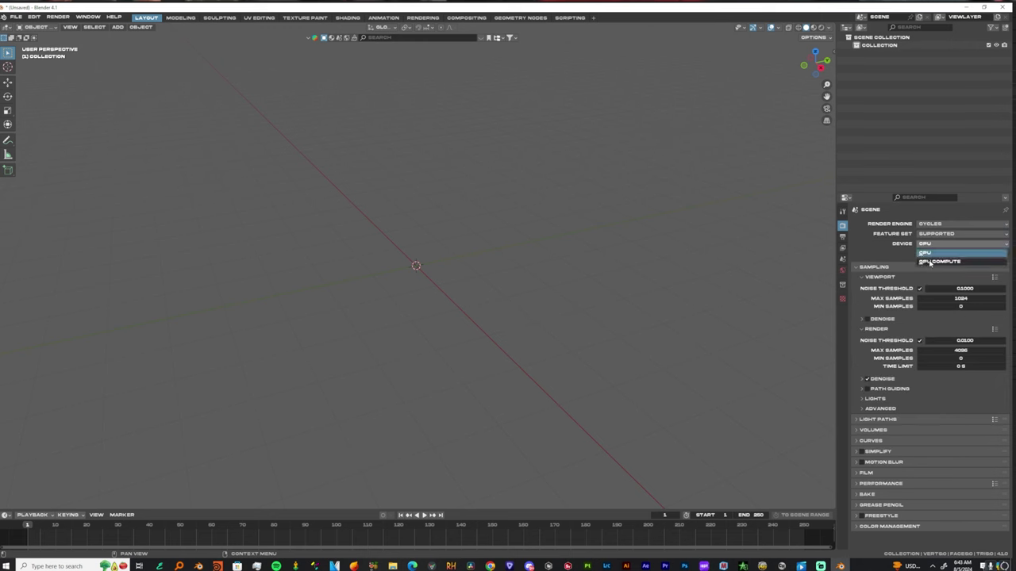
{"action": "left_click", "coordinate": [930, 262]}
Set the viewport noise threshold to 0.0001 with 300 max samples, and the render noise threshold to 0.07
{"action": "left_click", "coordinate": [957, 290]}
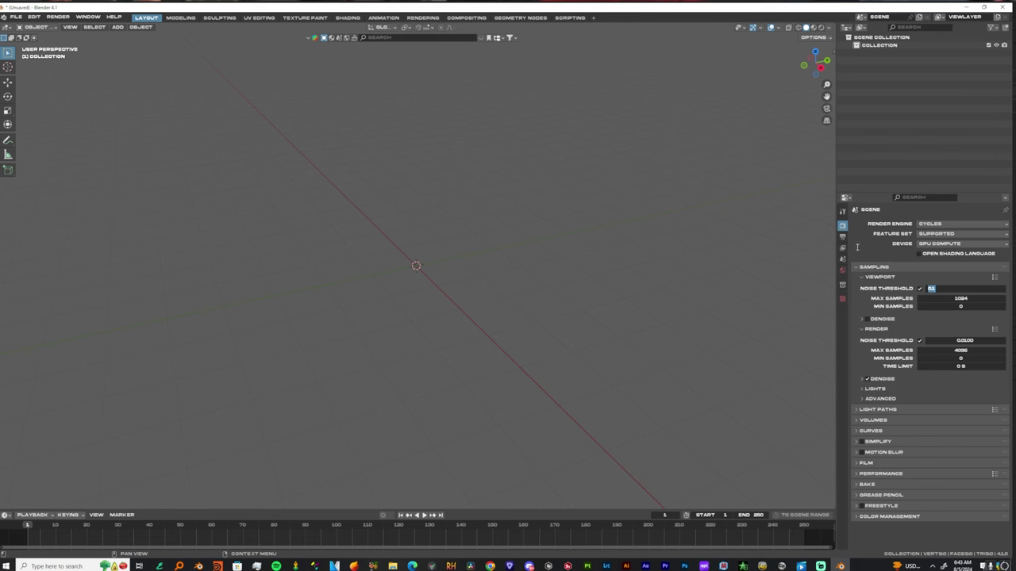
{"action": "type", "text": "0.0001"}
{"action": "key", "text": "Return"}
{"action": "left_click", "coordinate": [947, 297]}
{"action": "type", "text": "300"}
{"action": "key", "text": "Return"}
{"action": "left_click", "coordinate": [936, 340]}
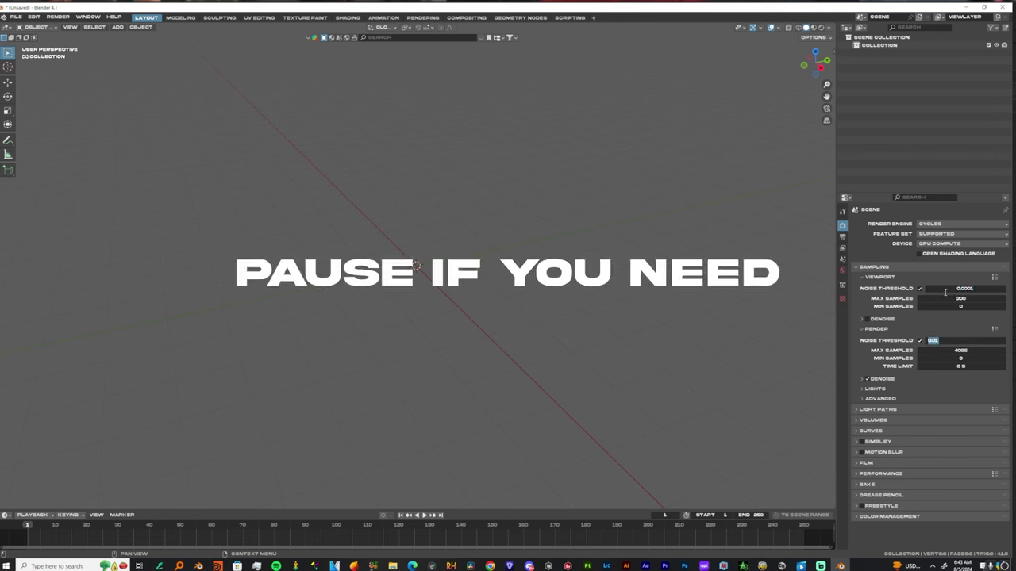
{"action": "type", "text": "0.07"}
{"action": "key", "text": "Return"}
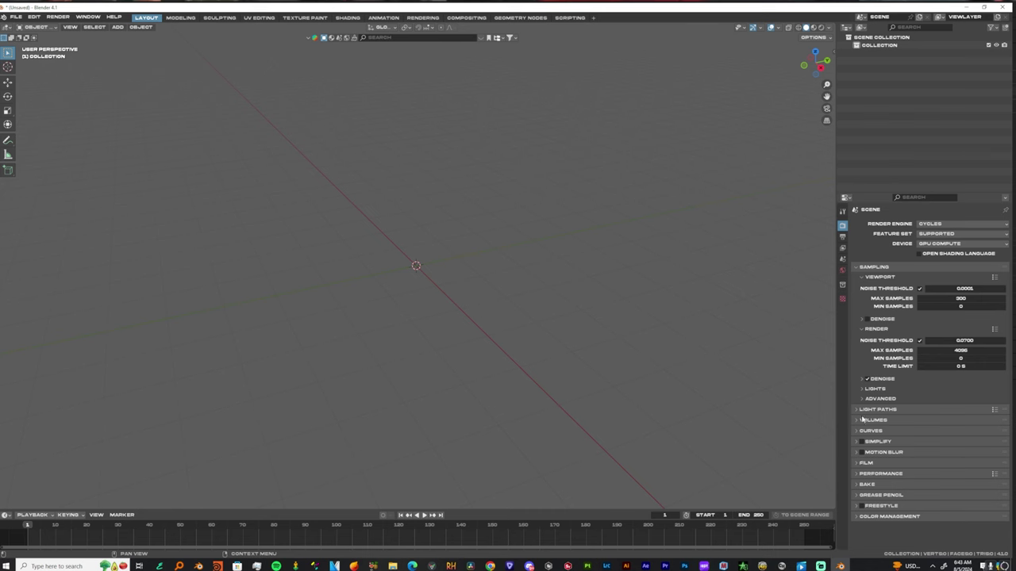
Enable motion blur and a transparent film background, and expand the Performance render settings
{"action": "left_click", "coordinate": [856, 465]}
{"action": "scroll", "coordinate": [871, 511], "scroll_direction": "down", "scroll_amount": 3}
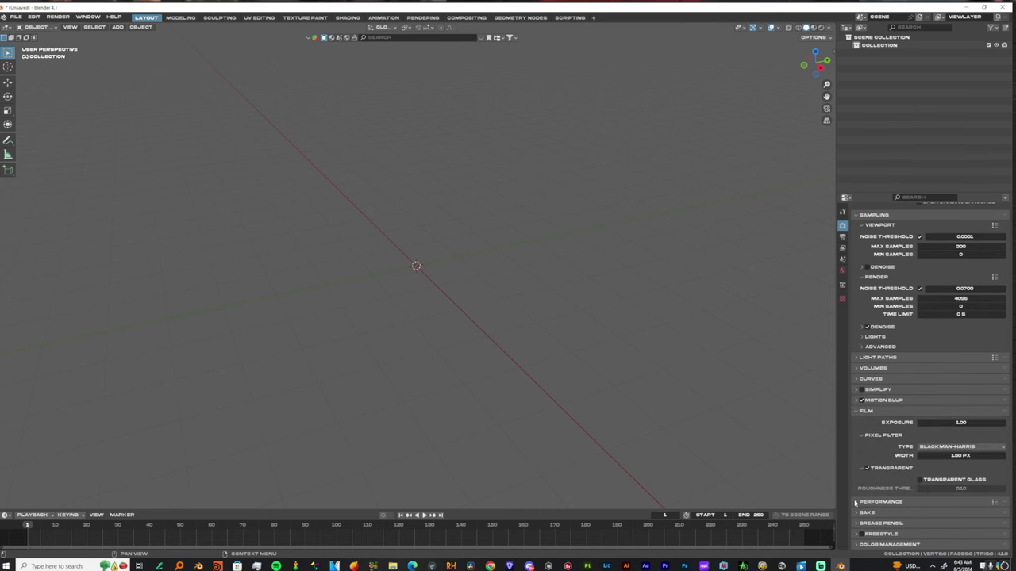
{"action": "left_click", "coordinate": [856, 502]}
{"action": "scroll", "coordinate": [859, 512], "scroll_direction": "down", "scroll_amount": 8}
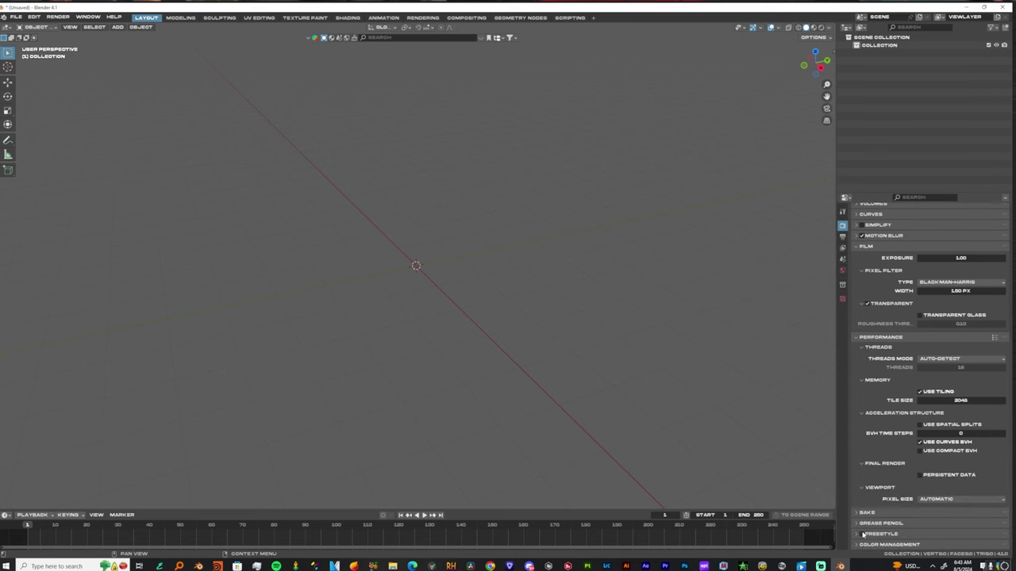
Set the color management look to High Contrast and disable memory tiling for renders
{"action": "left_click", "coordinate": [856, 544]}
{"action": "scroll", "coordinate": [858, 539], "scroll_direction": "down", "scroll_amount": 4}
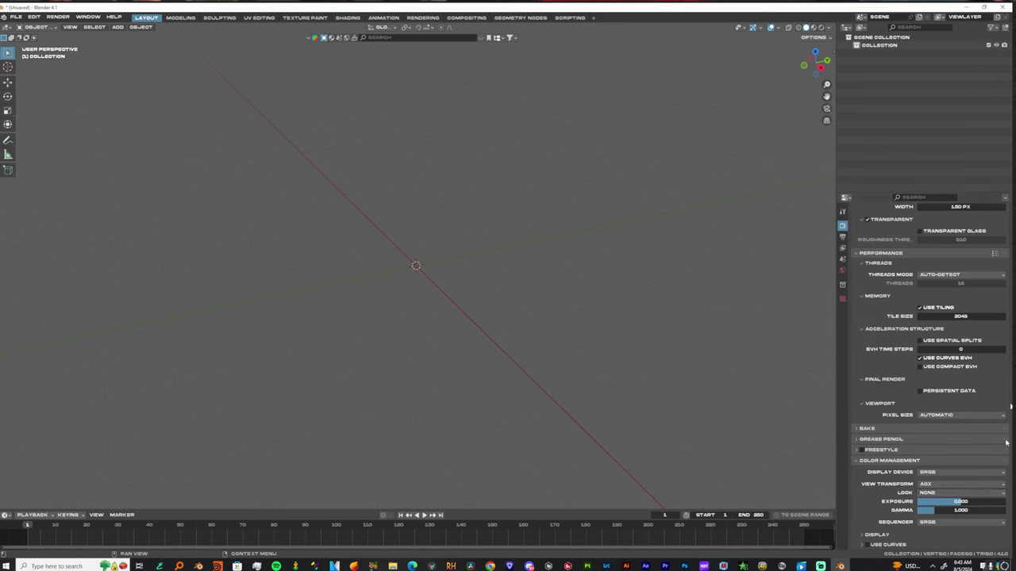
{"action": "left_click", "coordinate": [935, 493]}
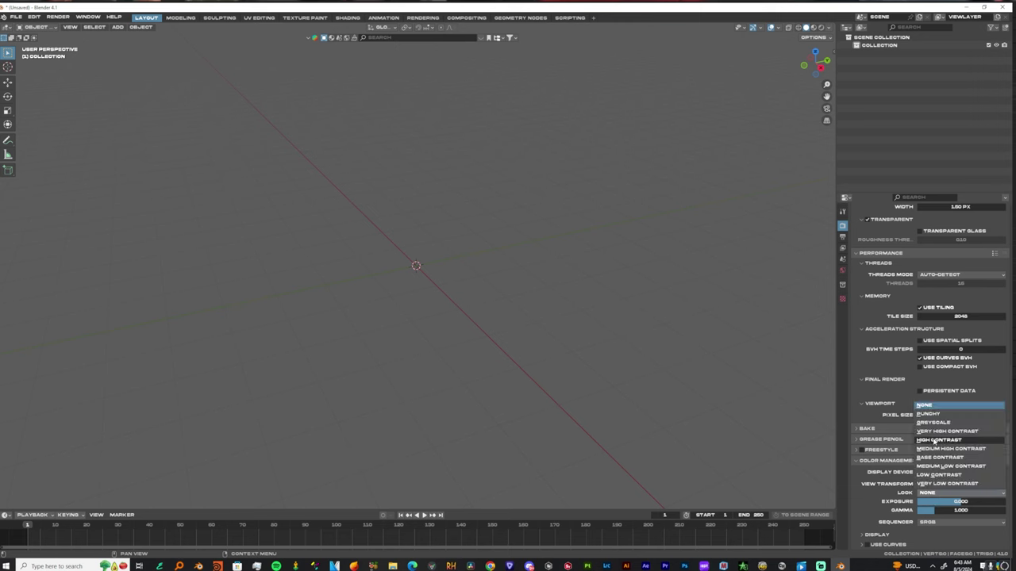
{"action": "left_click", "coordinate": [937, 440]}
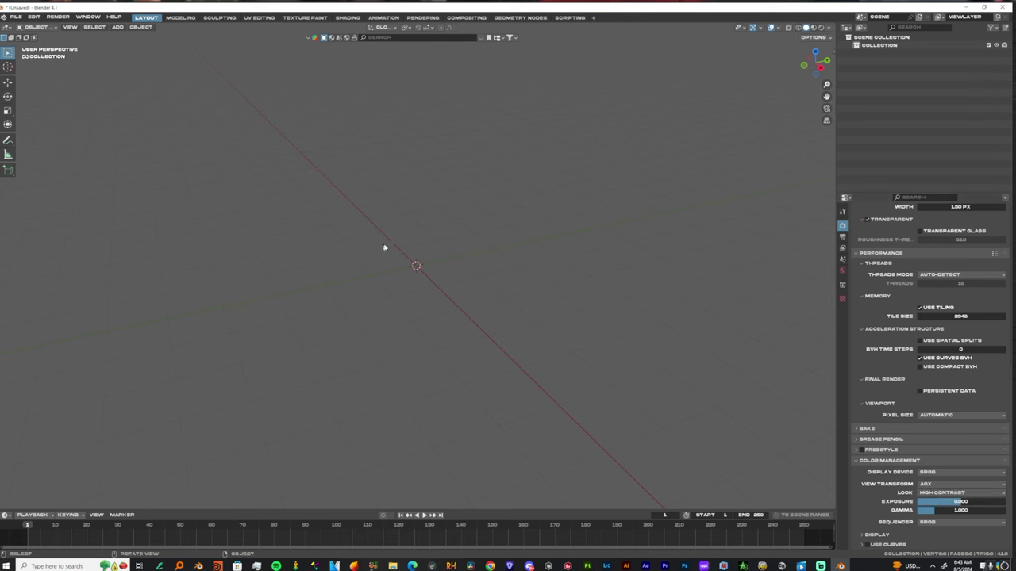
{"action": "left_click", "coordinate": [942, 484]}
{"action": "left_click", "coordinate": [945, 501]}
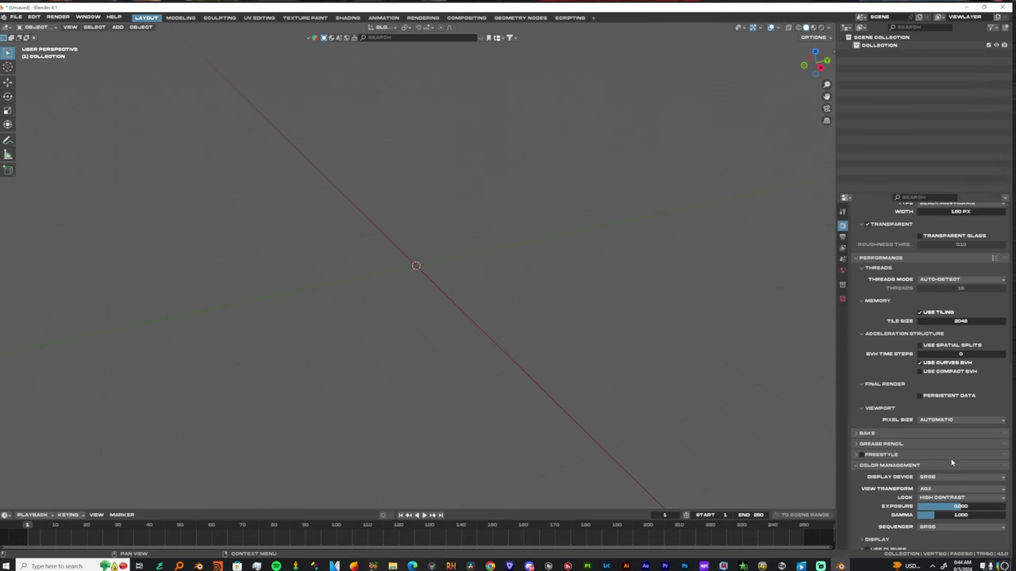
{"action": "scroll", "coordinate": [933, 420], "scroll_direction": "up", "scroll_amount": 3}
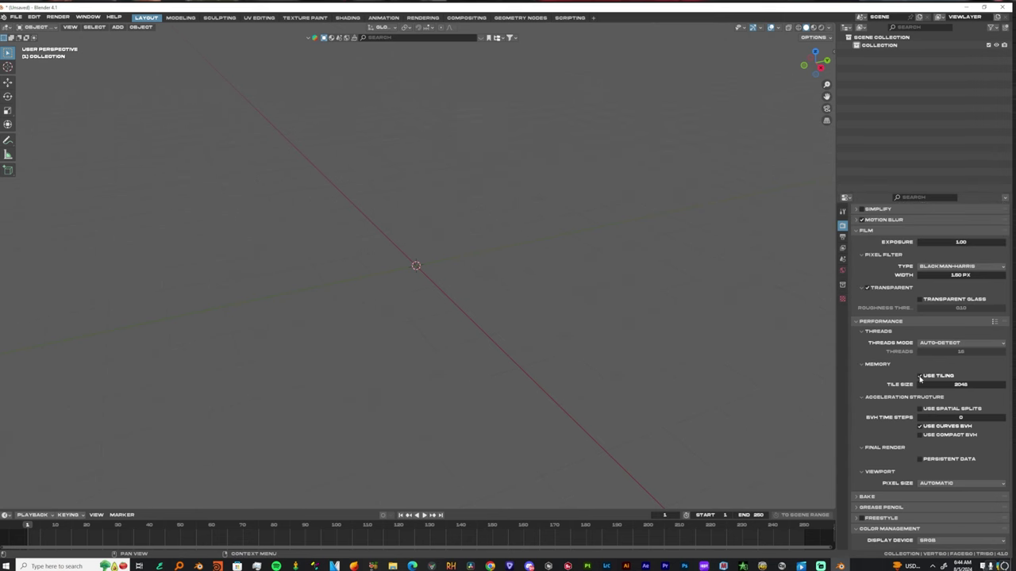
{"action": "left_click", "coordinate": [920, 376]}
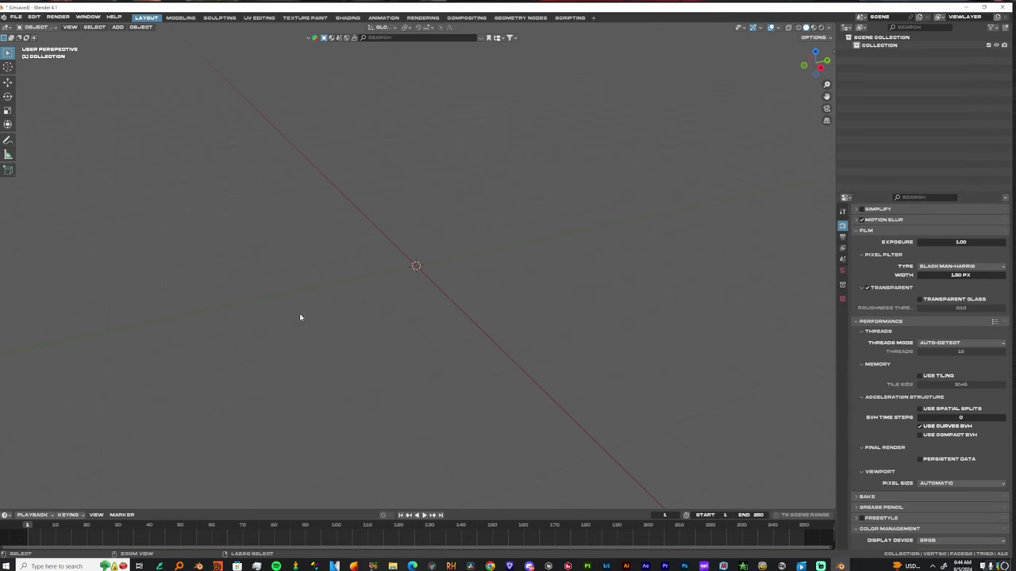
Save the Blender file as exxxx2 in the blender iphone example folder inside Tutorials
{"action": "key", "text": "ctrl+s"}
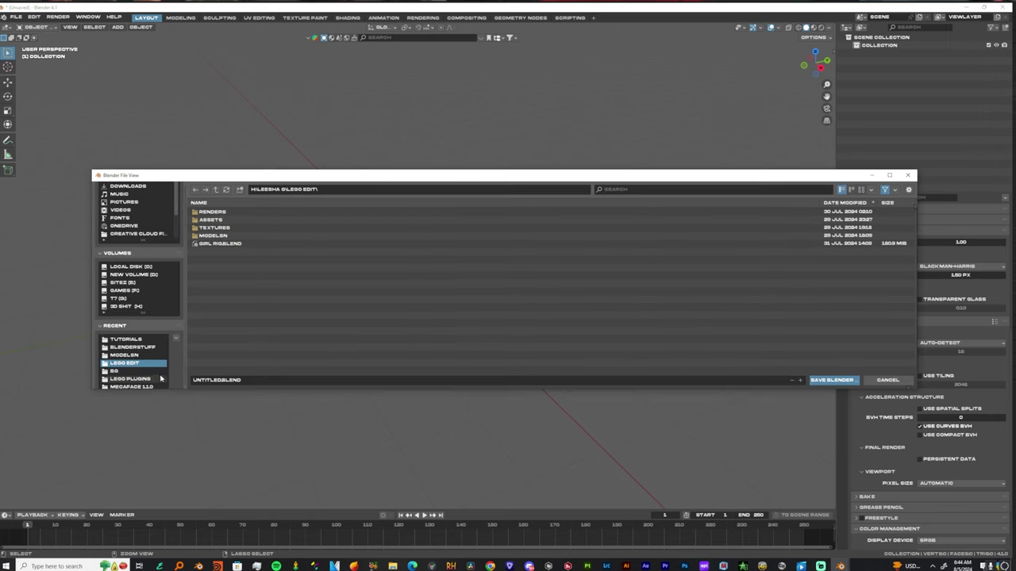
{"action": "left_click", "coordinate": [128, 340]}
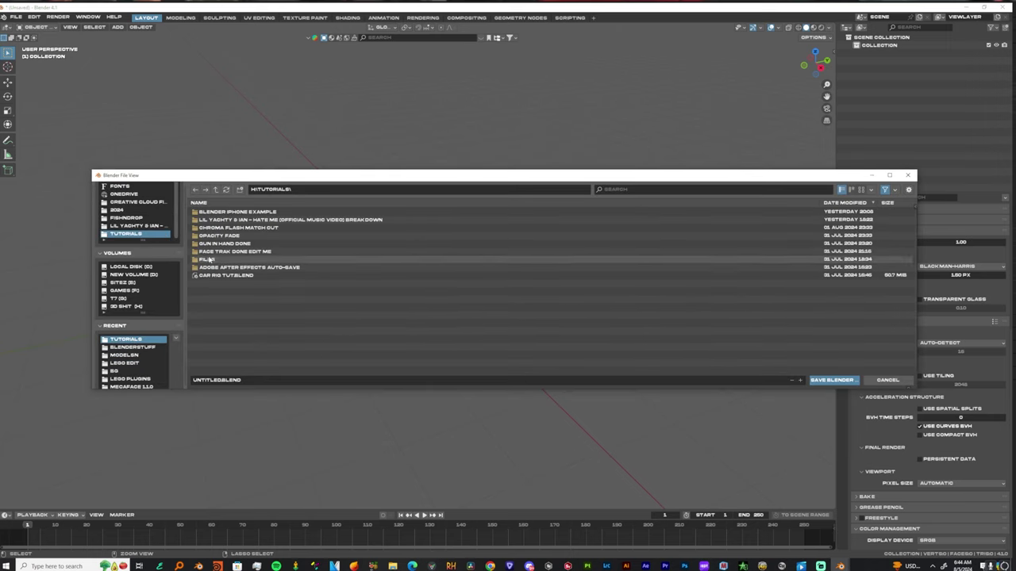
{"action": "double_click", "coordinate": [235, 213]}
{"action": "left_click", "coordinate": [249, 380]}
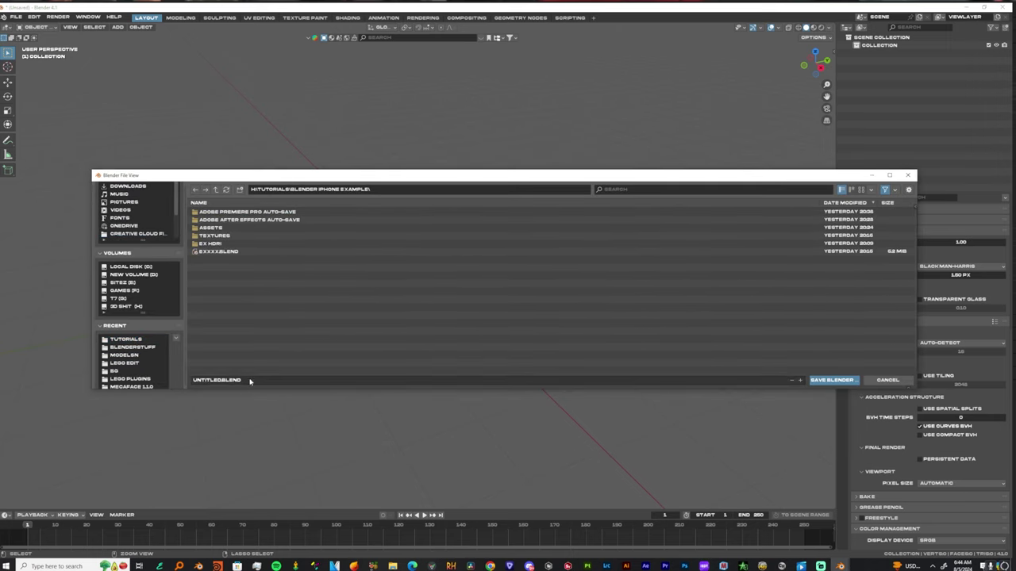
{"action": "type", "text": "EXX"}
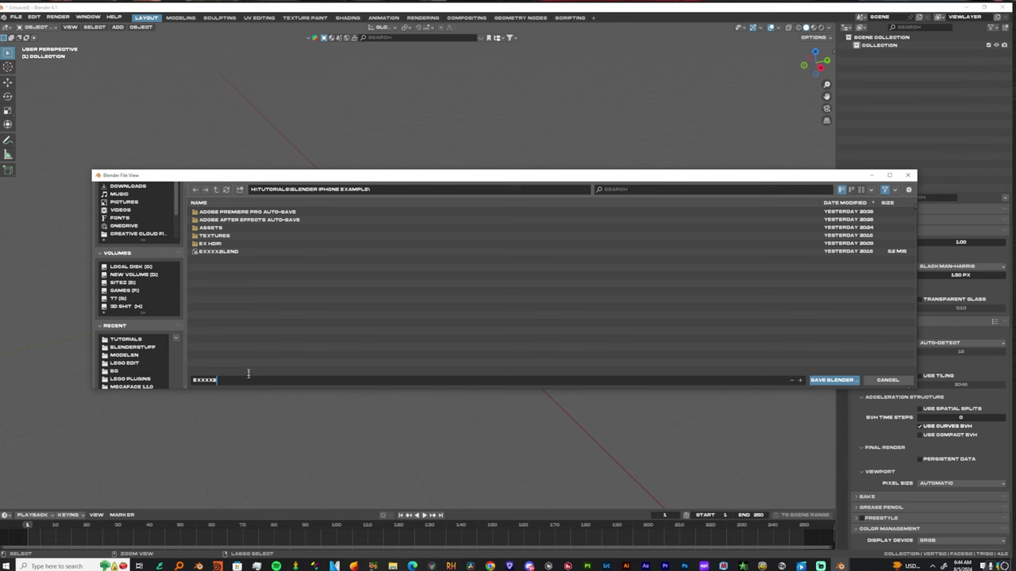
{"action": "type", "text": "XX2"}
{"action": "key", "text": "Return"}
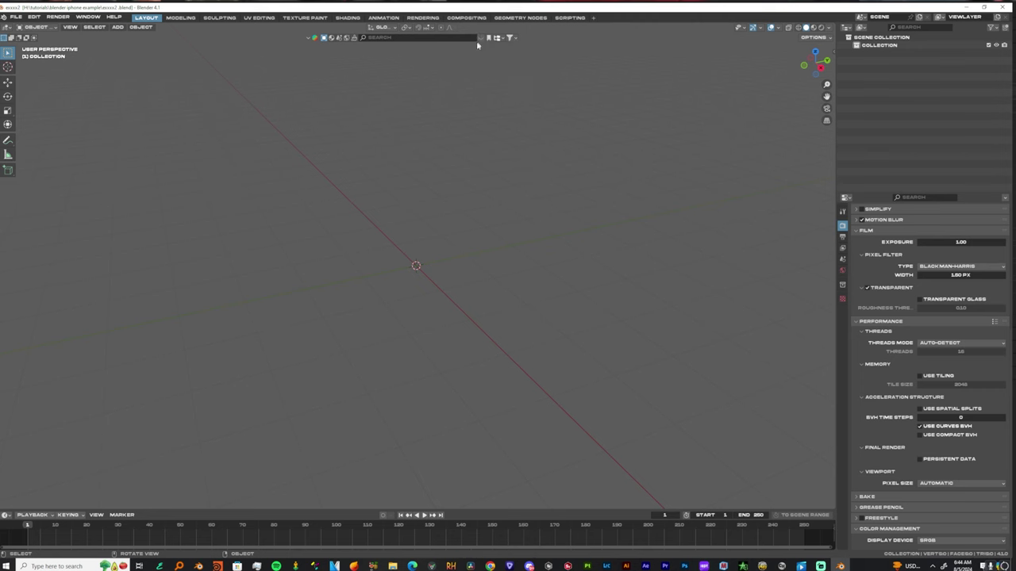
Search the BlenderKit assets for iphone and add the iPhone 15 Pro Max model at the scene's origin
{"action": "left_click", "coordinate": [482, 39]}
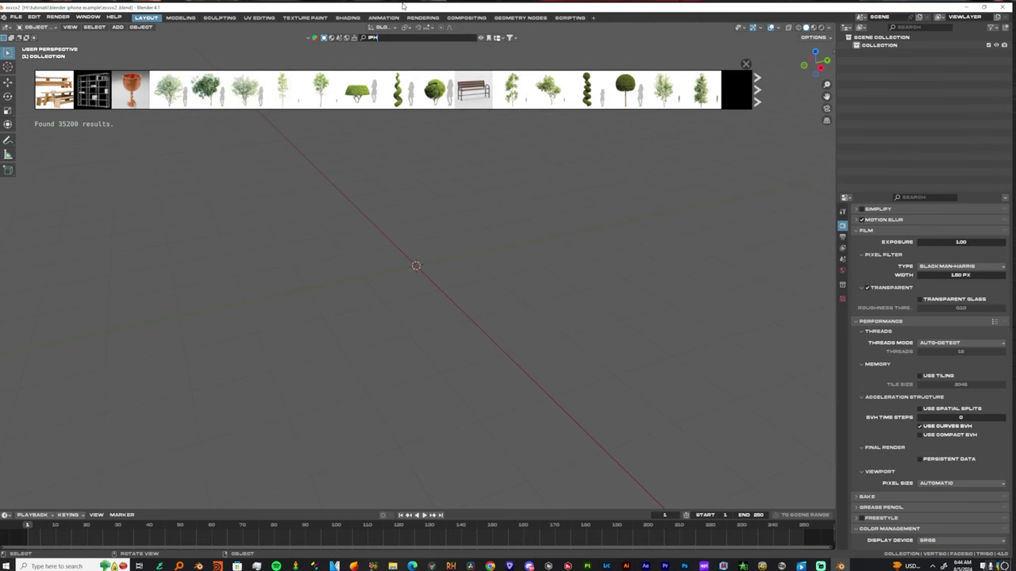
{"action": "key", "text": "Return"}
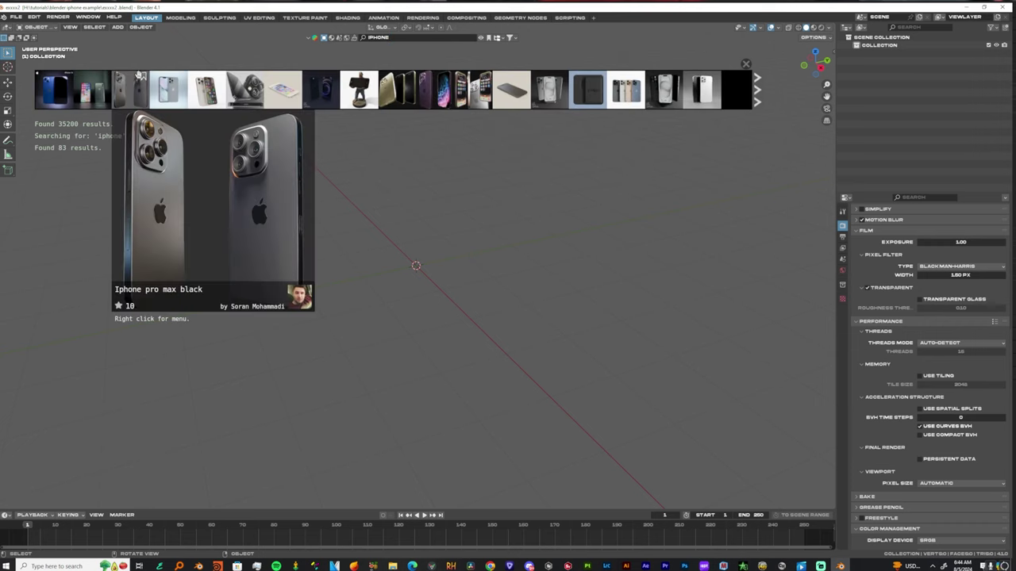
{"action": "left_click", "coordinate": [206, 92]}
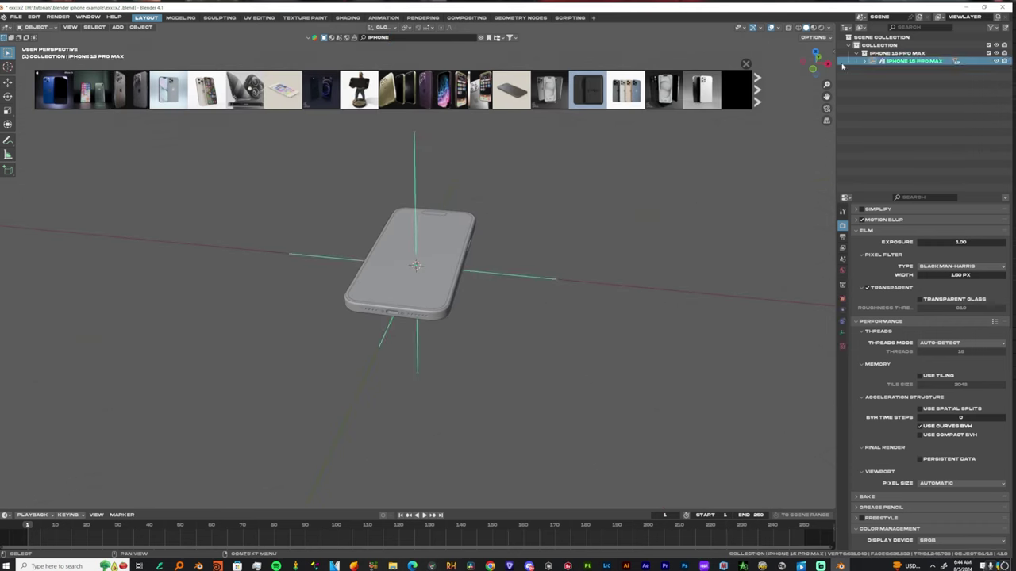
{"action": "left_click", "coordinate": [874, 61]}
{"action": "middle_click_drag", "start_coordinate": [476, 215], "coordinate": [416, 213]}
{"action": "key", "text": "g"}
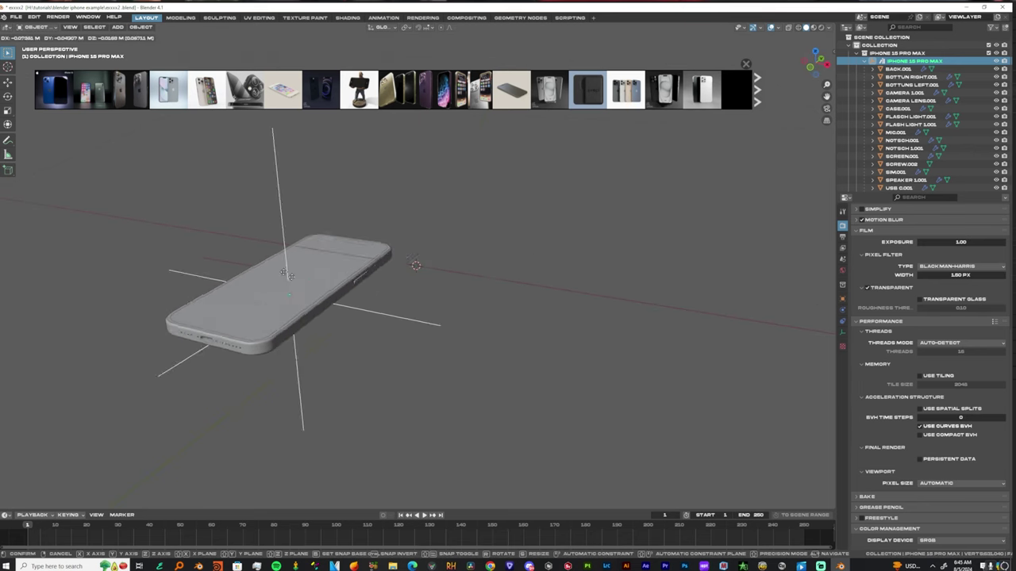
{"action": "key", "text": "x"}
{"action": "key", "text": "y"}
{"action": "key", "text": "z"}
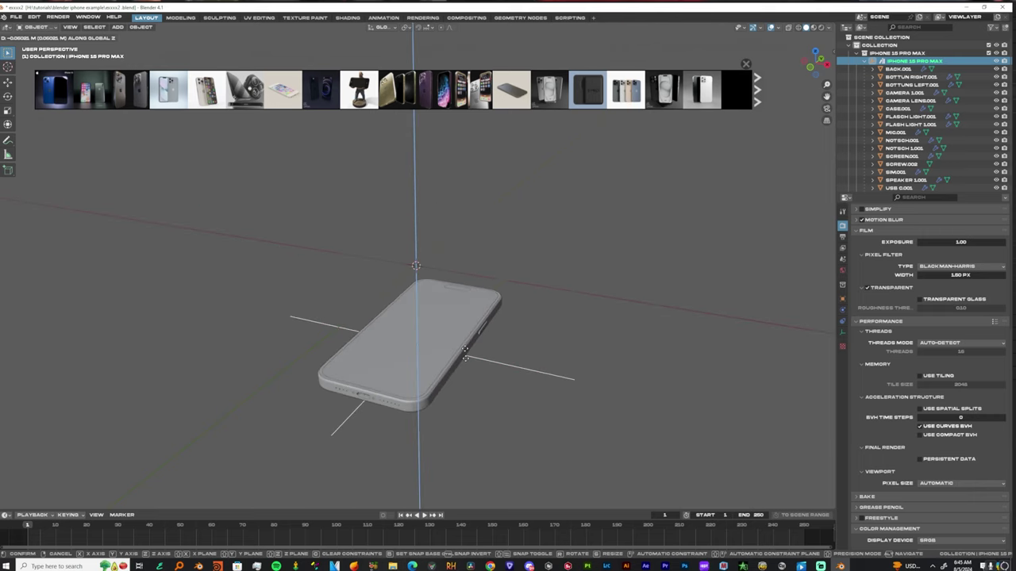
{"action": "key", "text": "Escape"}
Rotate the iPhone model 90 degrees about the global X axis so it stands upright
{"action": "left_click", "coordinate": [613, 332]}
{"action": "left_click", "coordinate": [415, 186]}
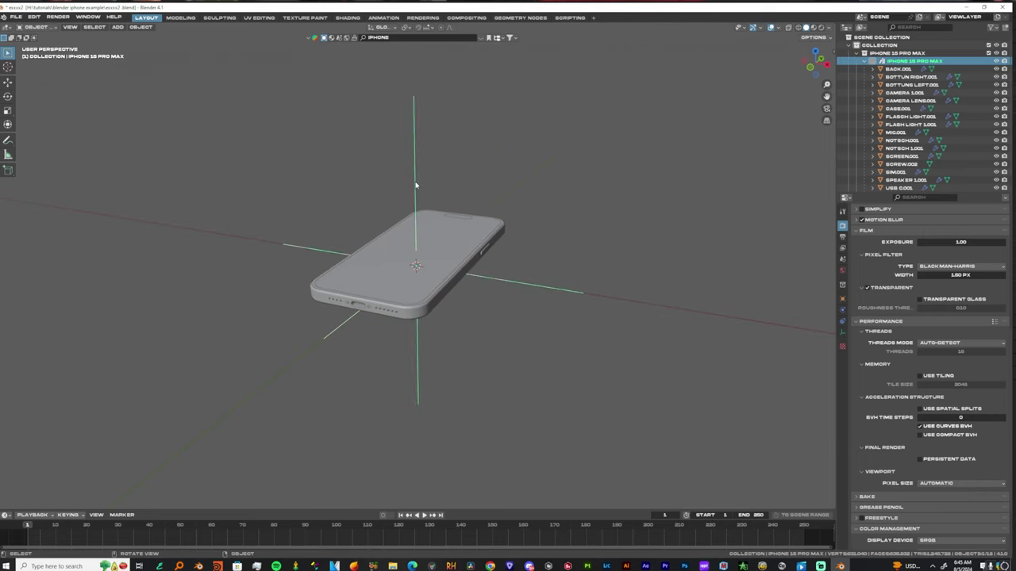
{"action": "key", "text": "r"}
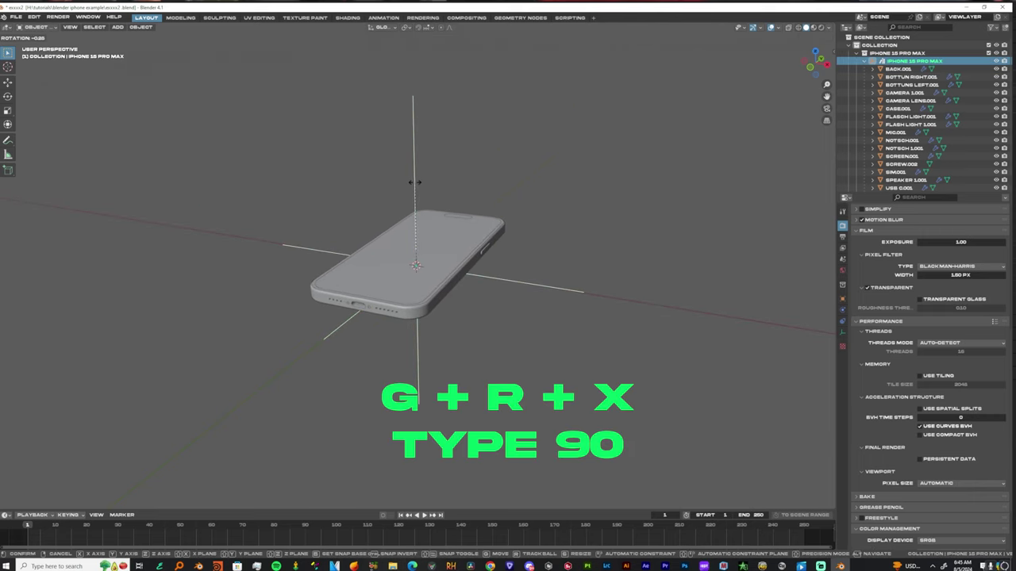
{"action": "type", "text": "x"}
{"action": "type", "text": "90"}
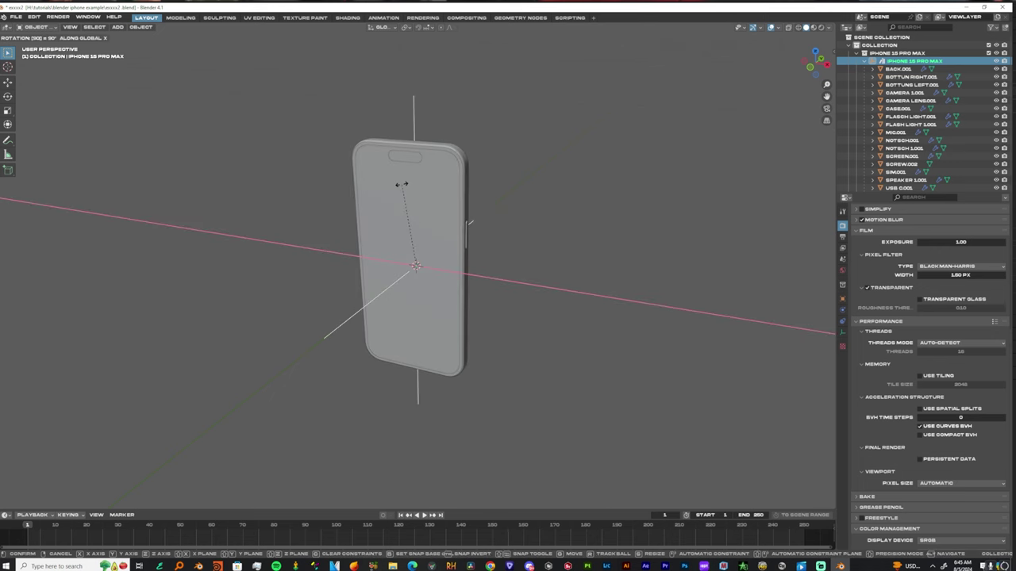
{"action": "key", "text": "Return"}
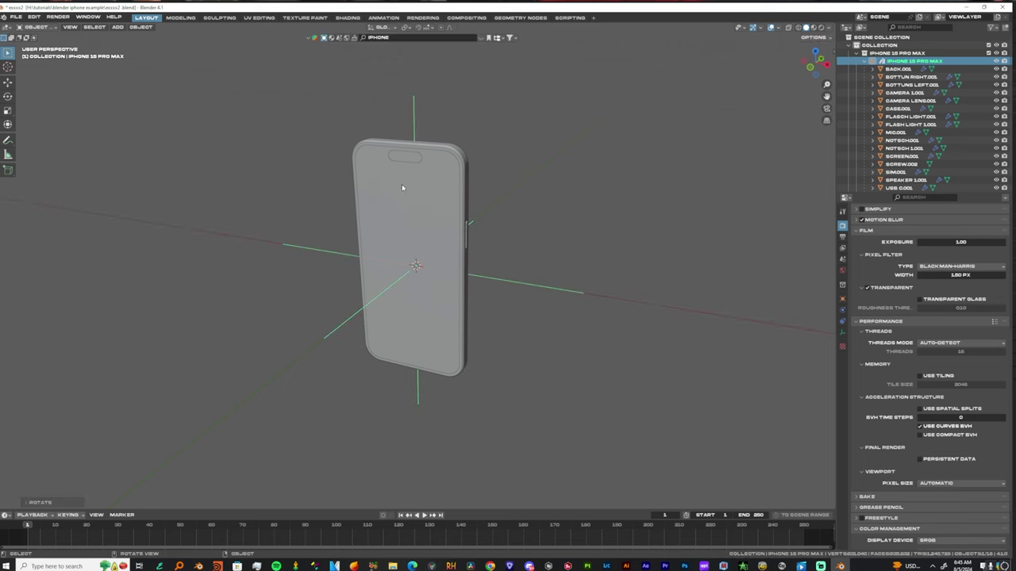
Add a camera at the scene's origin from the front orthographic view
{"action": "scroll", "coordinate": [444, 242], "scroll_direction": "down", "scroll_amount": 6}
{"action": "middle_click_drag", "start_coordinate": [500, 293], "coordinate": [483, 265]}
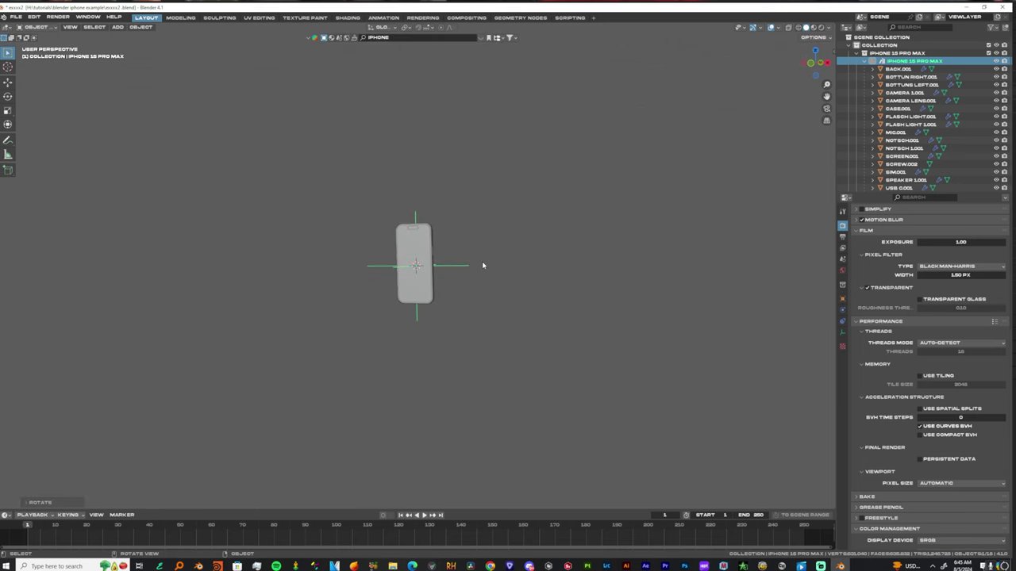
{"action": "key", "text": "KP_1"}
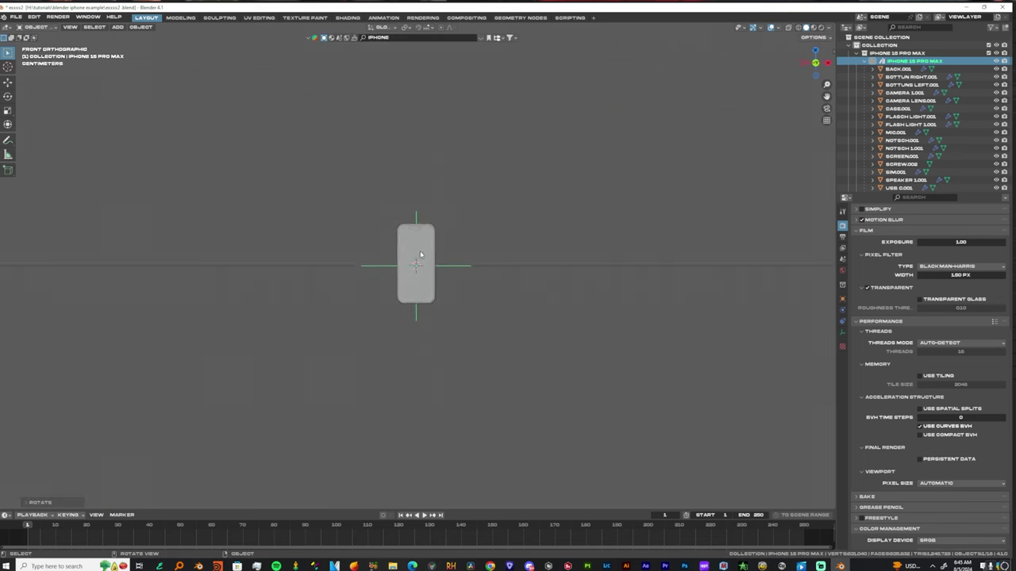
{"action": "scroll", "coordinate": [450, 270], "scroll_direction": "up", "scroll_amount": 6}
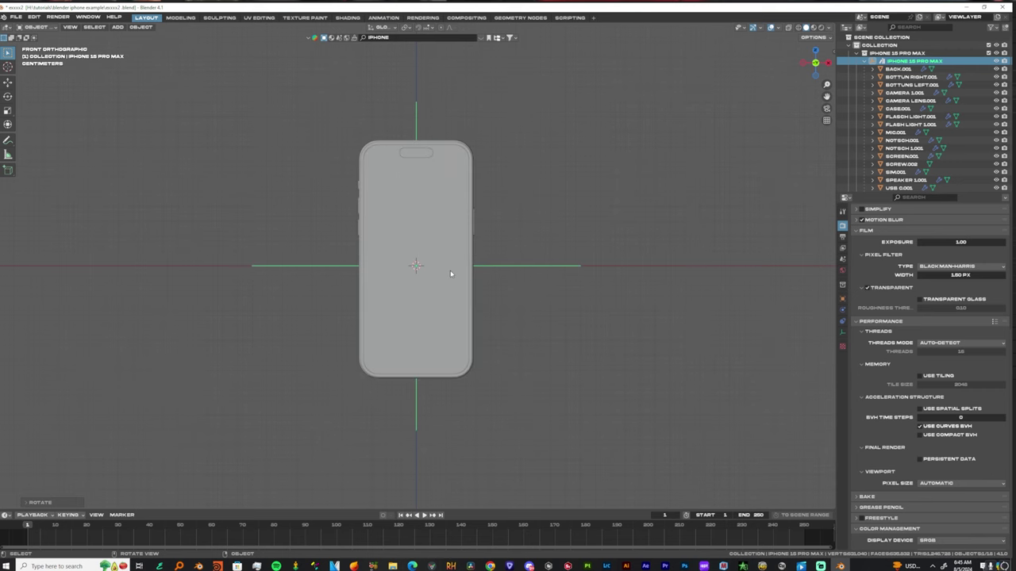
{"action": "key", "text": "shift+a"}
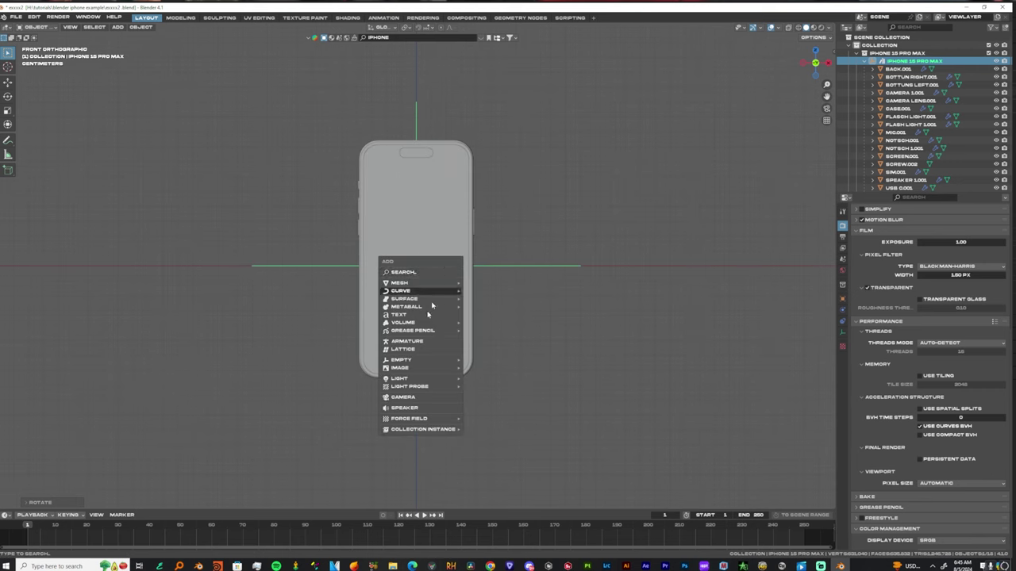
{"action": "left_click", "coordinate": [405, 397]}
{"action": "key", "text": "KP_Divide"}
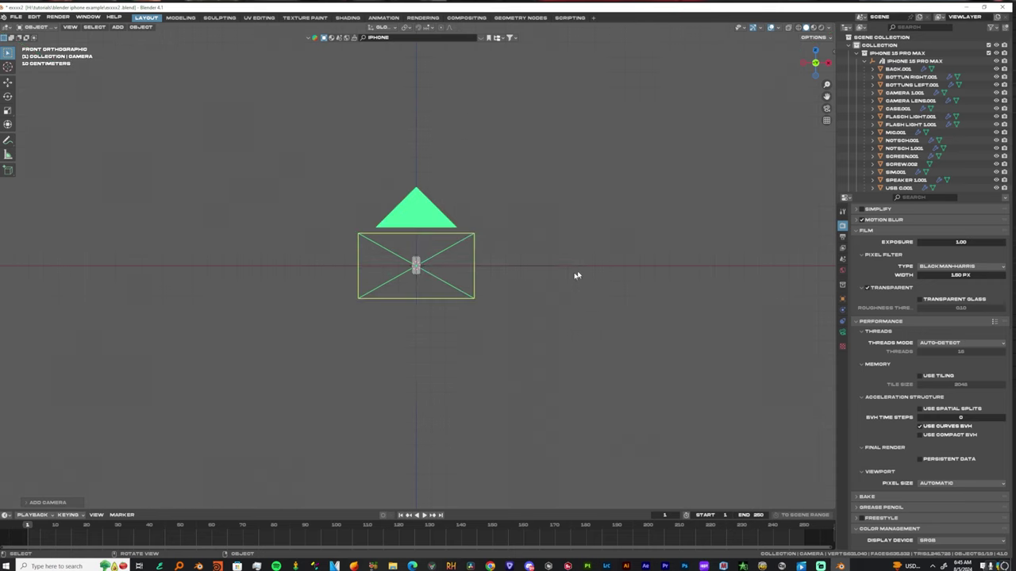
Look through the camera and move it back along the global Y axis until the whole phone fits in the frame
{"action": "middle_click_drag", "start_coordinate": [576, 277], "coordinate": [489, 290]}
{"action": "key", "text": "KP_0"}
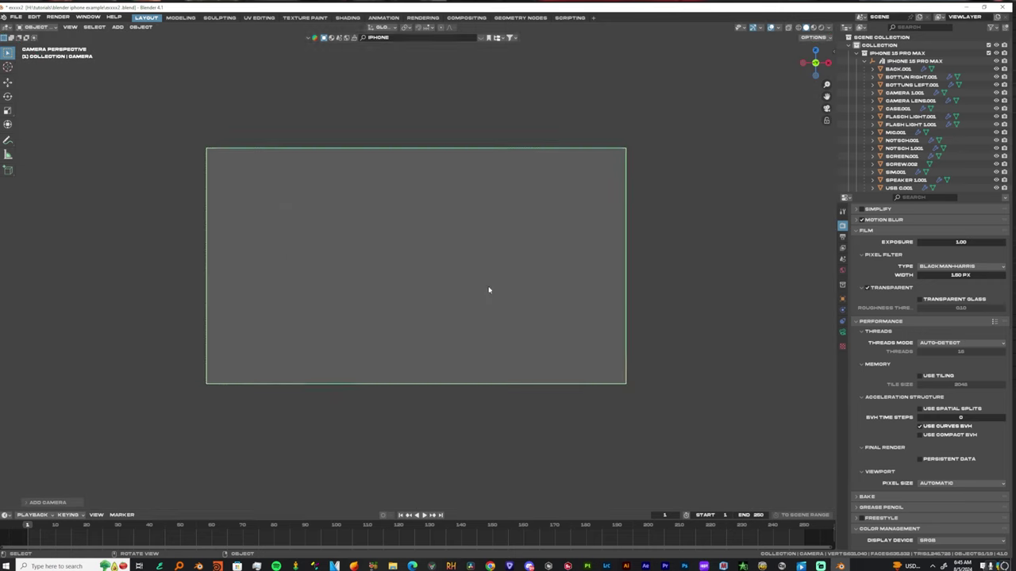
{"action": "key", "text": "g"}
{"action": "key", "text": "y"}
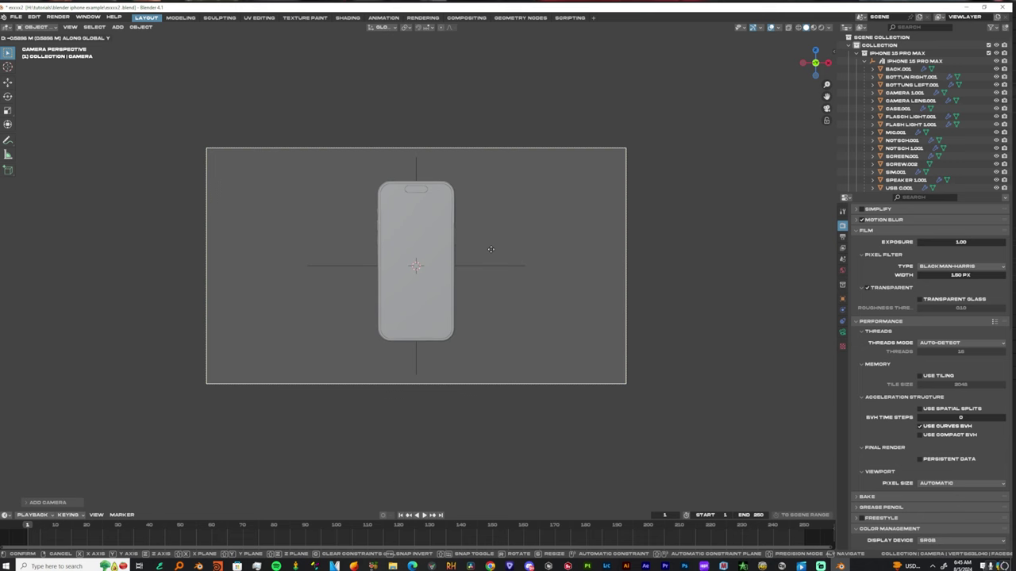
{"action": "left_click", "coordinate": [494, 247]}
Set the camera's focal length to 24 mm
{"action": "left_click", "coordinate": [842, 331]}
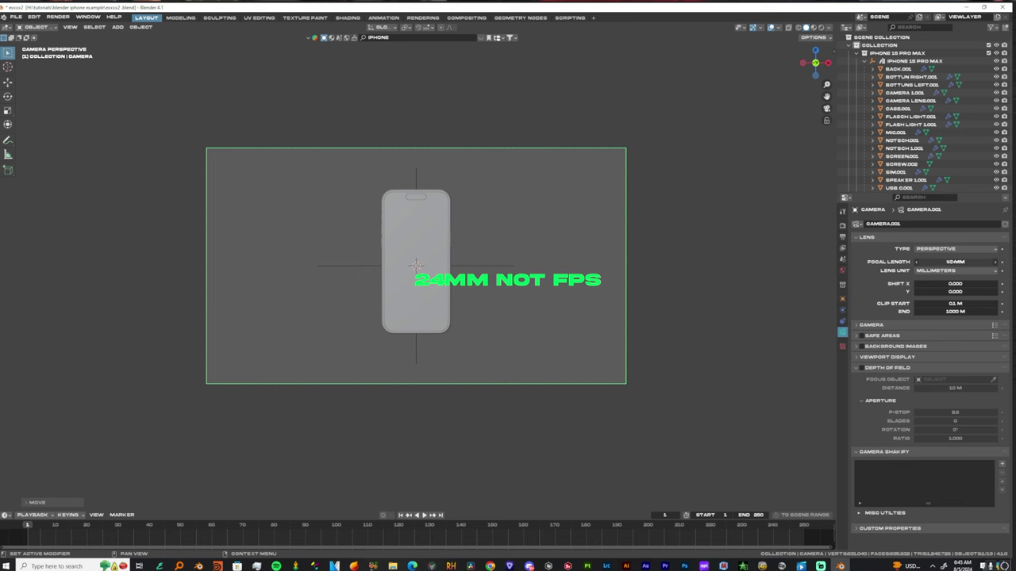
{"action": "left_click", "coordinate": [955, 262]}
{"action": "type", "text": "24"}
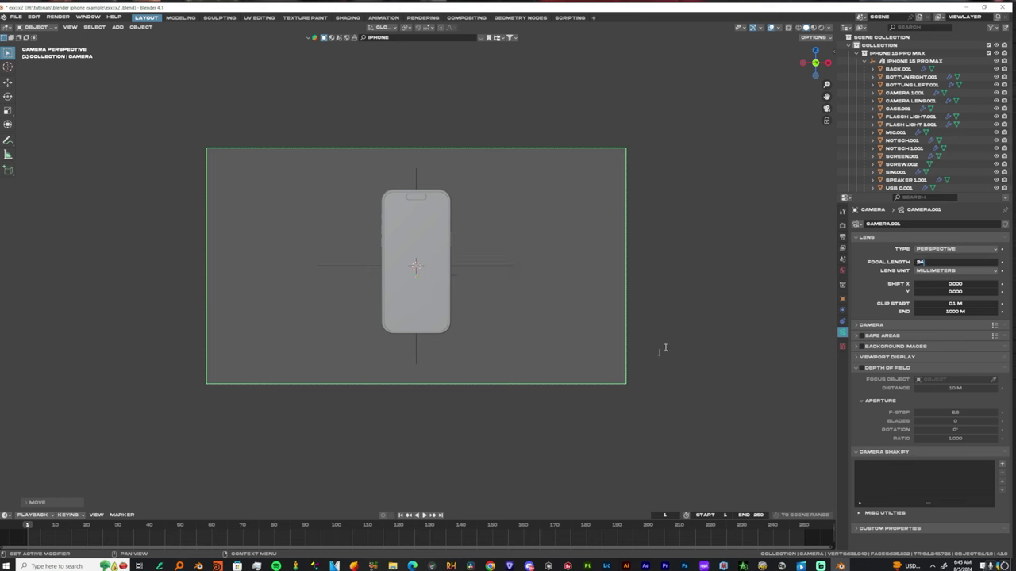
{"action": "key", "text": "Return"}
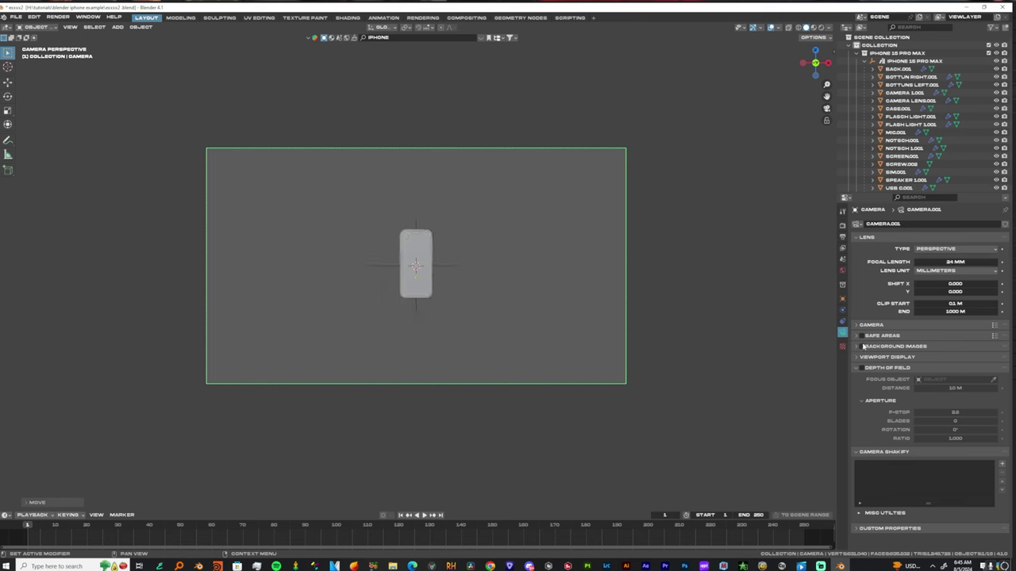
Load all LINKED COMP 06 PNG frames from the nightclub sequence as the camera's background image and set the scene's end frame to 27
{"action": "left_click", "coordinate": [857, 346]}
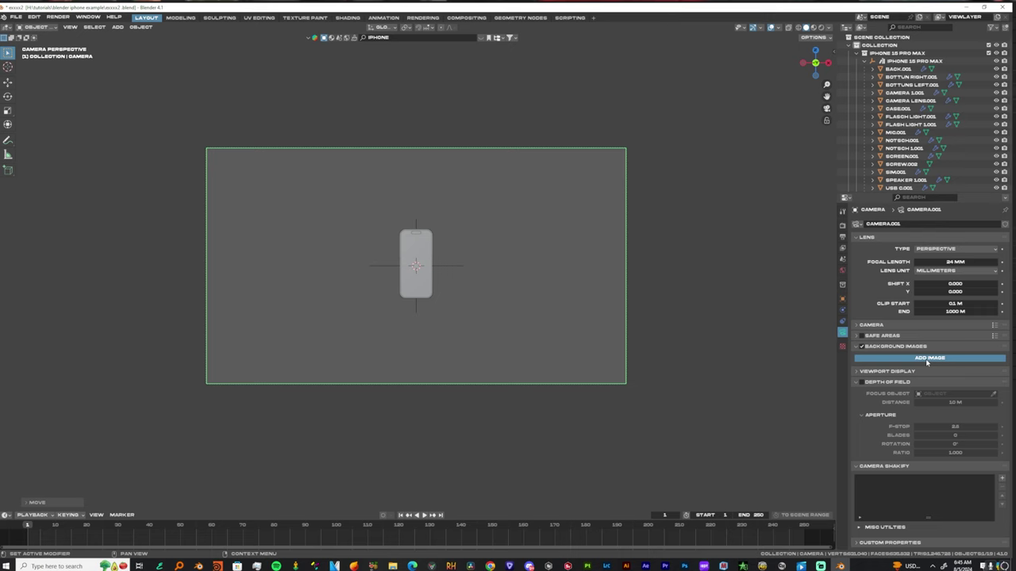
{"action": "left_click", "coordinate": [936, 358]}
{"action": "left_click", "coordinate": [939, 392]}
{"action": "double_click", "coordinate": [211, 244]}
{"action": "key", "text": "a"}
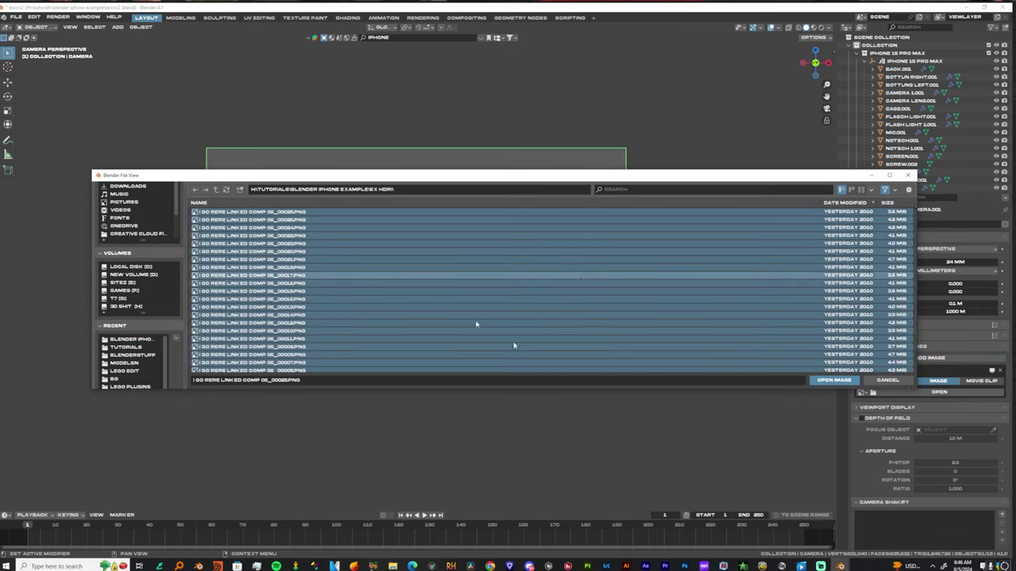
{"action": "left_click", "coordinate": [852, 382]}
{"action": "left_click", "coordinate": [46, 518]}
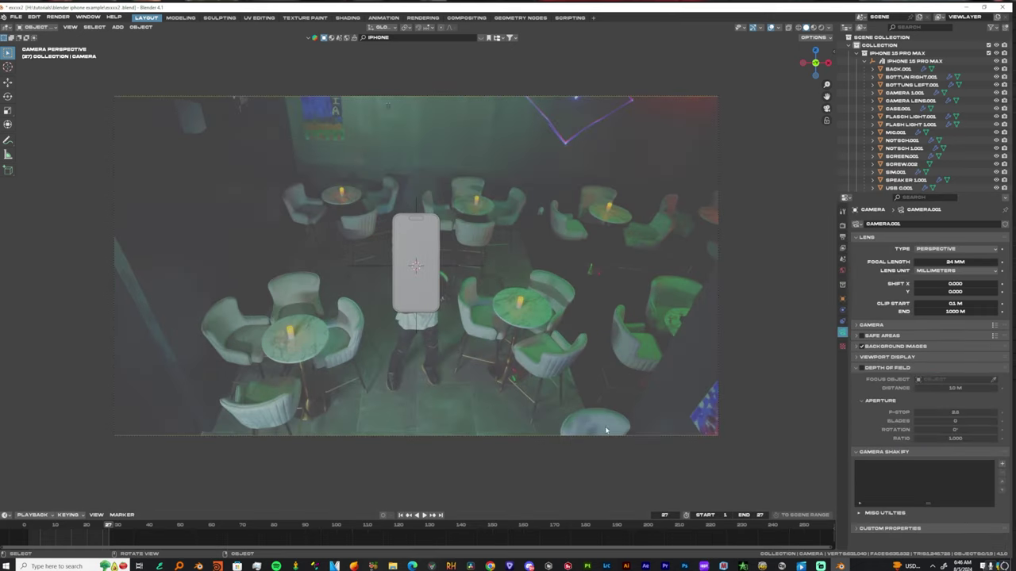
{"action": "left_click", "coordinate": [611, 435]}
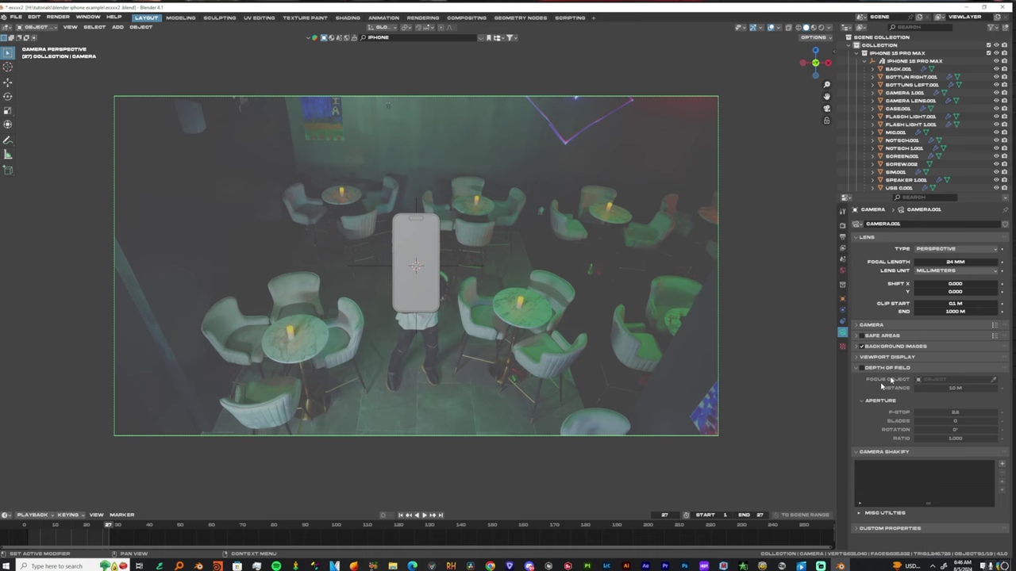
Show the camera's background image settings and raise the nightclub sequence's opacity to 1.000
{"action": "left_click", "coordinate": [861, 347]}
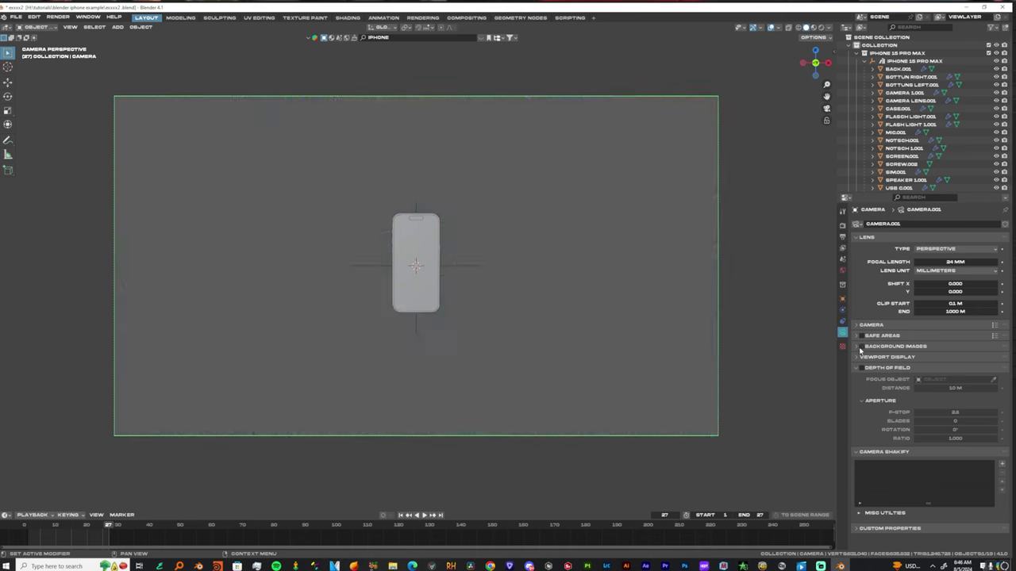
{"action": "scroll", "coordinate": [546, 320], "scroll_direction": "down", "scroll_amount": 4}
{"action": "scroll", "coordinate": [546, 320], "scroll_direction": "up", "scroll_amount": 5}
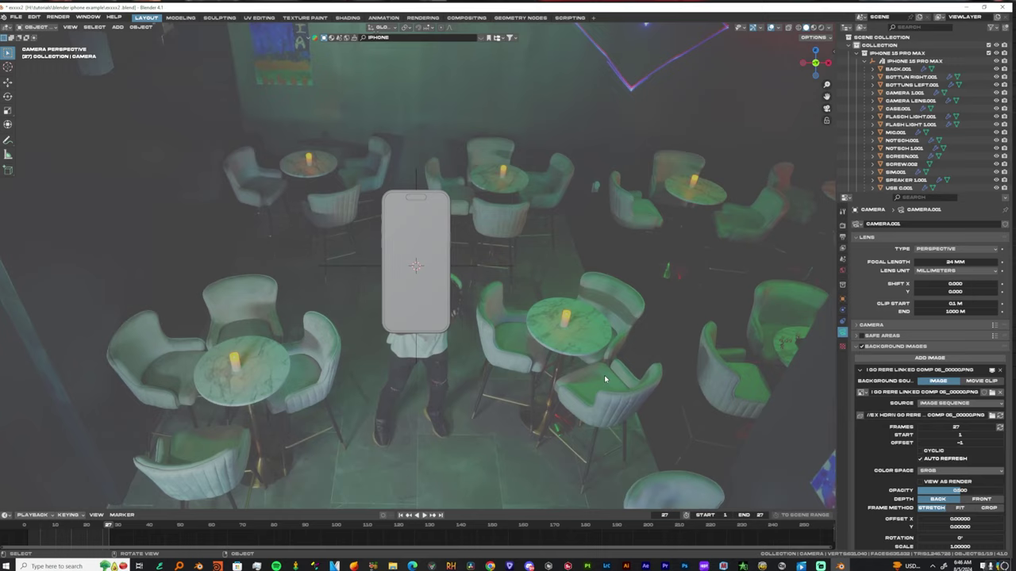
{"action": "scroll", "coordinate": [601, 379], "scroll_direction": "down", "scroll_amount": 4}
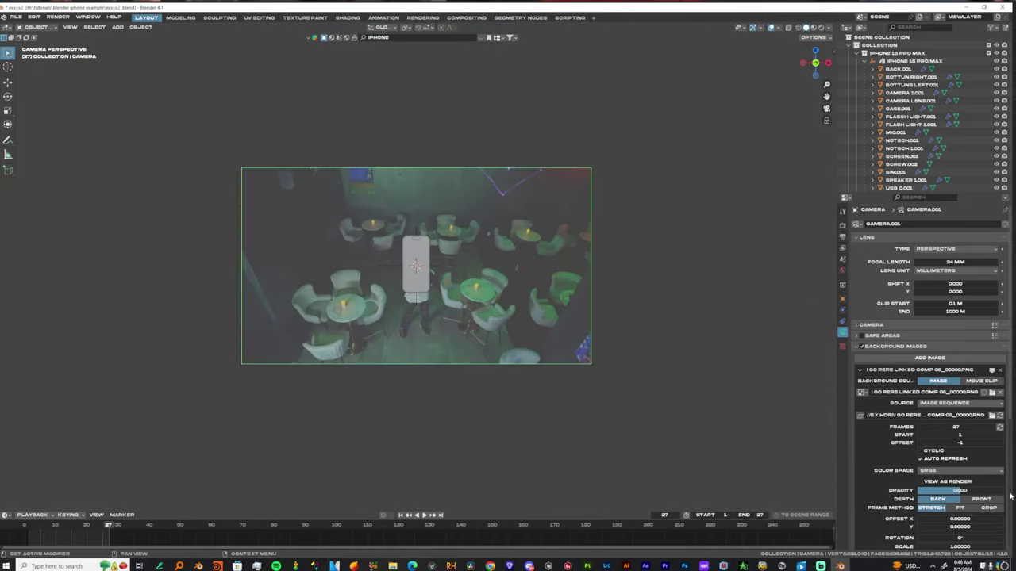
{"action": "scroll", "coordinate": [604, 439], "scroll_direction": "up", "scroll_amount": 1}
{"action": "scroll", "coordinate": [448, 284], "scroll_direction": "down", "scroll_amount": 5}
{"action": "scroll", "coordinate": [454, 281], "scroll_direction": "up", "scroll_amount": 7}
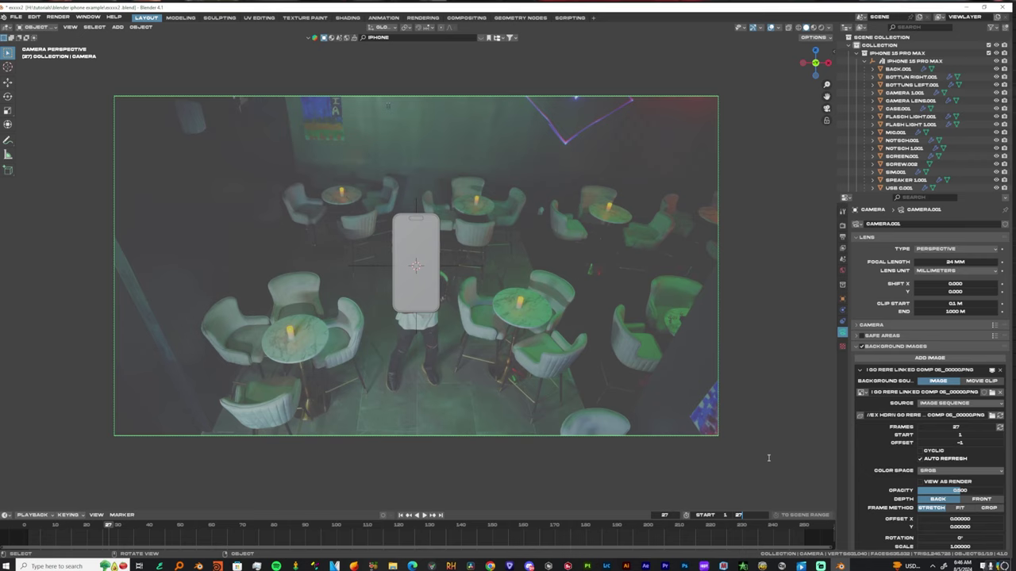
{"action": "scroll", "coordinate": [768, 458], "scroll_direction": "down", "scroll_amount": 3}
{"action": "left_click_drag", "start_coordinate": [957, 490], "coordinate": [1001, 490]}
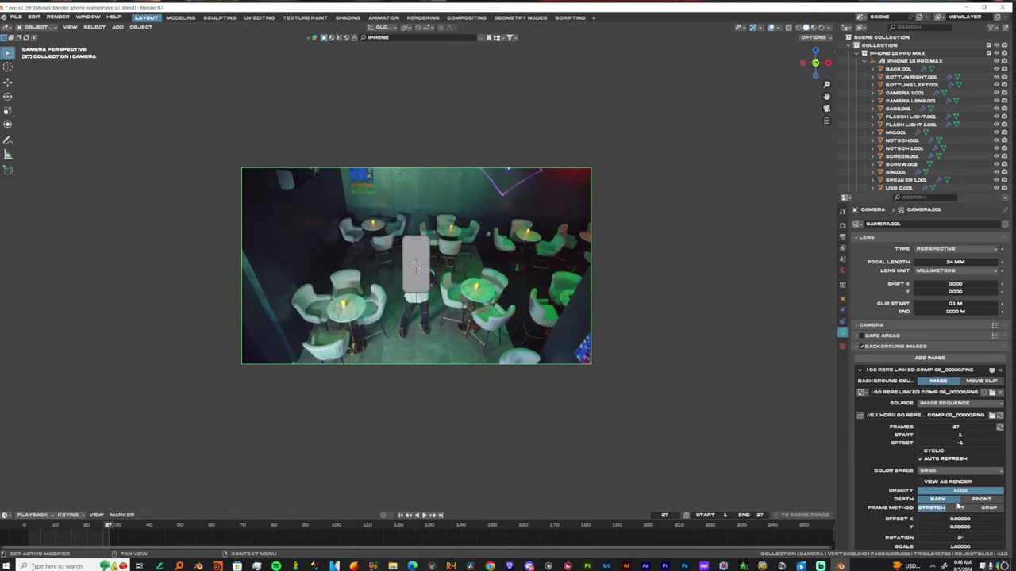
{"action": "scroll", "coordinate": [394, 285], "scroll_direction": "up", "scroll_amount": 2}
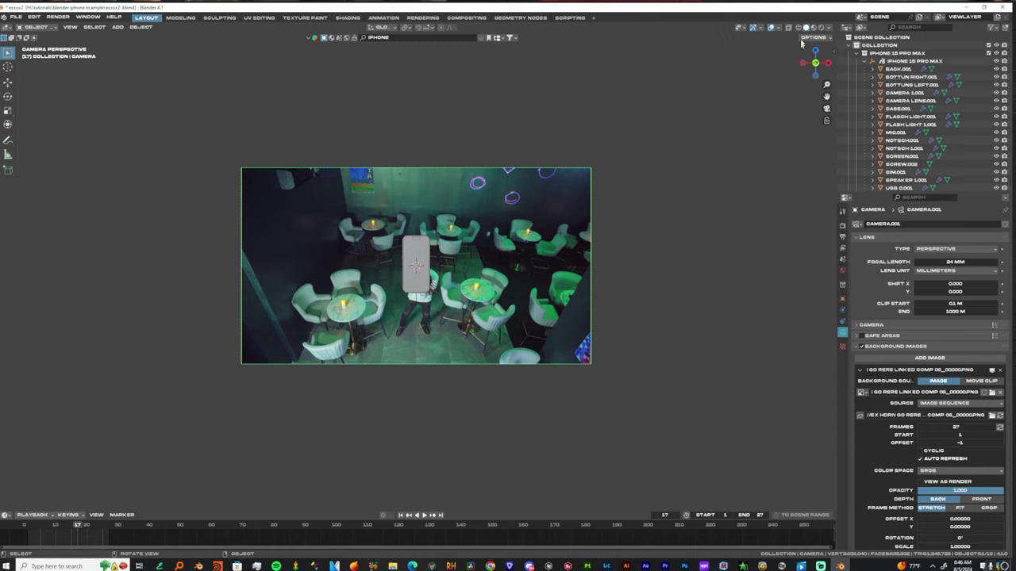
Switch the viewport to rendered shading and inspect the phone's screen up close from outside the camera
{"action": "scroll", "coordinate": [446, 302], "scroll_direction": "up", "scroll_amount": 4}
{"action": "left_click", "coordinate": [460, 263]}
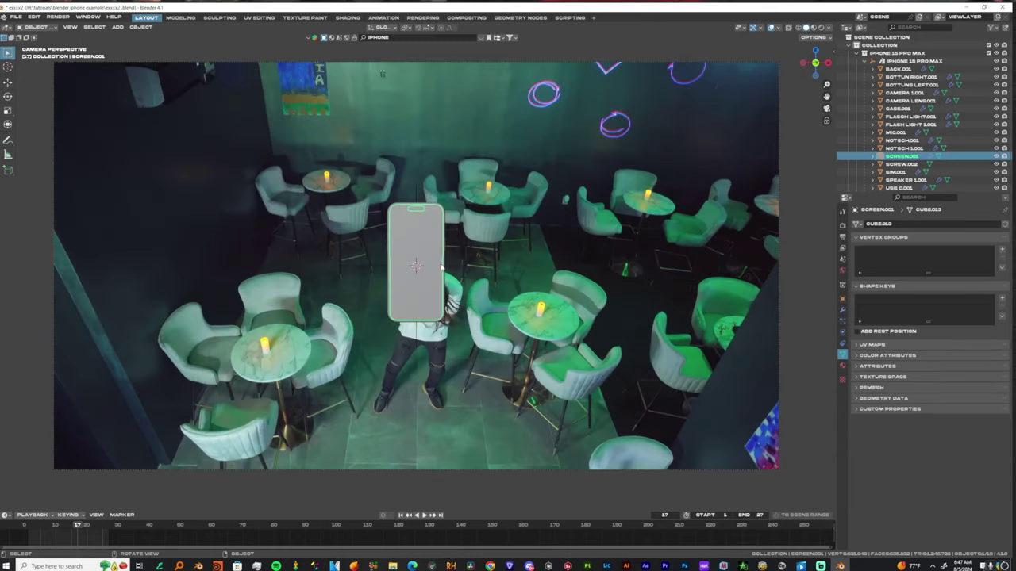
{"action": "left_click", "coordinate": [822, 28]}
{"action": "scroll", "coordinate": [490, 276], "scroll_direction": "up", "scroll_amount": 2}
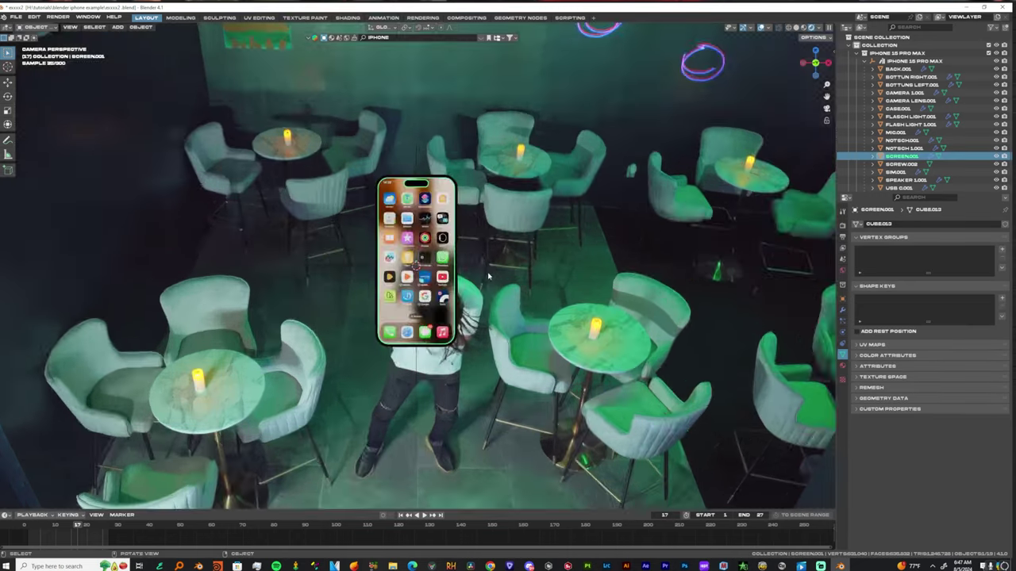
{"action": "mouse_move", "coordinate": [490, 277]}
{"action": "middle_mouse_down"}
{"action": "mouse_move", "coordinate": [452, 270]}
{"action": "mouse_move", "coordinate": [544, 281]}
{"action": "mouse_move", "coordinate": [465, 275]}
{"action": "mouse_move", "coordinate": [444, 254]}
{"action": "mouse_move", "coordinate": [434, 260]}
{"action": "mouse_move", "coordinate": [469, 266]}
{"action": "mouse_move", "coordinate": [455, 262]}
{"action": "middle_mouse_up"}
{"action": "scroll", "coordinate": [454, 270], "scroll_direction": "up", "scroll_amount": 5}
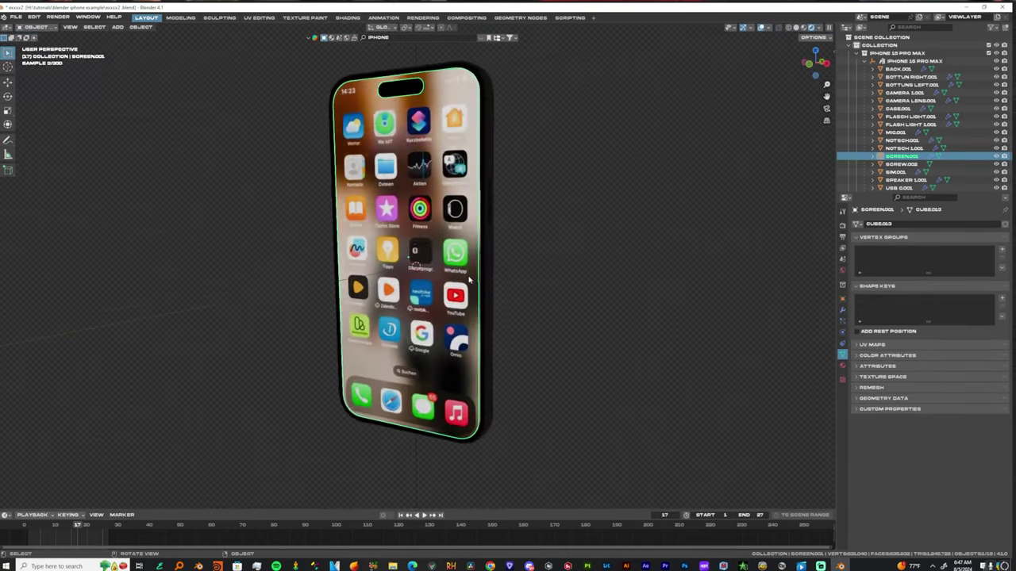
{"action": "scroll", "coordinate": [469, 279], "scroll_direction": "down", "scroll_amount": 6}
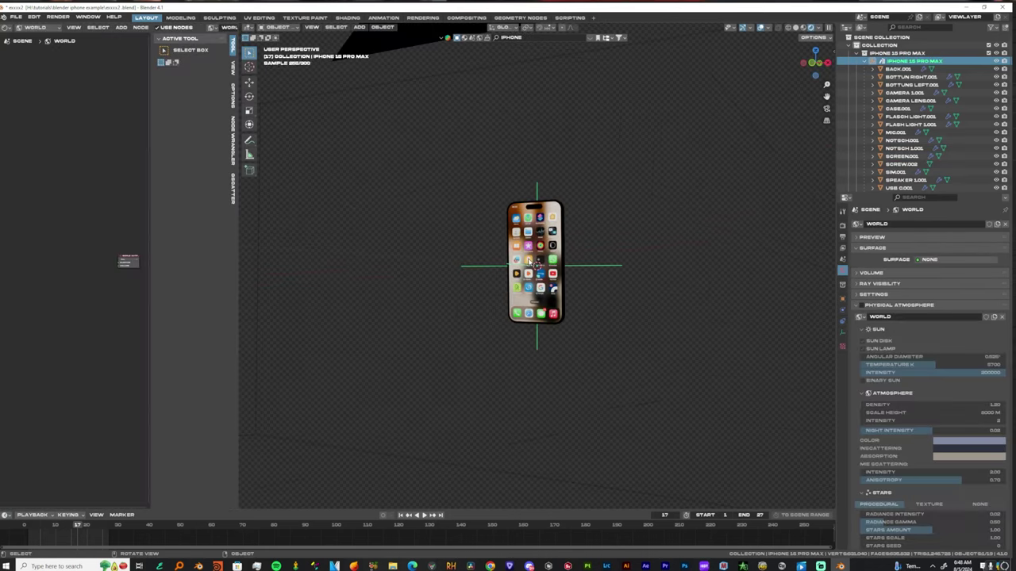
Add a UV sphere at the scene's origin and scale it down to about 0.41
{"action": "key", "text": "shift+a"}
{"action": "mouse_move", "coordinate": [481, 145]}
{"action": "left_click", "coordinate": [570, 167]}
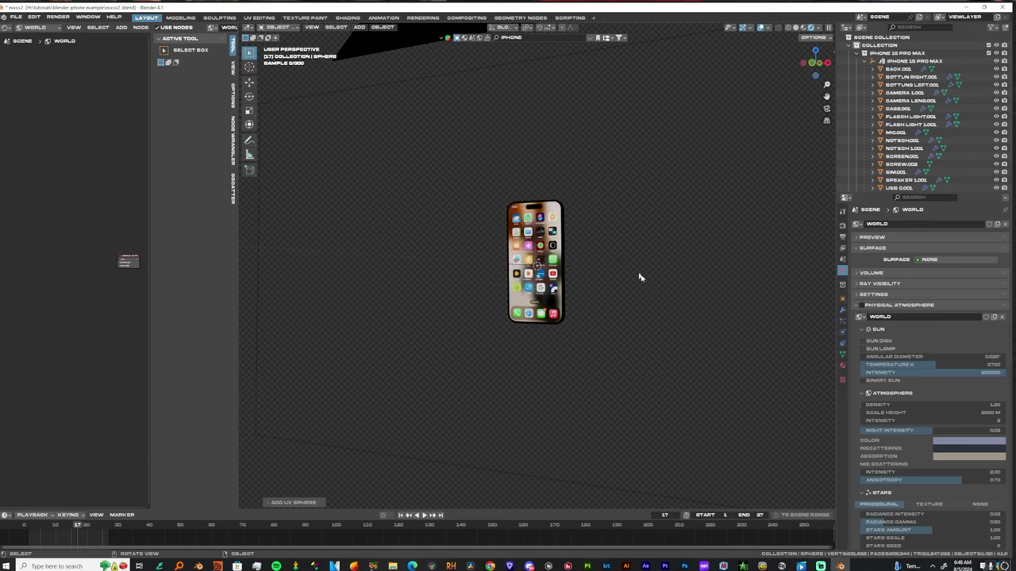
{"action": "mouse_move", "coordinate": [612, 311]}
{"action": "middle_mouse_down"}
{"action": "mouse_move", "coordinate": [650, 328]}
{"action": "mouse_move", "coordinate": [614, 342]}
{"action": "mouse_move", "coordinate": [617, 331]}
{"action": "mouse_move", "coordinate": [605, 328]}
{"action": "middle_mouse_up"}
{"action": "scroll", "coordinate": [605, 328], "scroll_direction": "down", "scroll_amount": 3}
{"action": "key", "text": "s"}
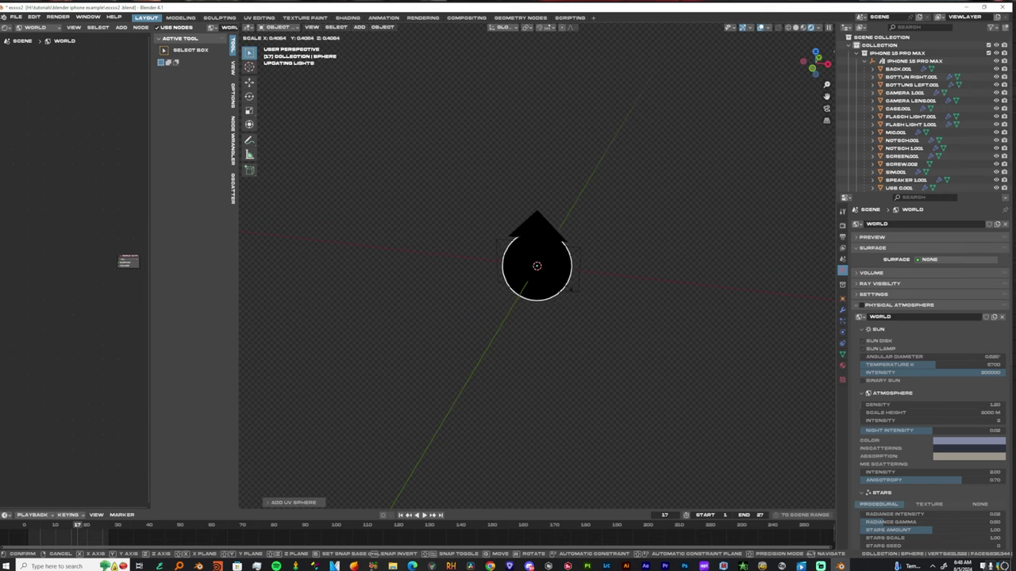
{"action": "left_click", "coordinate": [570, 289]}
Return to the camera view, set the shader editor to object shading, and create a new material for the sphere
{"action": "key", "text": "KP_0"}
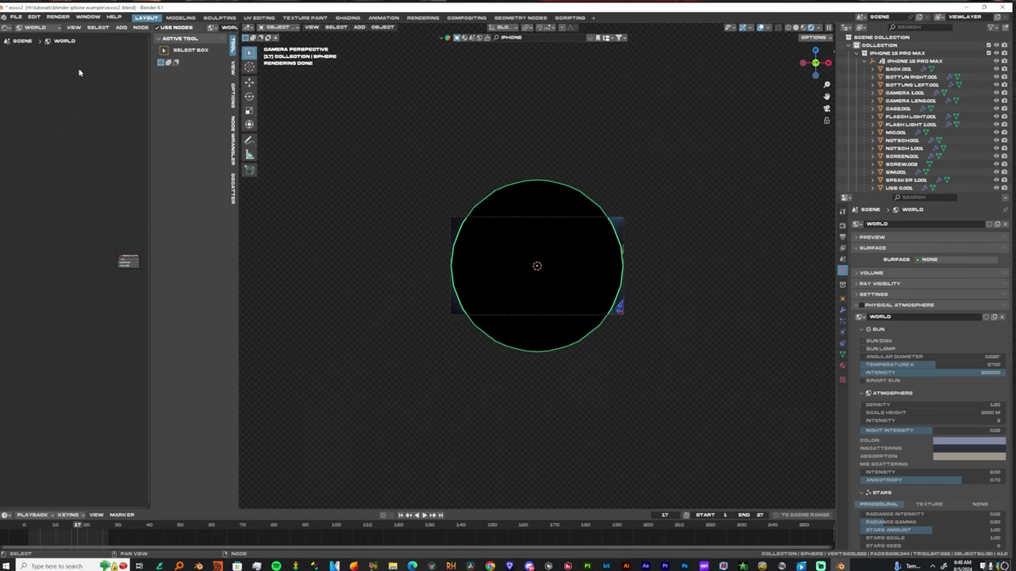
{"action": "key", "text": "Home"}
{"action": "left_click", "coordinate": [31, 27]}
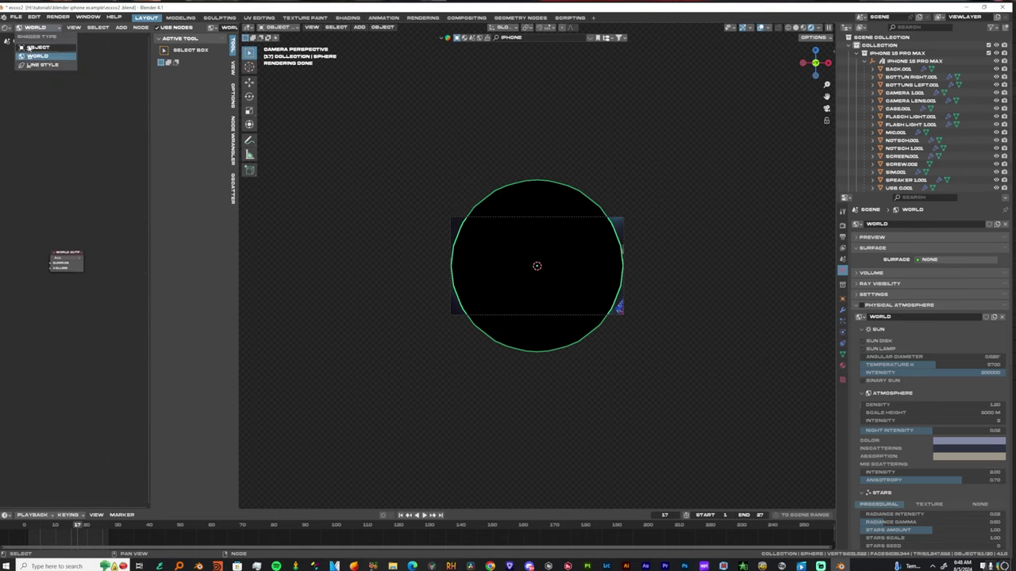
{"action": "left_click", "coordinate": [30, 48]}
{"action": "left_click_drag", "start_coordinate": [239, 76], "coordinate": [332, 72]}
{"action": "left_click", "coordinate": [212, 27]}
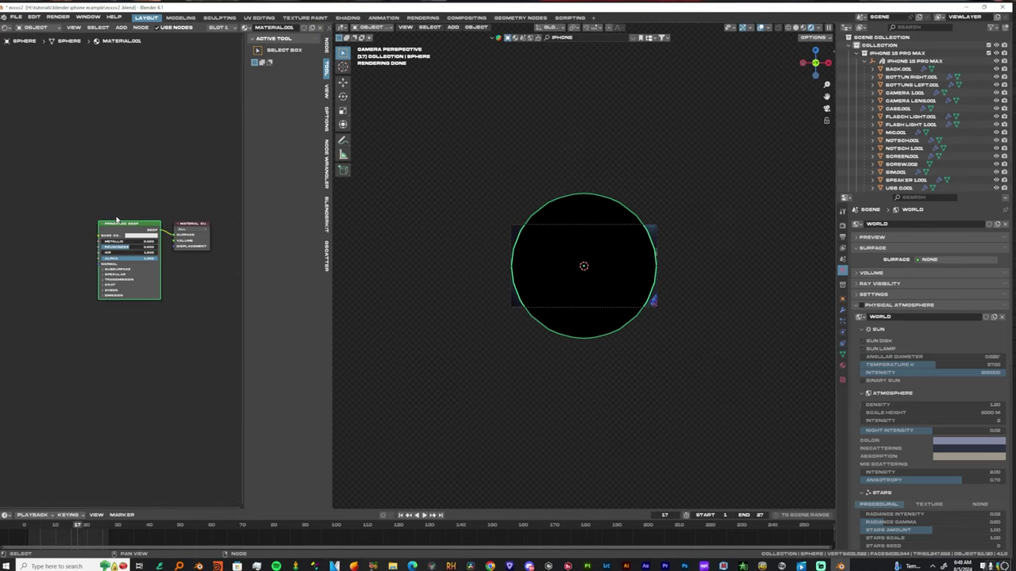
Add an image texture with mapping and texture coordinate nodes to the sphere material's Principled BSDF
{"action": "key", "text": "ctrl+t"}
{"action": "scroll", "coordinate": [141, 198], "scroll_direction": "down", "scroll_amount": 3}
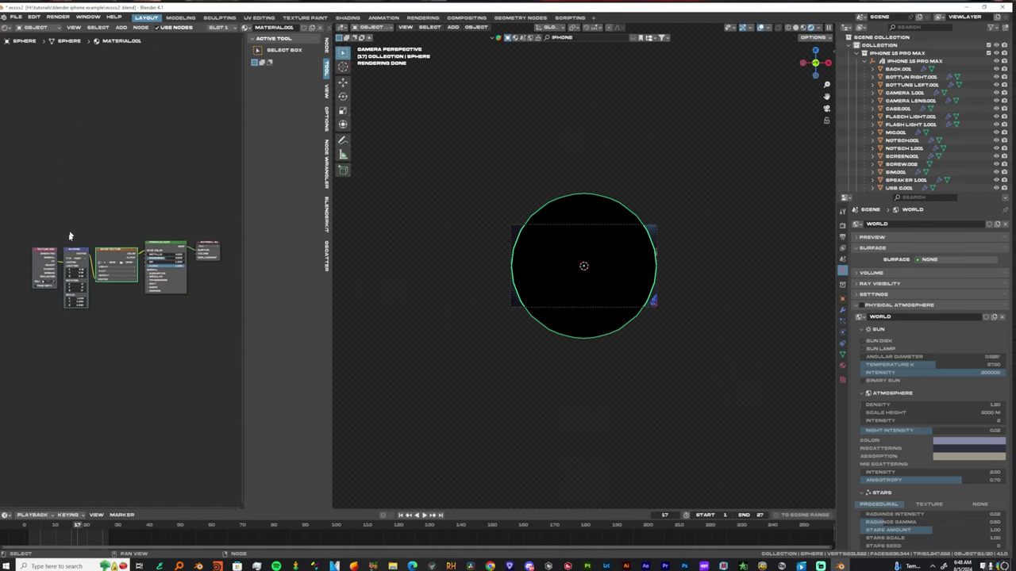
{"action": "left_click", "coordinate": [175, 218]}
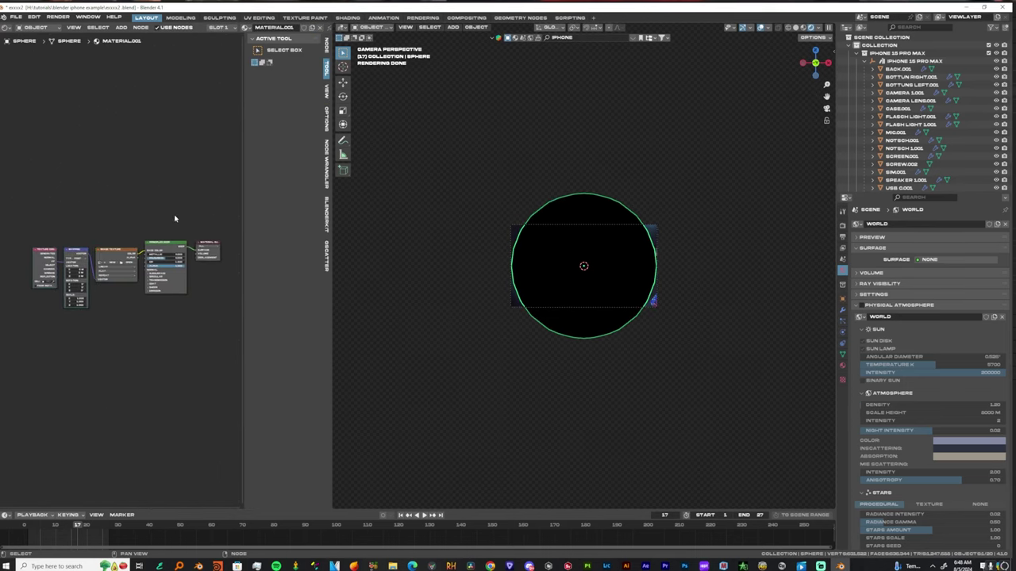
Search the add-on preferences for "node" to check whether Node Wrangler is enabled
{"action": "left_click", "coordinate": [34, 17]}
{"action": "left_click", "coordinate": [62, 118]}
{"action": "left_click", "coordinate": [238, 31]}
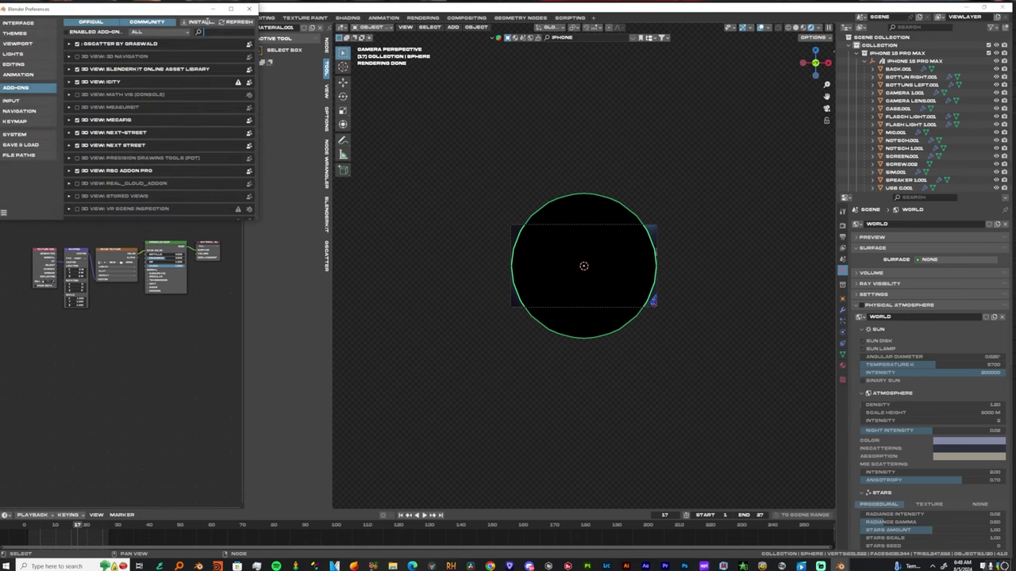
{"action": "type", "text": "node"}
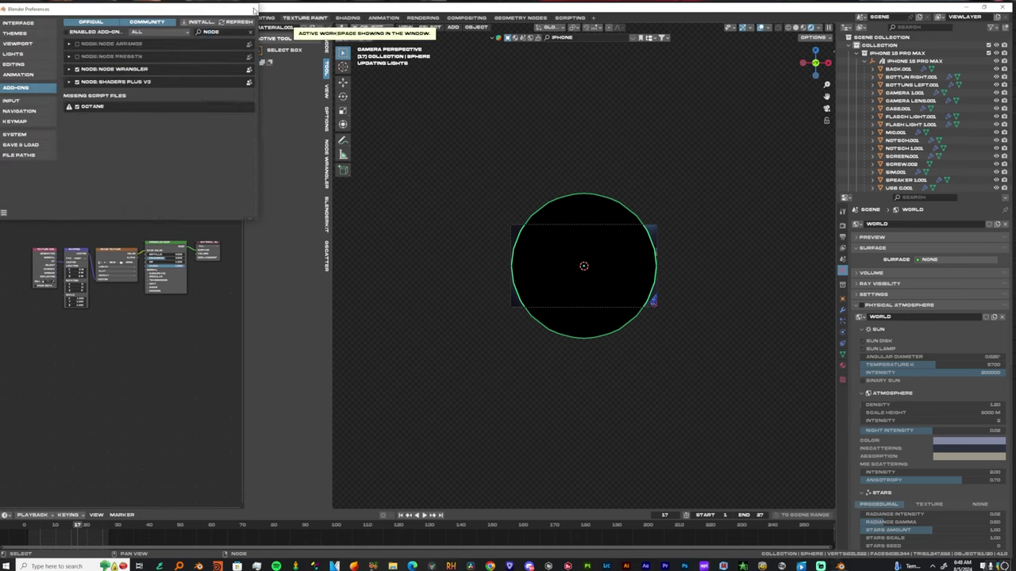
{"action": "left_click", "coordinate": [249, 8]}
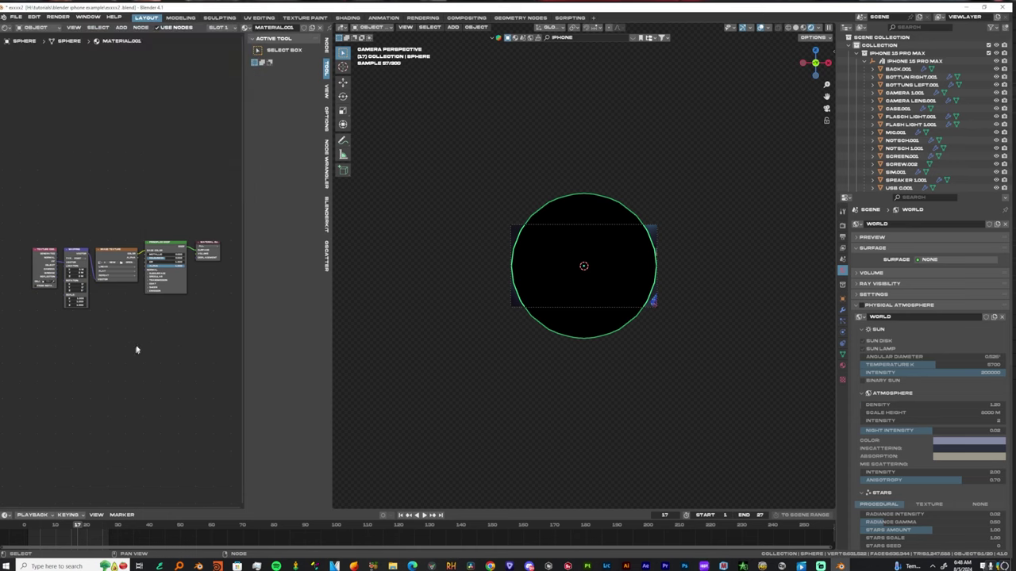
Load the image sequence from the EX HDRI folder into the image texture and adjust its playback options
{"action": "scroll", "coordinate": [137, 349], "scroll_direction": "up", "scroll_amount": 4}
{"action": "middle_click_drag", "start_coordinate": [119, 351], "coordinate": [109, 339]}
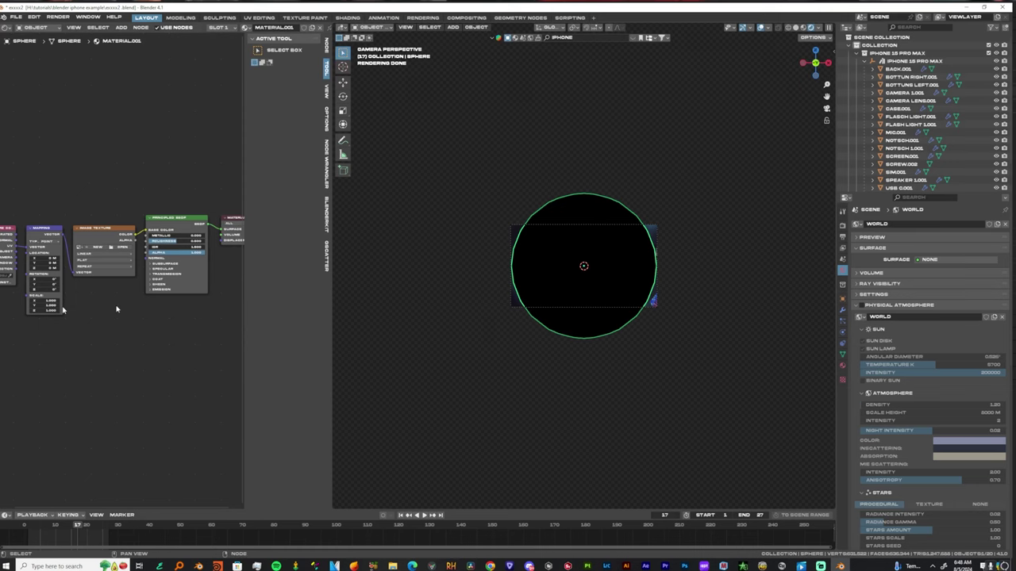
{"action": "left_click", "coordinate": [115, 248]}
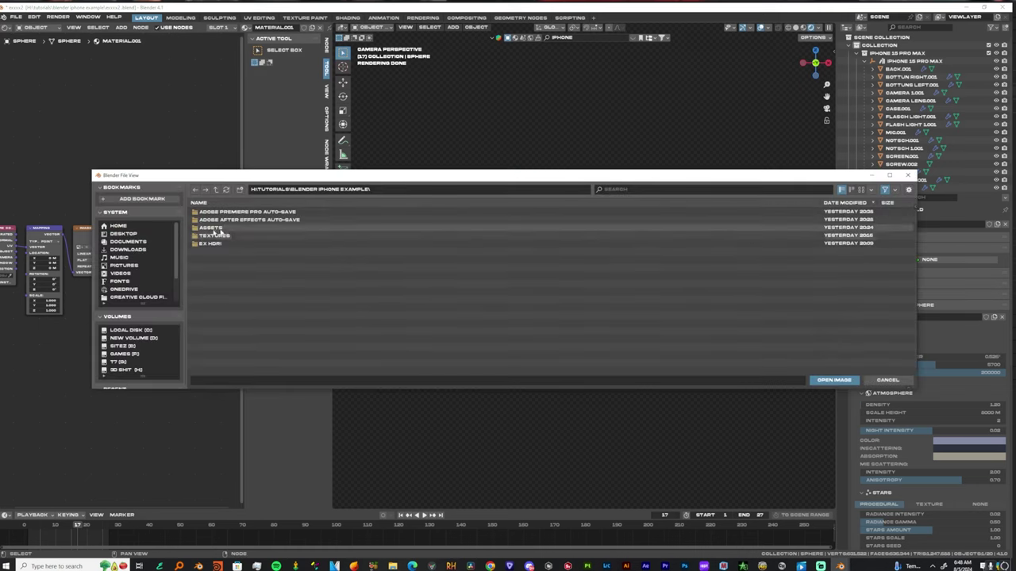
{"action": "double_click", "coordinate": [208, 237]}
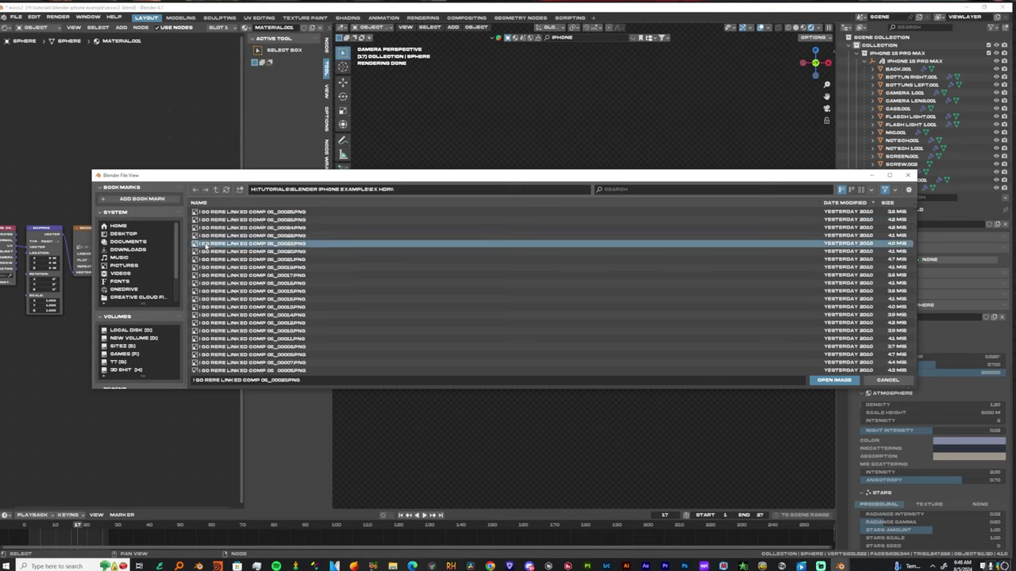
{"action": "double_click", "coordinate": [238, 212]}
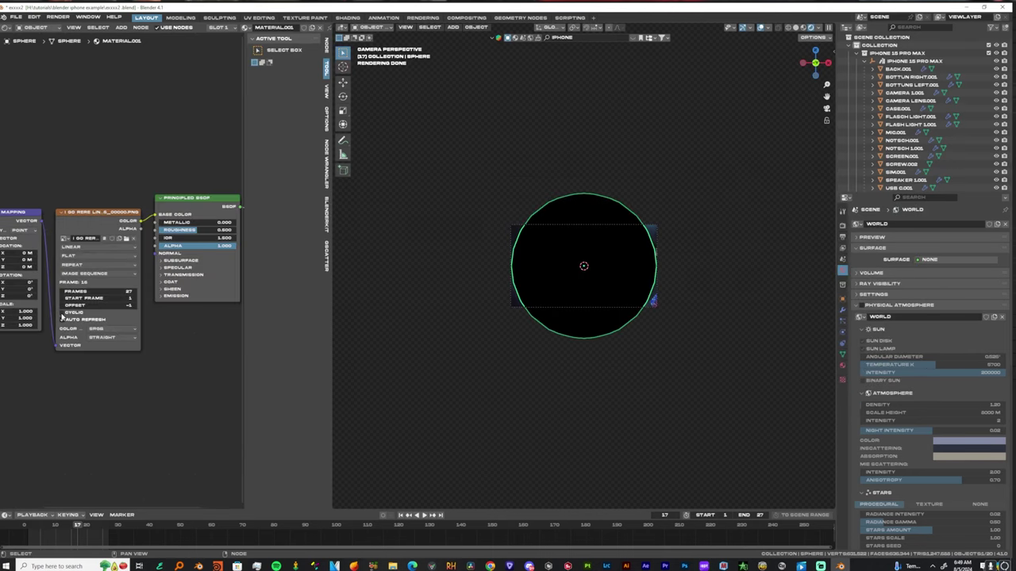
{"action": "left_click", "coordinate": [62, 315]}
{"action": "scroll", "coordinate": [62, 316], "scroll_direction": "down", "scroll_amount": 2}
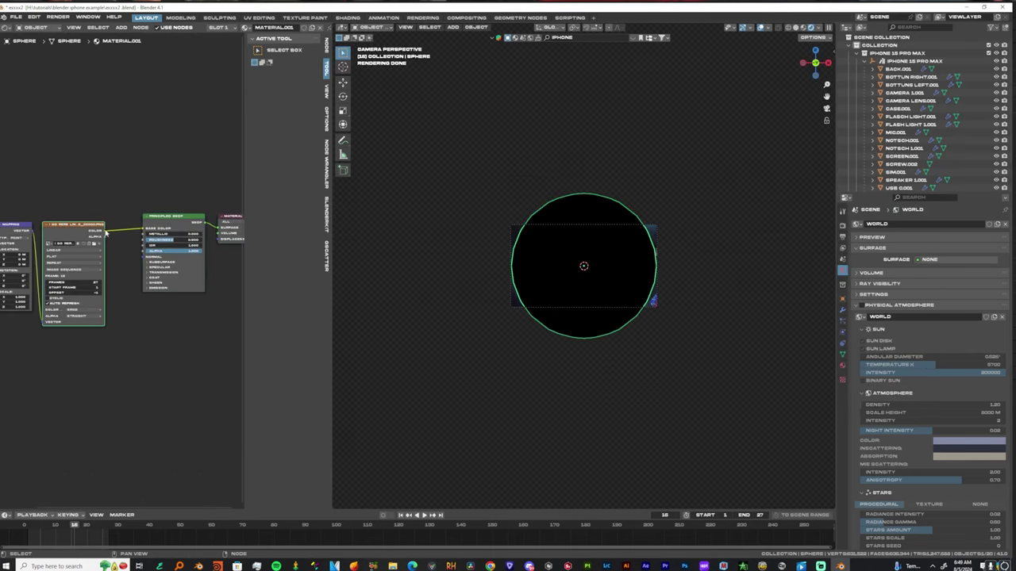
Connect the image sequence's color output to the emission color of the sphere's Principled BSDF
{"action": "left_click", "coordinate": [149, 290]}
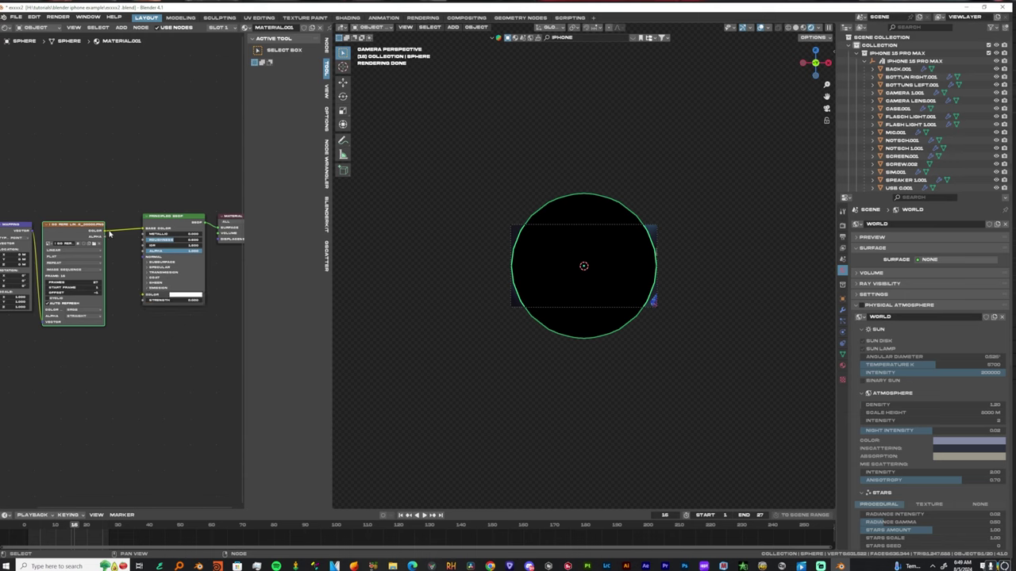
{"action": "left_click_drag", "start_coordinate": [106, 231], "coordinate": [108, 241]}
{"action": "left_click_drag", "start_coordinate": [146, 294], "coordinate": [147, 295]}
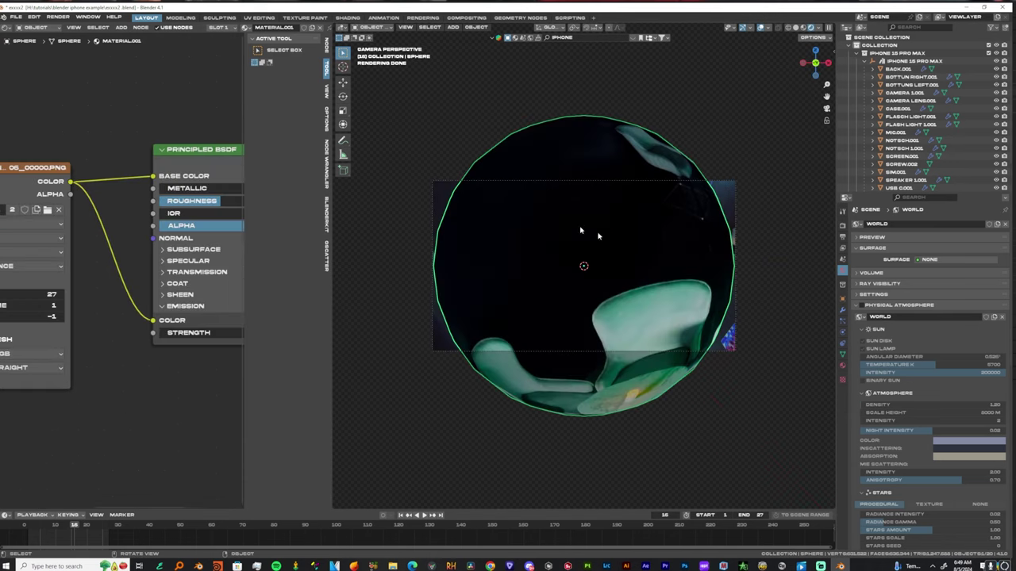
{"action": "scroll", "coordinate": [562, 222], "scroll_direction": "down", "scroll_amount": 1}
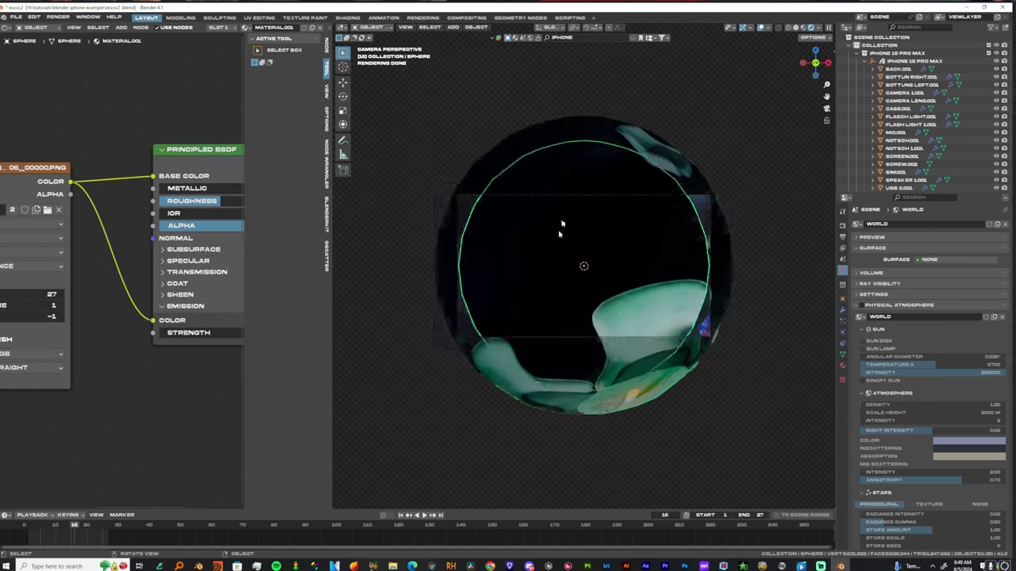
{"action": "scroll", "coordinate": [571, 238], "scroll_direction": "up", "scroll_amount": 1}
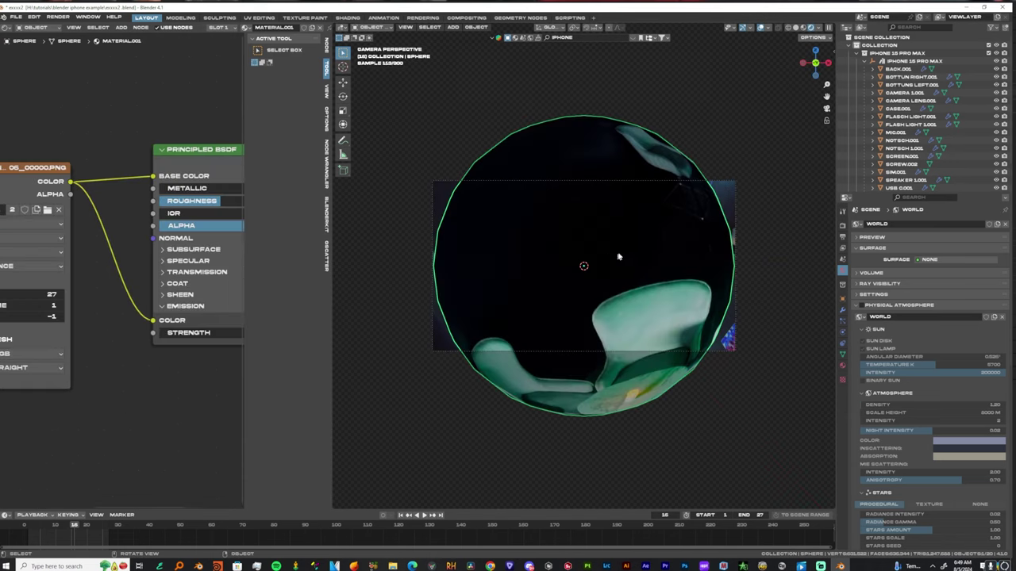
Disable camera ray visibility for the sphere in its object visibility settings
{"action": "left_click", "coordinate": [842, 299]}
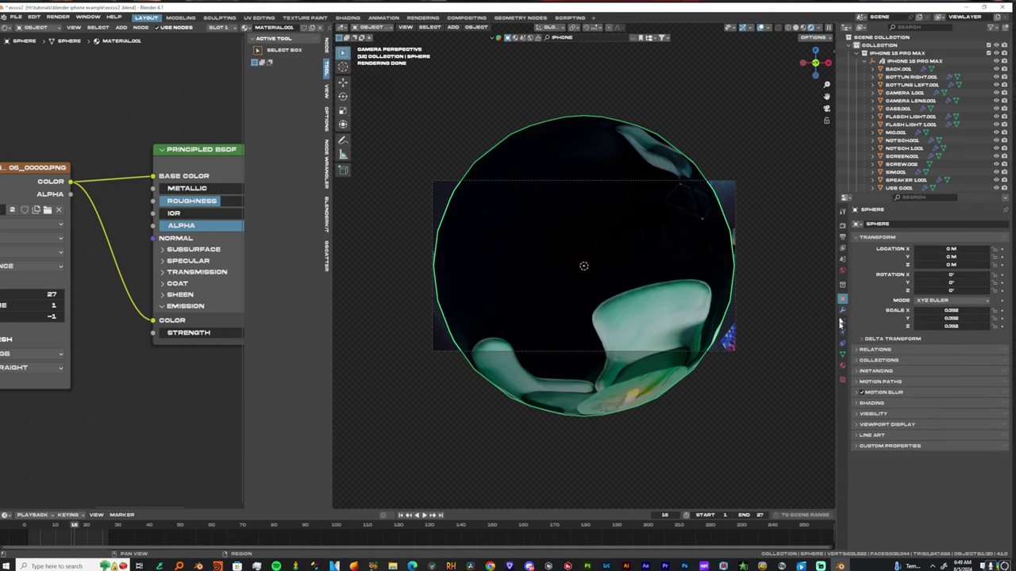
{"action": "left_click", "coordinate": [871, 412]}
{"action": "scroll", "coordinate": [879, 404], "scroll_direction": "down", "scroll_amount": 2}
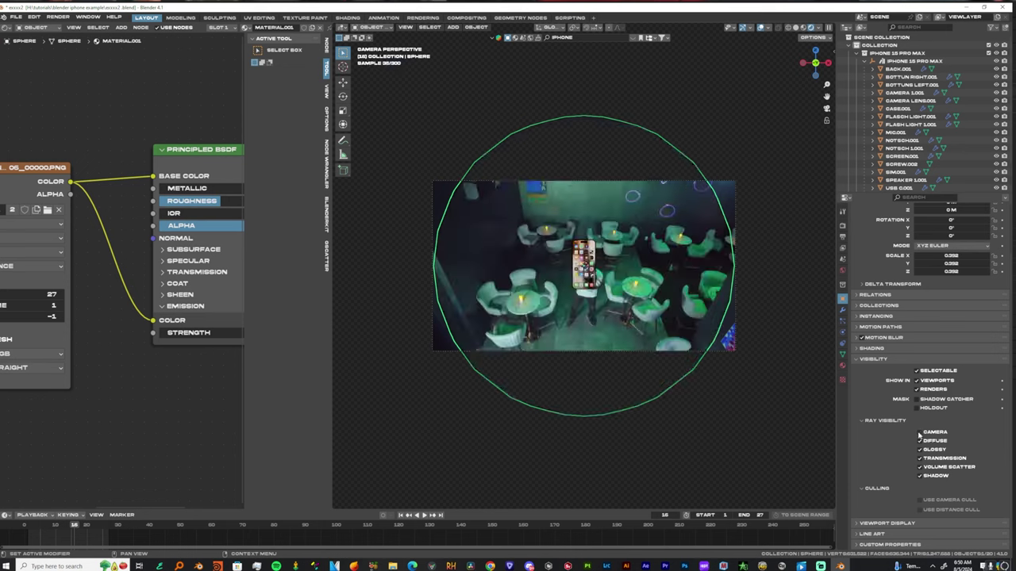
Leave the camera view and play the animation to inspect the sphere's lighting and reflections on the phone
{"action": "scroll", "coordinate": [611, 311], "scroll_direction": "up", "scroll_amount": 10}
{"action": "key", "text": "KP_0"}
{"action": "scroll", "coordinate": [582, 320], "scroll_direction": "down", "scroll_amount": 5}
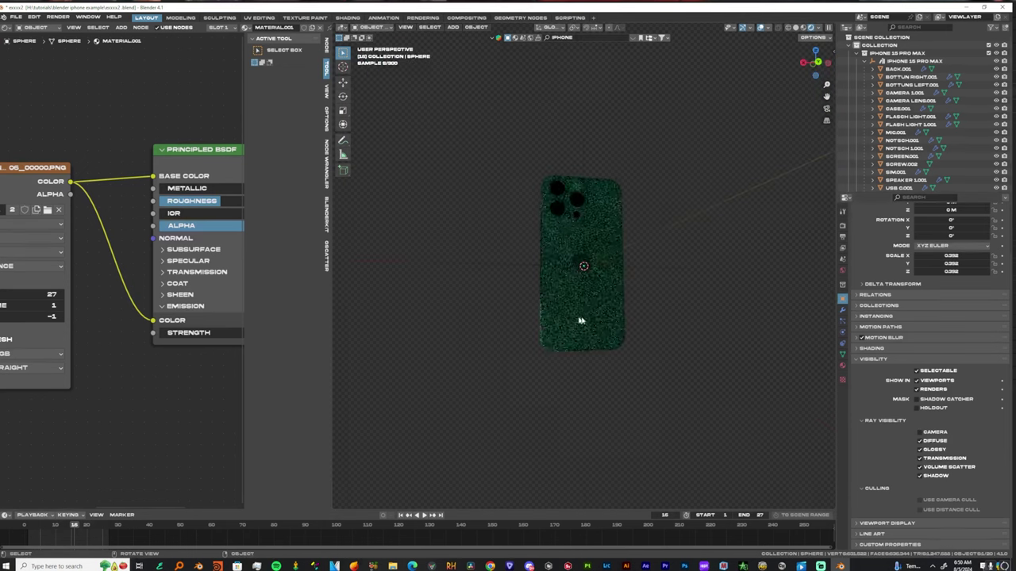
{"action": "middle_click_drag", "start_coordinate": [580, 320], "coordinate": [606, 318]}
{"action": "key", "text": "space"}
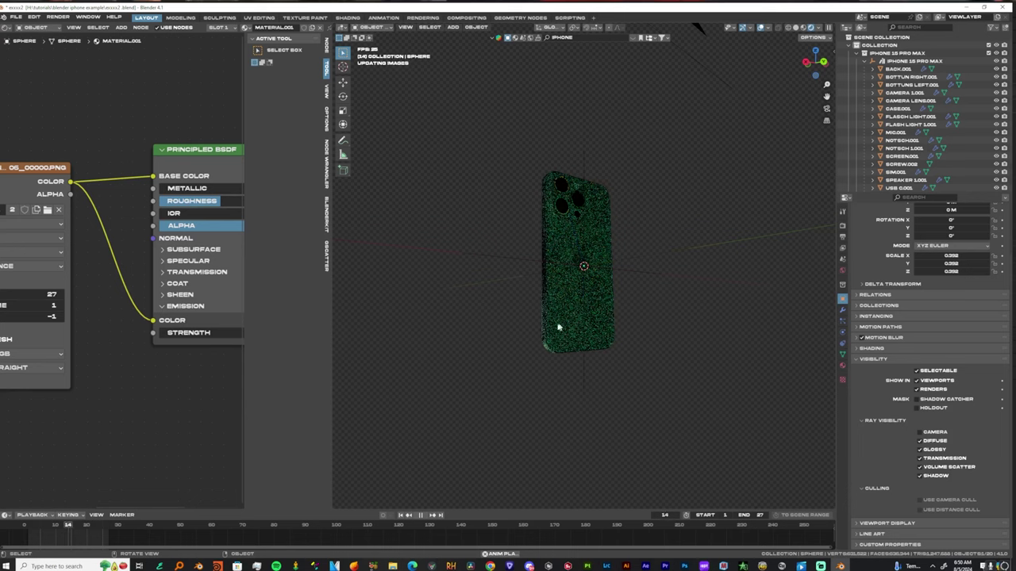
{"action": "scroll", "coordinate": [606, 324], "scroll_direction": "up", "scroll_amount": 4}
{"action": "middle_click_drag", "start_coordinate": [397, 295], "coordinate": [462, 262]}
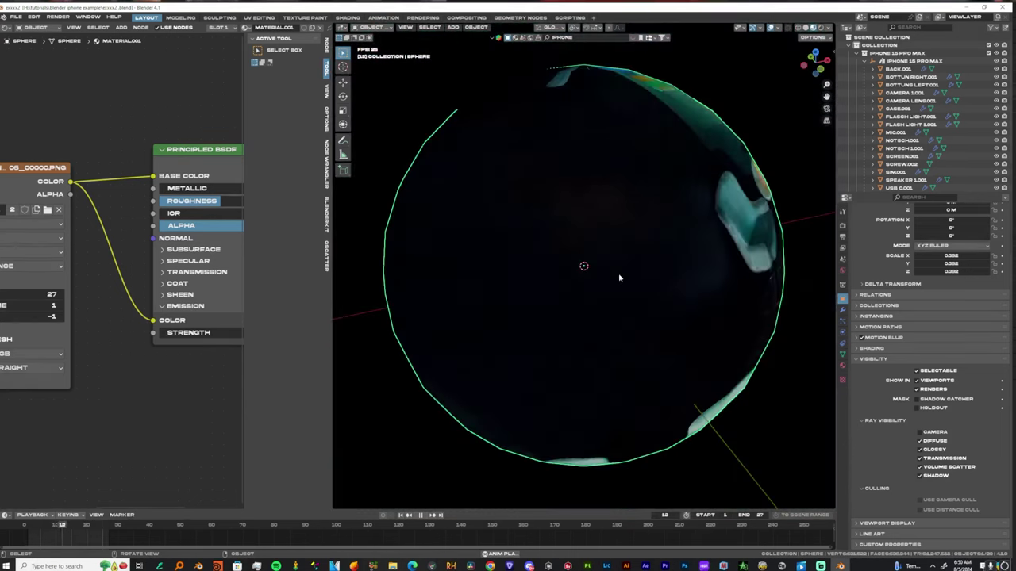
{"action": "key", "text": "space"}
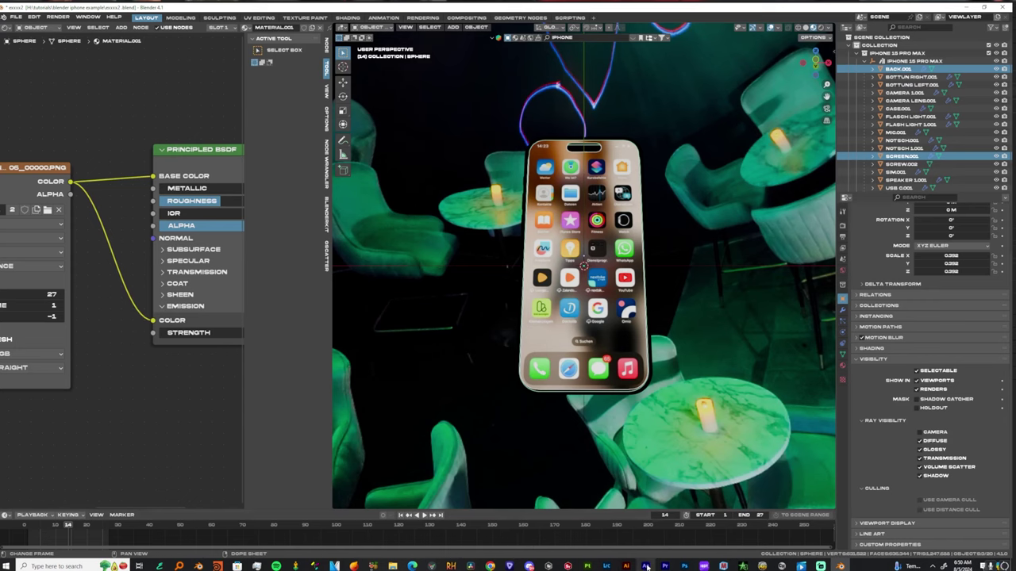
Select the phone's screen object and examine its material's image texture node
{"action": "scroll", "coordinate": [161, 139], "scroll_direction": "down", "scroll_amount": 4}
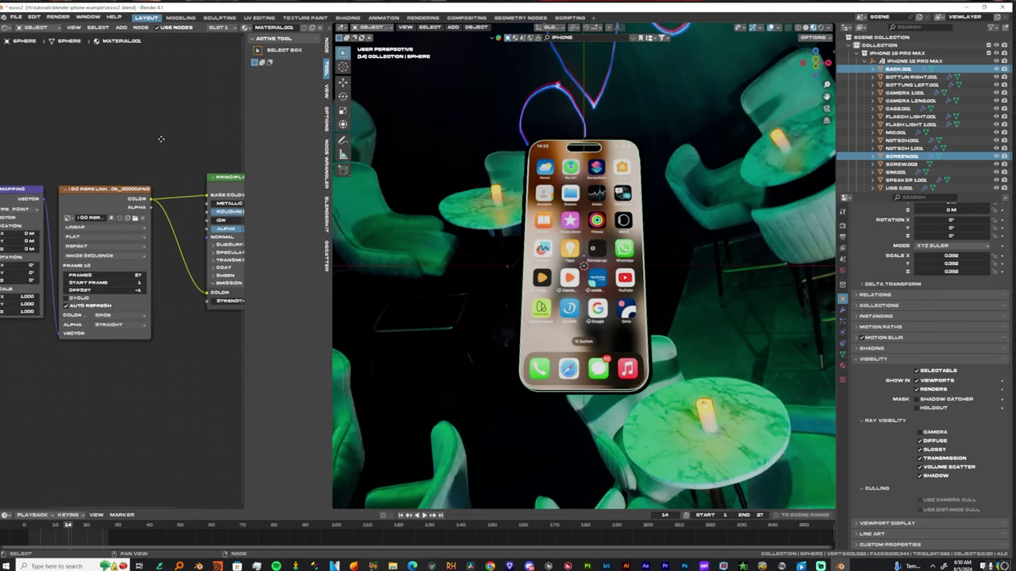
{"action": "middle_click_drag", "start_coordinate": [161, 139], "coordinate": [155, 141]}
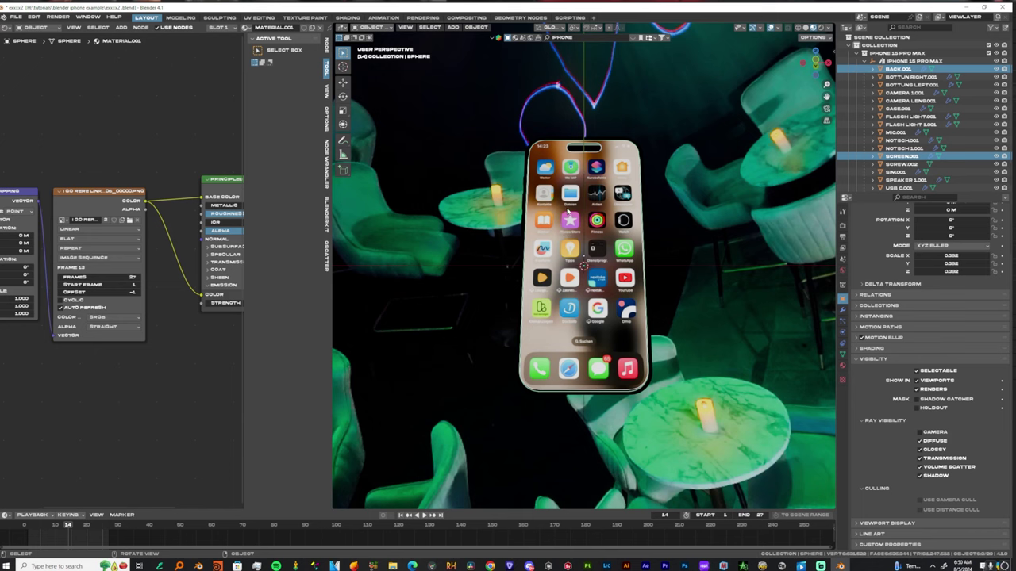
{"action": "left_click", "coordinate": [568, 214]}
{"action": "scroll", "coordinate": [568, 214], "scroll_direction": "up", "scroll_amount": 3}
{"action": "middle_click_drag", "start_coordinate": [569, 214], "coordinate": [555, 316]}
{"action": "scroll", "coordinate": [161, 338], "scroll_direction": "down", "scroll_amount": 2}
{"action": "scroll", "coordinate": [218, 366], "scroll_direction": "up", "scroll_amount": 1}
{"action": "middle_click_drag", "start_coordinate": [162, 338], "coordinate": [190, 277]}
{"action": "scroll", "coordinate": [214, 362], "scroll_direction": "up", "scroll_amount": 6}
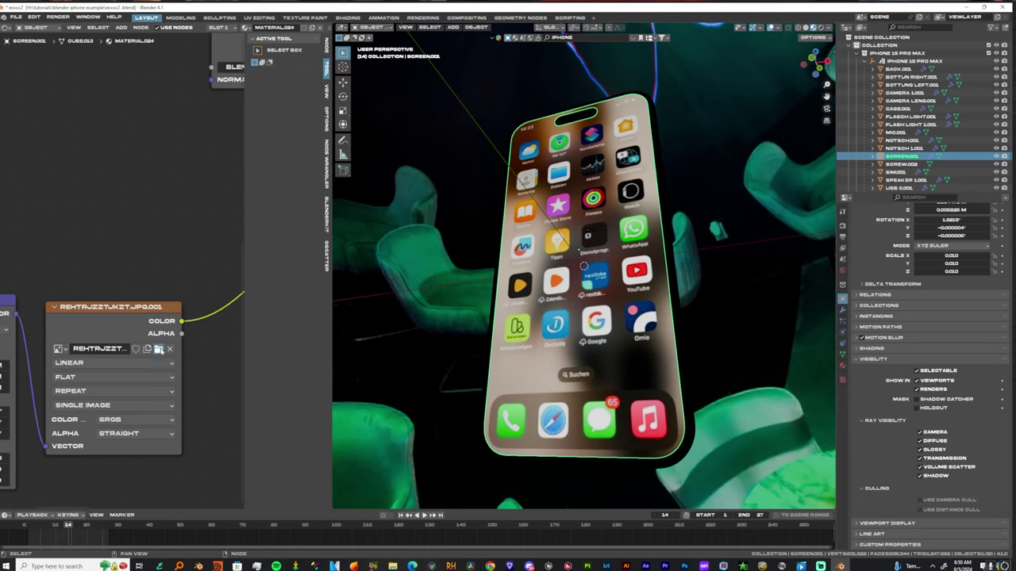
Browse the PHONE SCREEN texture folder for the screen's image texture and go back out of it
{"action": "left_click", "coordinate": [158, 349]}
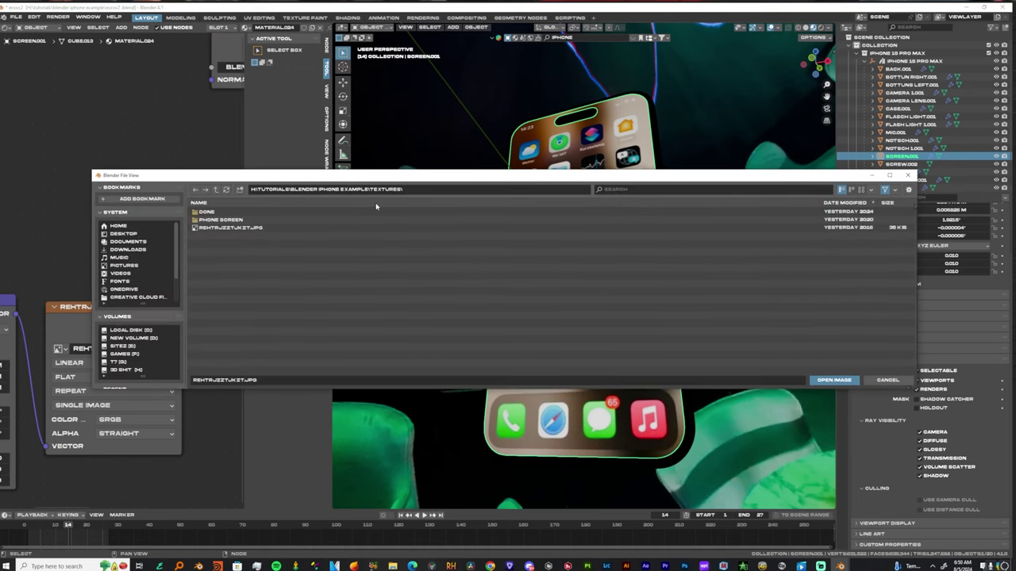
{"action": "double_click", "coordinate": [213, 220]}
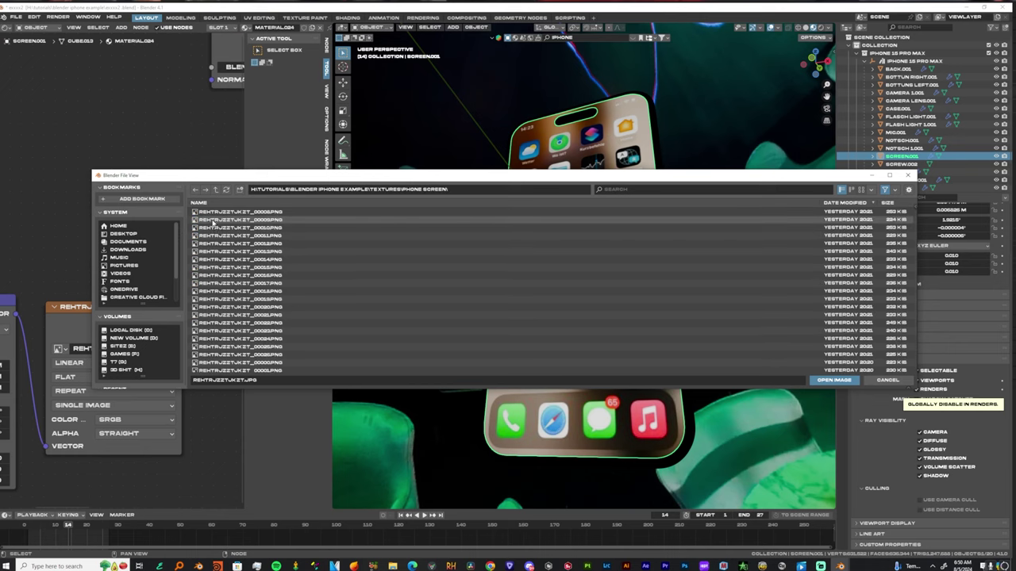
{"action": "left_click", "coordinate": [194, 191]}
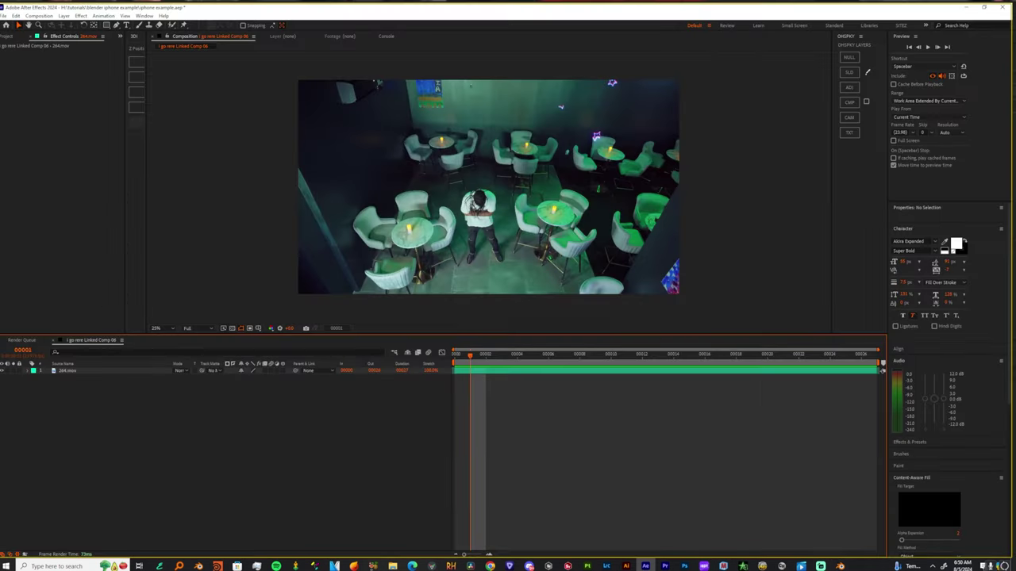
In After Effects, import the phone home-screen JPG from the textures folder and create a new composition from it, fitted to the viewer
{"action": "left_click", "coordinate": [5, 15]}
{"action": "mouse_move", "coordinate": [64, 135]}
{"action": "left_click", "coordinate": [175, 133]}
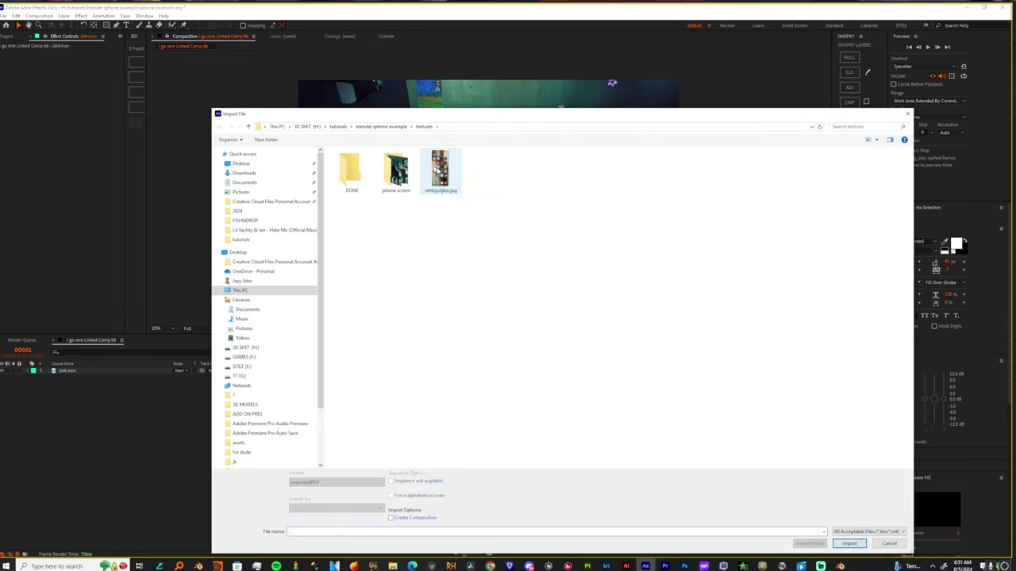
{"action": "double_click", "coordinate": [438, 169]}
{"action": "right_click", "coordinate": [29, 134]}
{"action": "left_click", "coordinate": [75, 161]}
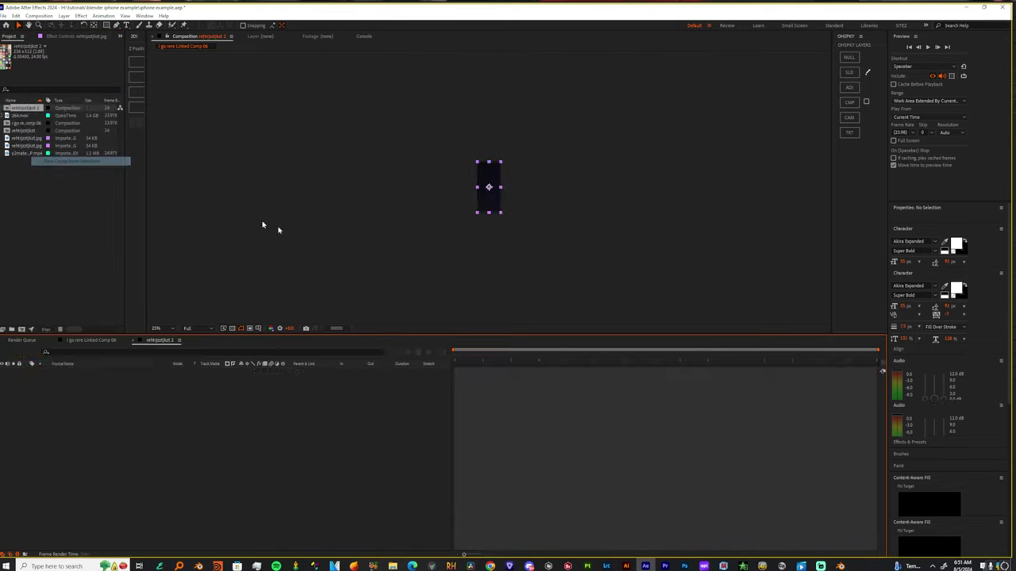
{"action": "left_click", "coordinate": [158, 328]}
{"action": "left_click", "coordinate": [171, 339]}
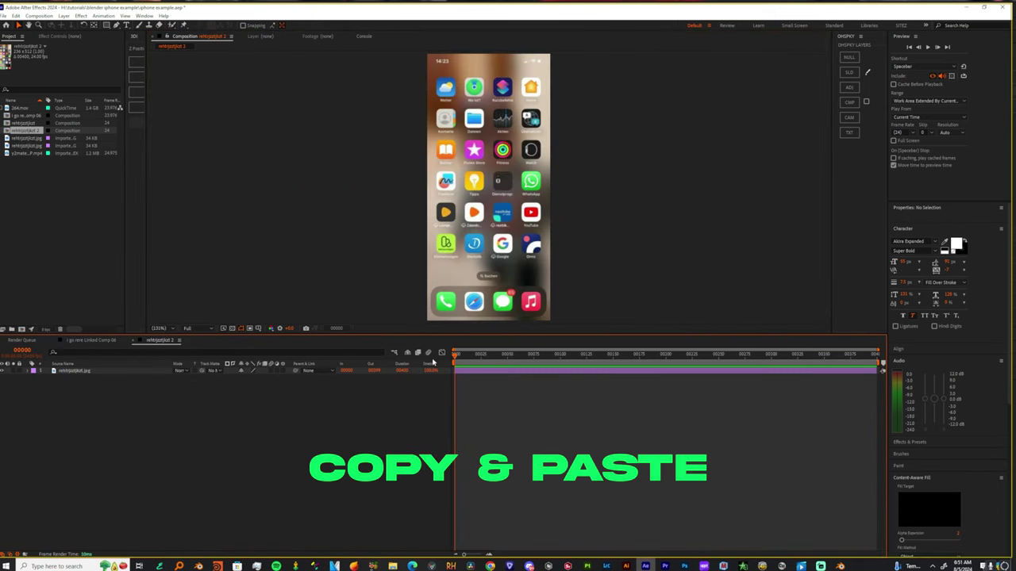
Paste the 264.mov layer above the phone image and return to the composition's first frame
{"action": "key", "text": "ctrl+v"}
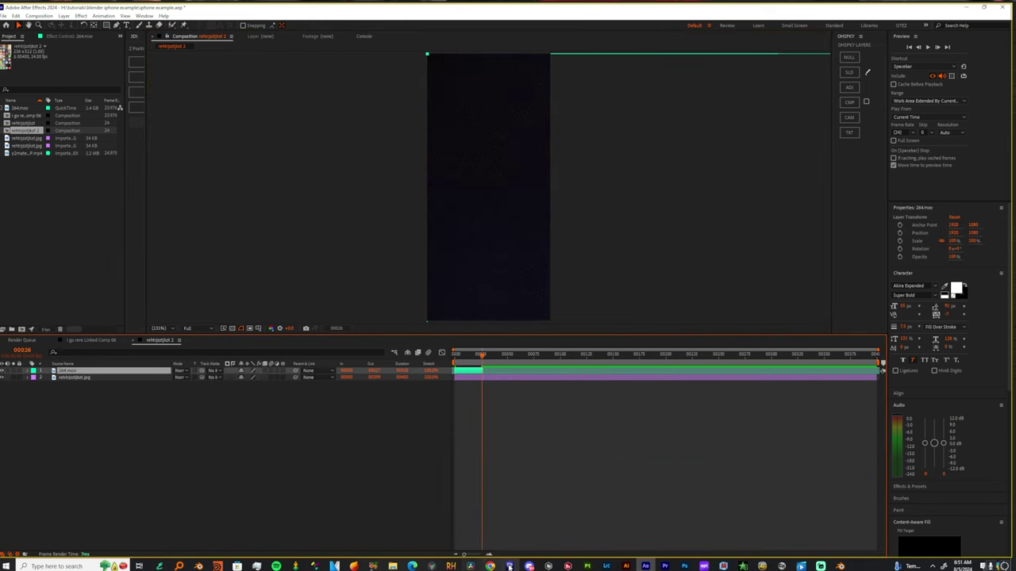
{"action": "left_click_drag", "start_coordinate": [465, 555], "coordinate": [482, 555]}
{"action": "middle_click_drag", "start_coordinate": [688, 462], "coordinate": [743, 471]}
{"action": "key", "text": "Home"}
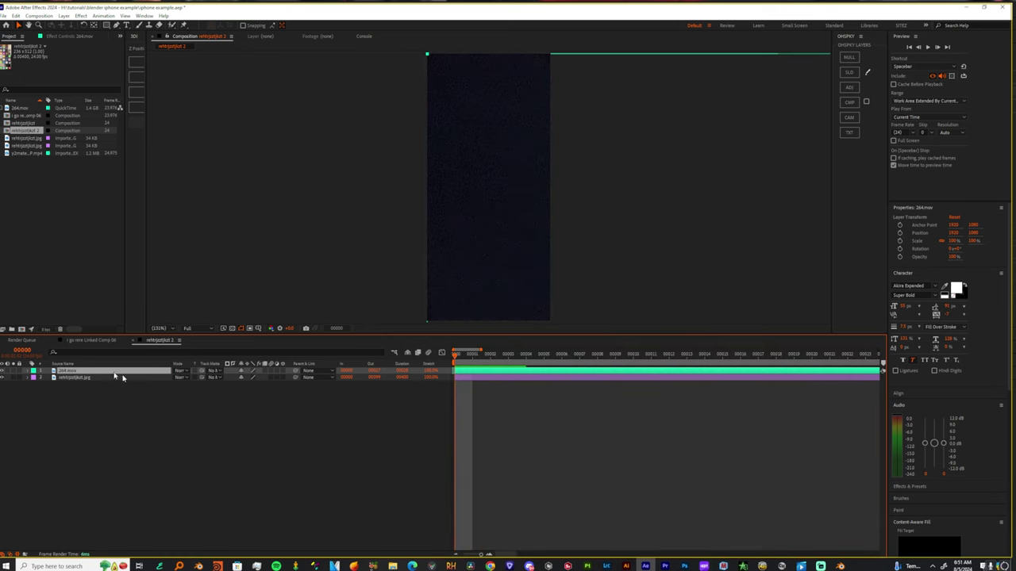
Scale the 264.mov layer down to about 31.1% and position it so the man stands inside the phone-shaped frame
{"action": "key", "text": "s"}
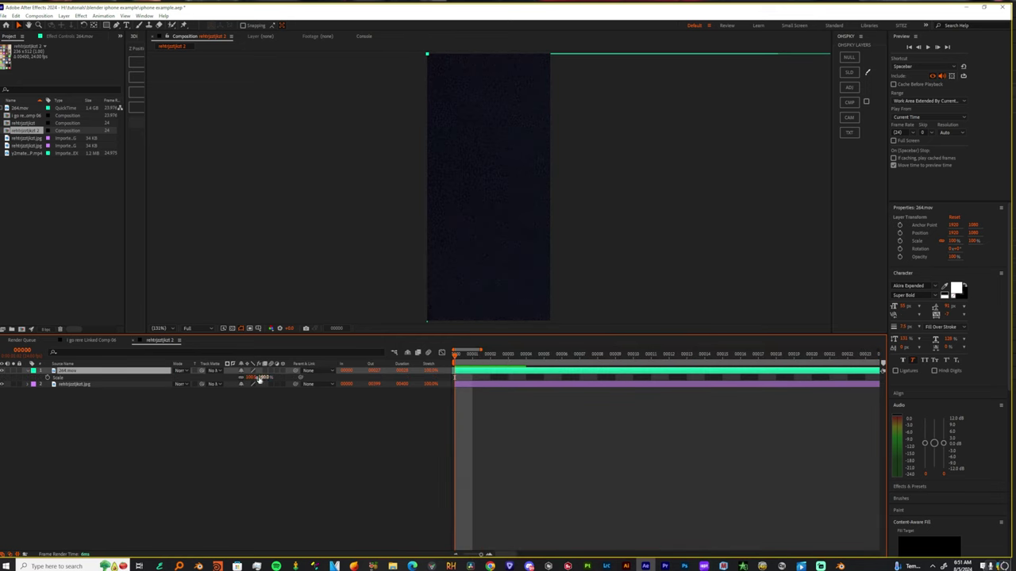
{"action": "mouse_move", "coordinate": [251, 378]}
{"action": "left_mouse_down"}
{"action": "mouse_move", "coordinate": [237, 377]}
{"action": "mouse_move", "coordinate": [246, 378]}
{"action": "left_mouse_up"}
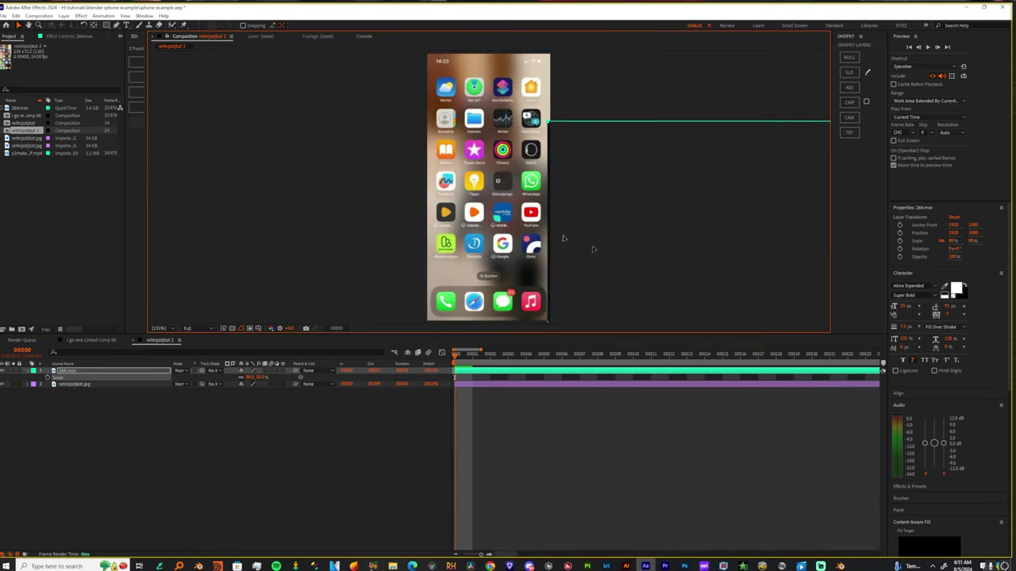
{"action": "left_click_drag", "start_coordinate": [595, 249], "coordinate": [492, 215]}
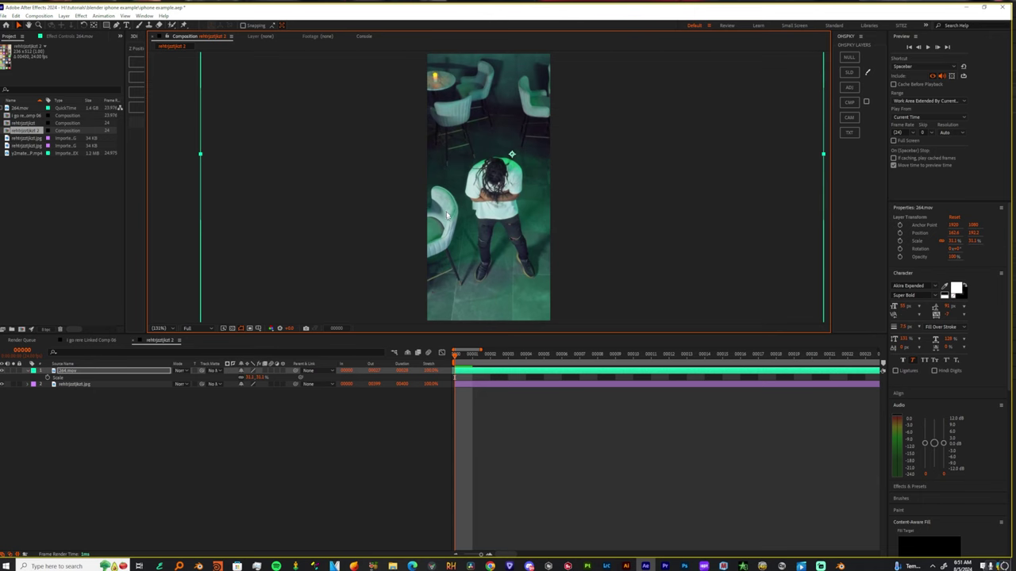
{"action": "scroll", "coordinate": [447, 214], "scroll_direction": "down", "scroll_amount": 1}
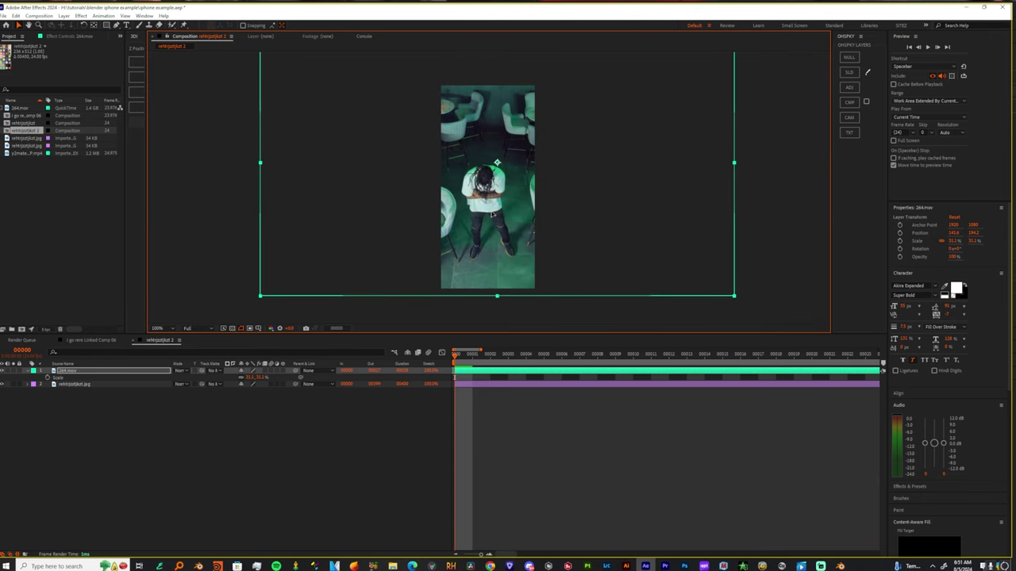
Add the TikTok green-screen MP4 above the 264.mov layer and scale it to about 60.1 by 74% to fit the phone frame
{"action": "left_click", "coordinate": [22, 154]}
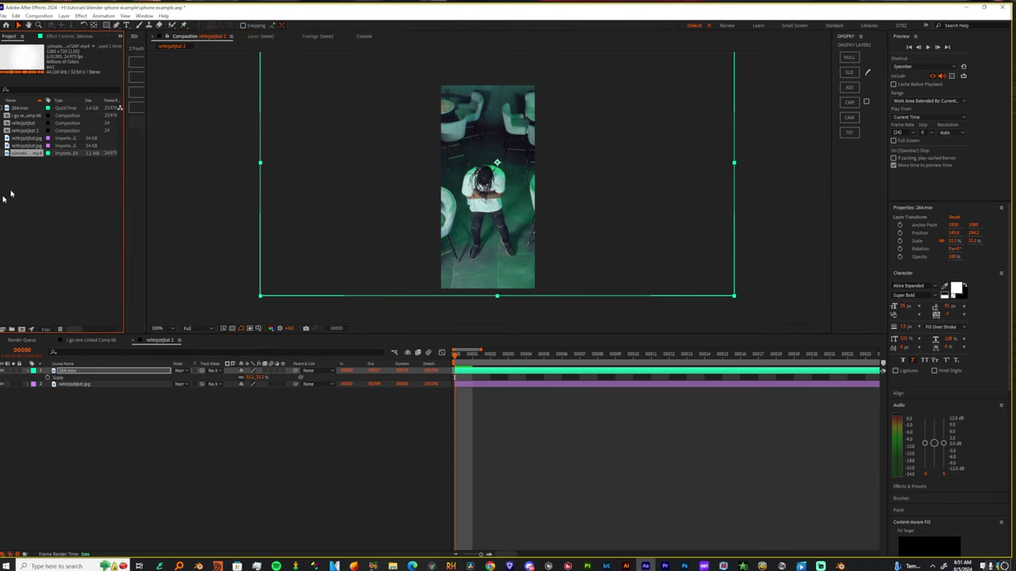
{"action": "left_click_drag", "start_coordinate": [30, 155], "coordinate": [549, 373]}
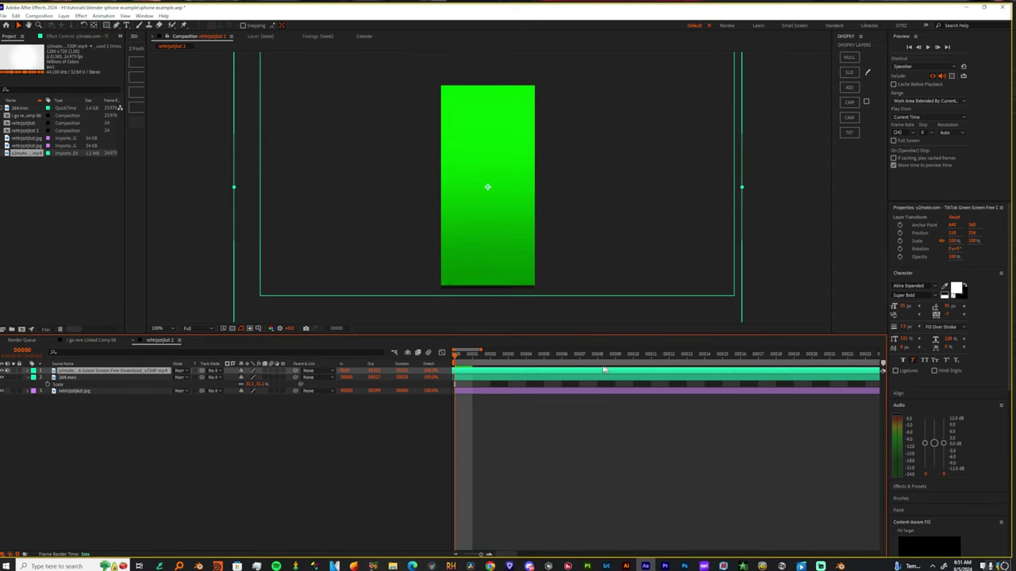
{"action": "key", "text": "s"}
{"action": "left_click_drag", "start_coordinate": [249, 378], "coordinate": [233, 377]}
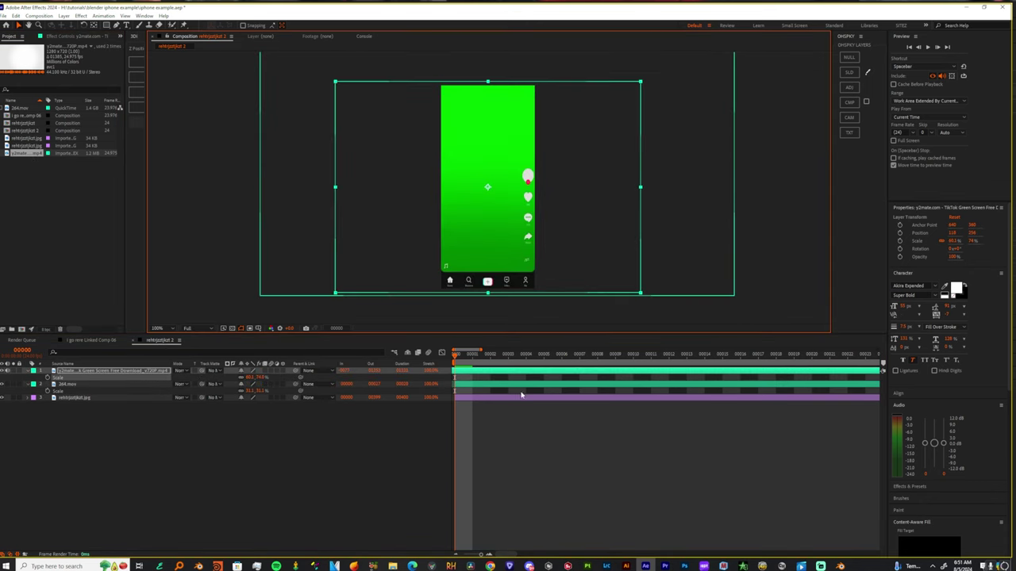
Apply Keylight to the TikTok overlay with its green background as the screen colour, and preview the keyed composite
{"action": "key", "text": "ctrl+space"}
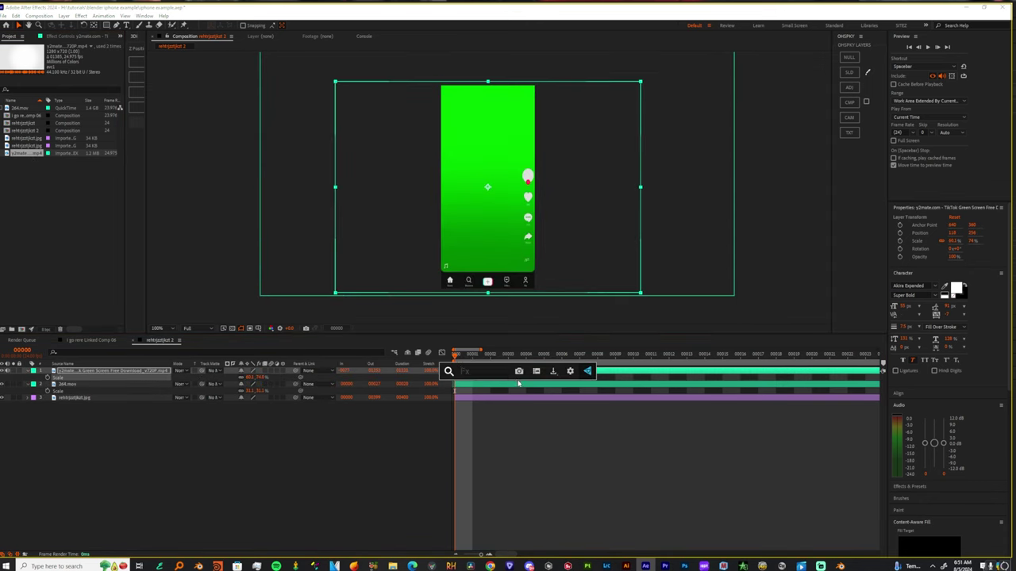
{"action": "type", "text": "key"}
{"action": "key", "text": "Return"}
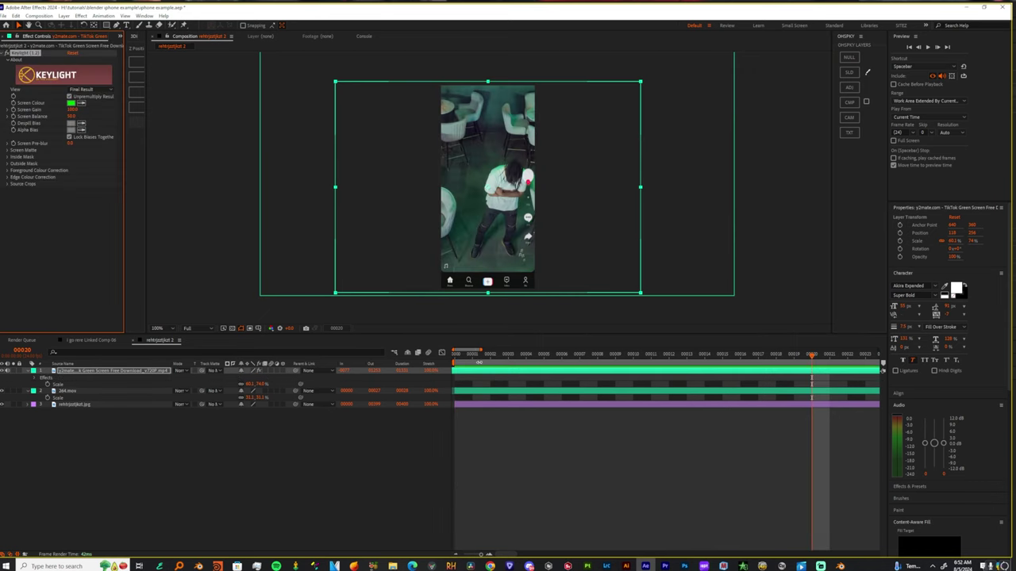
{"action": "key", "text": "space"}
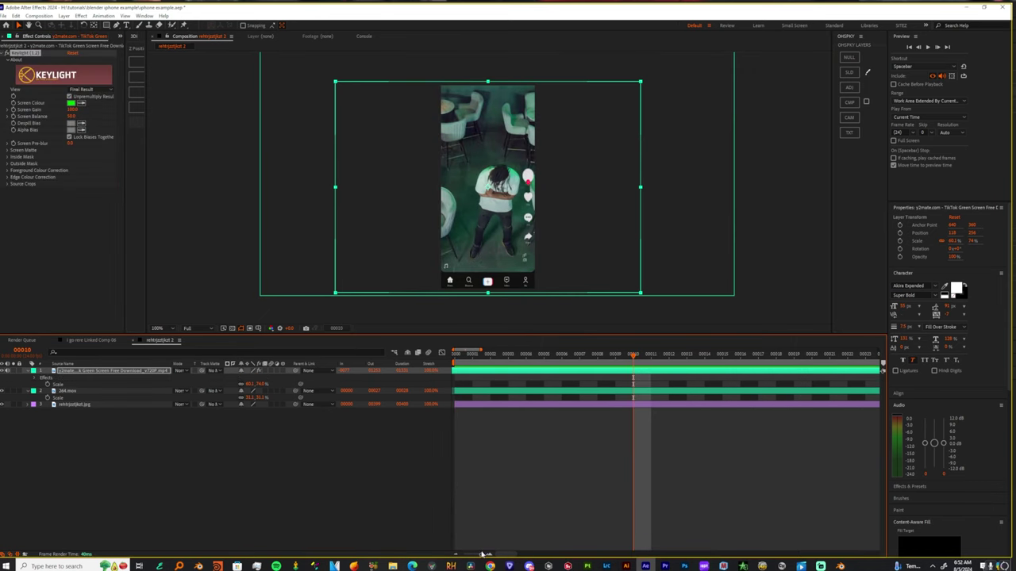
Add the phone-screen composition to the render queue and delete the older queued Linked Comp 06 item
{"action": "left_click_drag", "start_coordinate": [481, 554], "coordinate": [479, 554]}
{"action": "key", "text": "ctrl+m"}
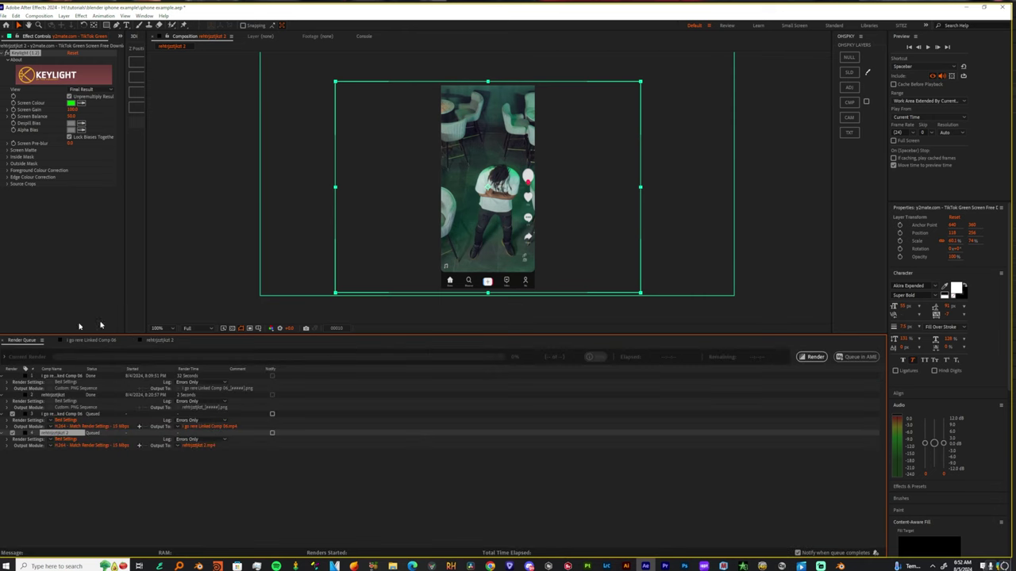
{"action": "left_click", "coordinate": [70, 416]}
{"action": "key", "text": "Delete"}
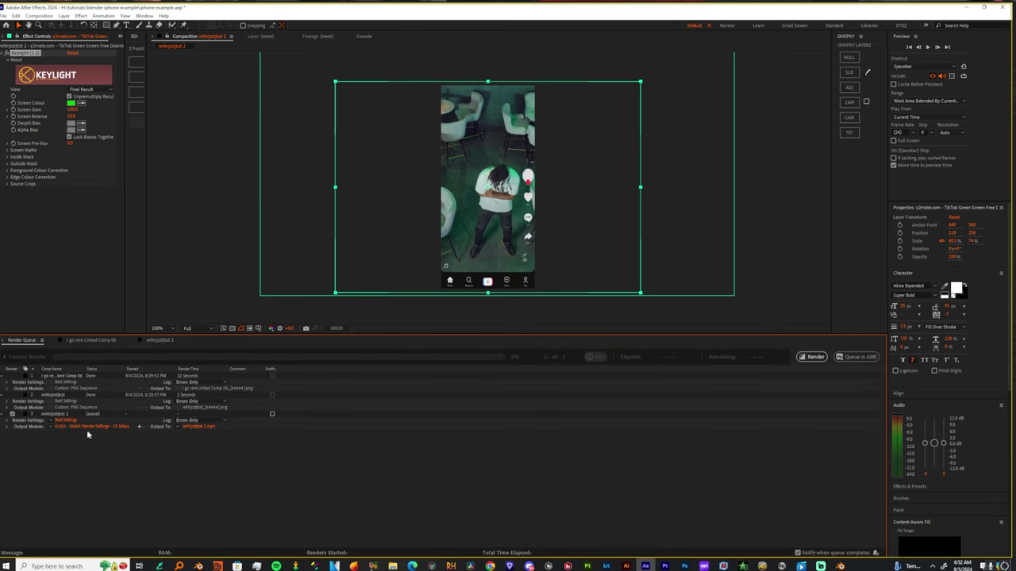
Set the queued composition's output module to PNG Sequence with RGB + Alpha channels and Trillions of Colors depth
{"action": "left_click", "coordinate": [76, 427]}
{"action": "left_click", "coordinate": [102, 146]}
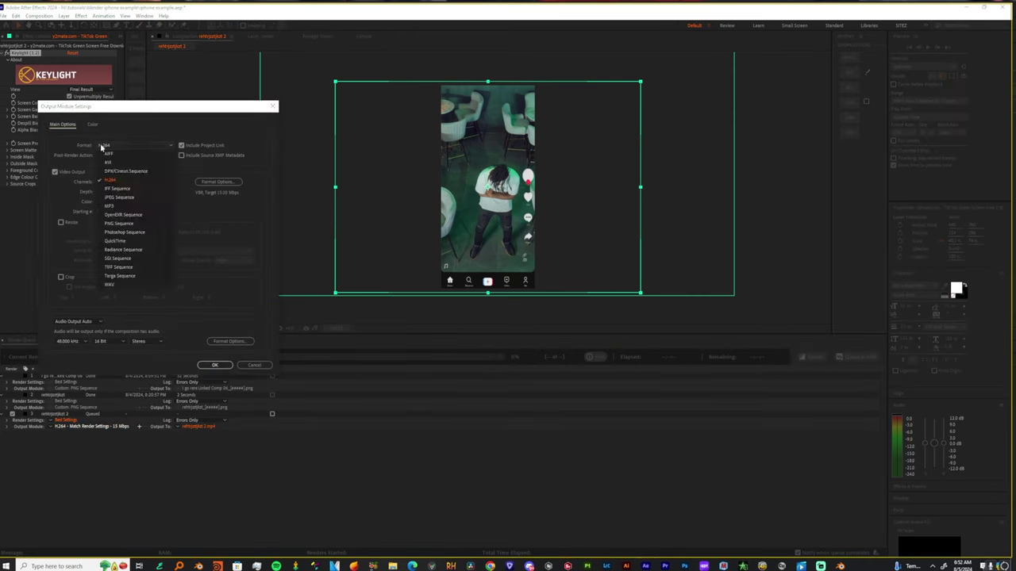
{"action": "left_click", "coordinate": [119, 223]}
{"action": "left_click", "coordinate": [119, 192]}
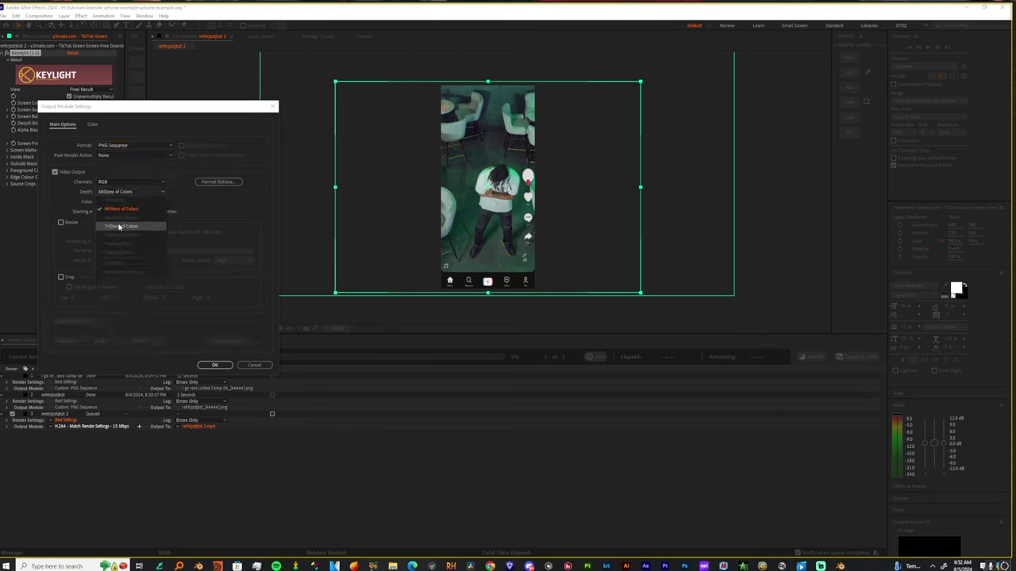
{"action": "left_click", "coordinate": [120, 204]}
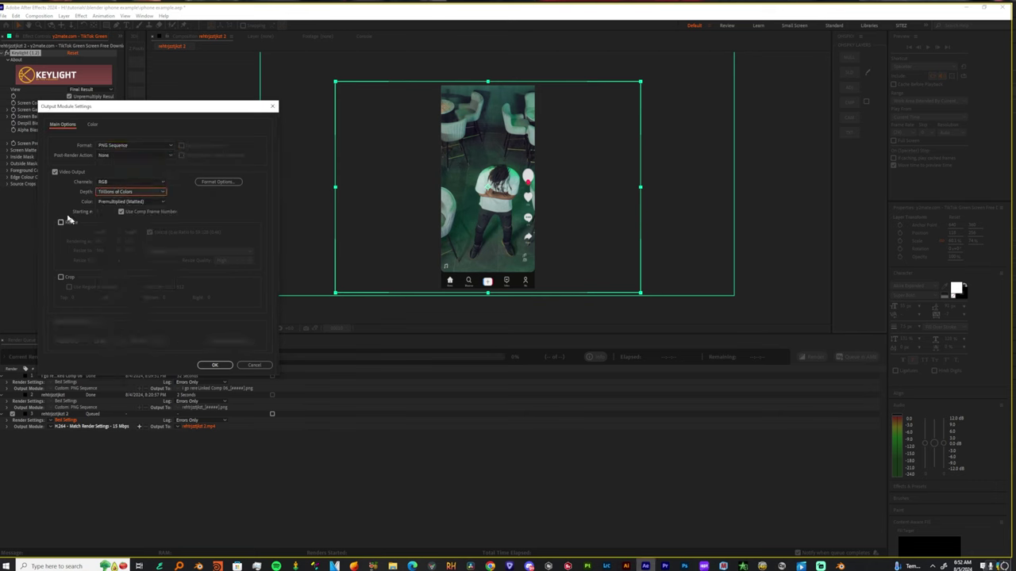
{"action": "left_click", "coordinate": [132, 184]}
{"action": "left_click", "coordinate": [119, 203]}
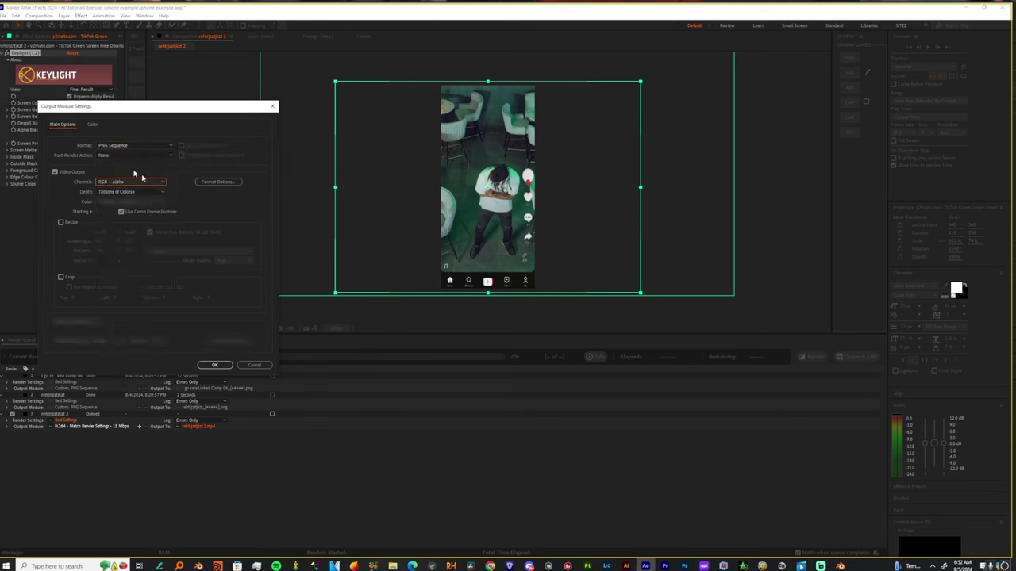
{"action": "left_click", "coordinate": [214, 365]}
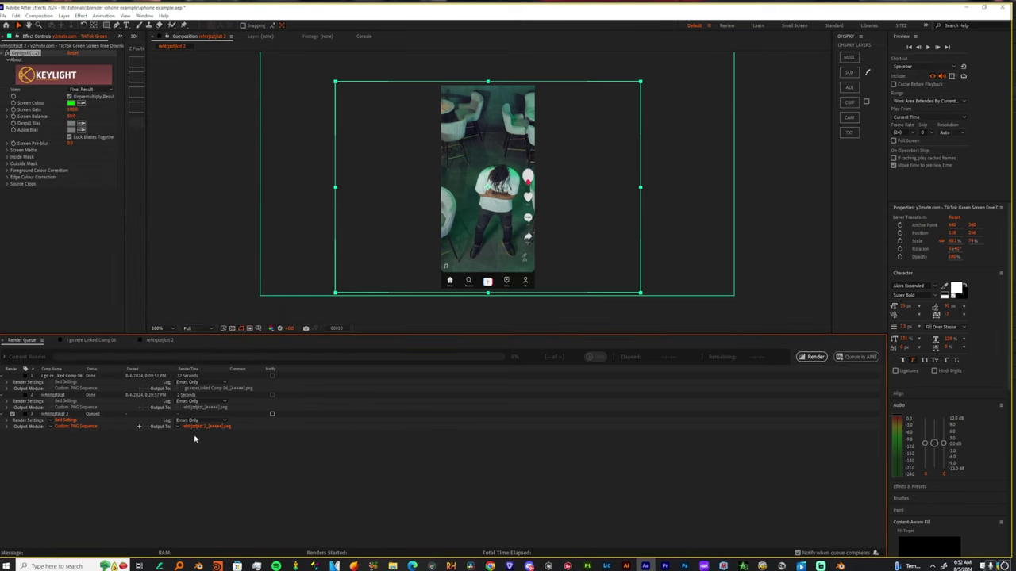
{"action": "left_click", "coordinate": [198, 428]}
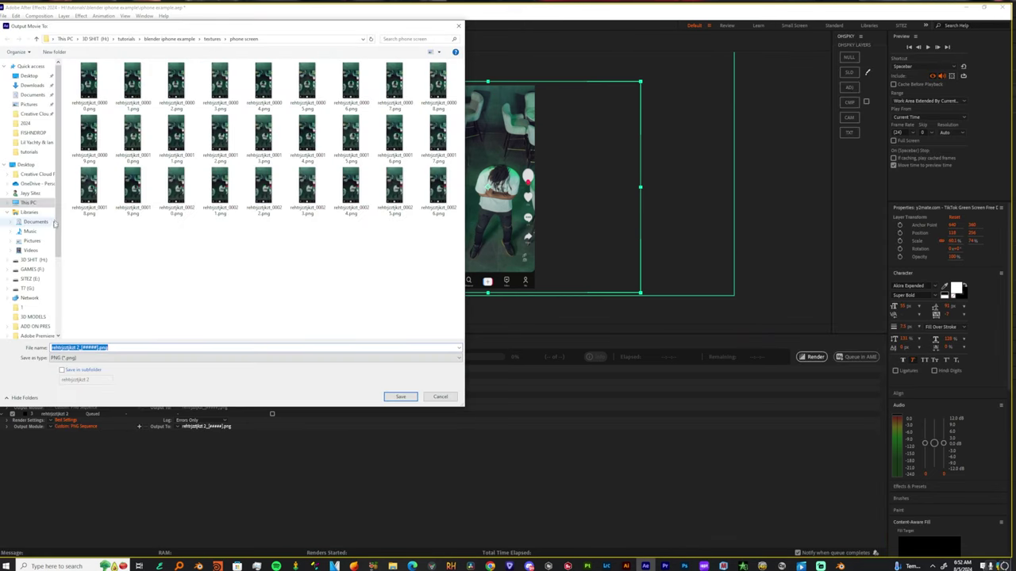
{"action": "left_click", "coordinate": [86, 255]}
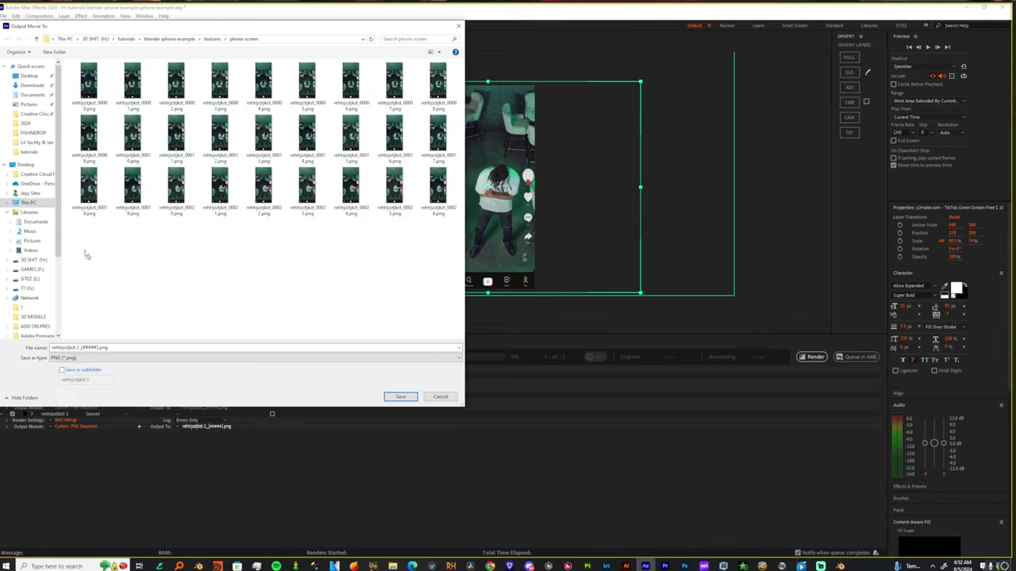
{"action": "left_click", "coordinate": [452, 399]}
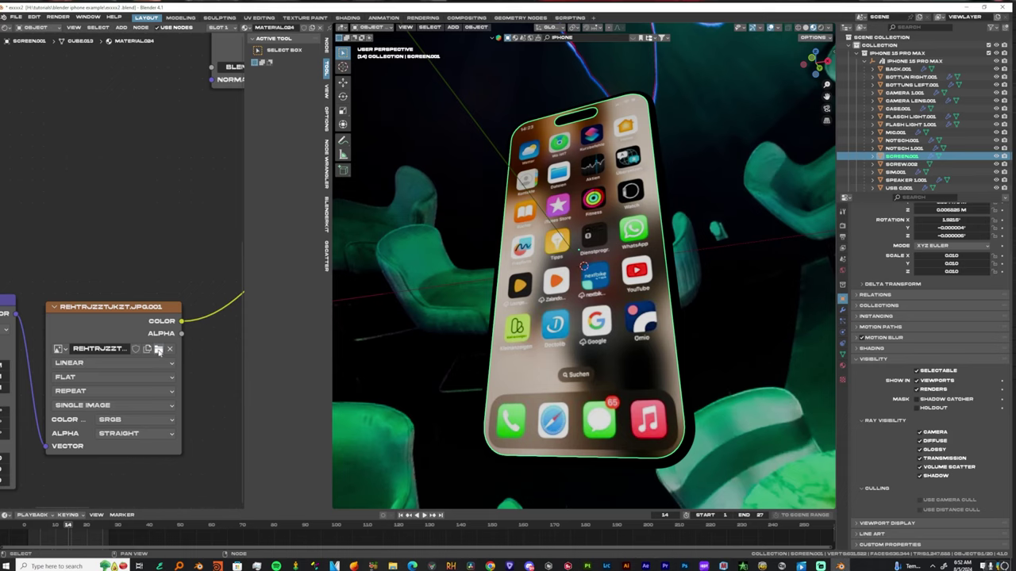
In Blender, load all the rendered PNG frames from the phone screen folder into the screen material's image texture
{"action": "left_click", "coordinate": [159, 354]}
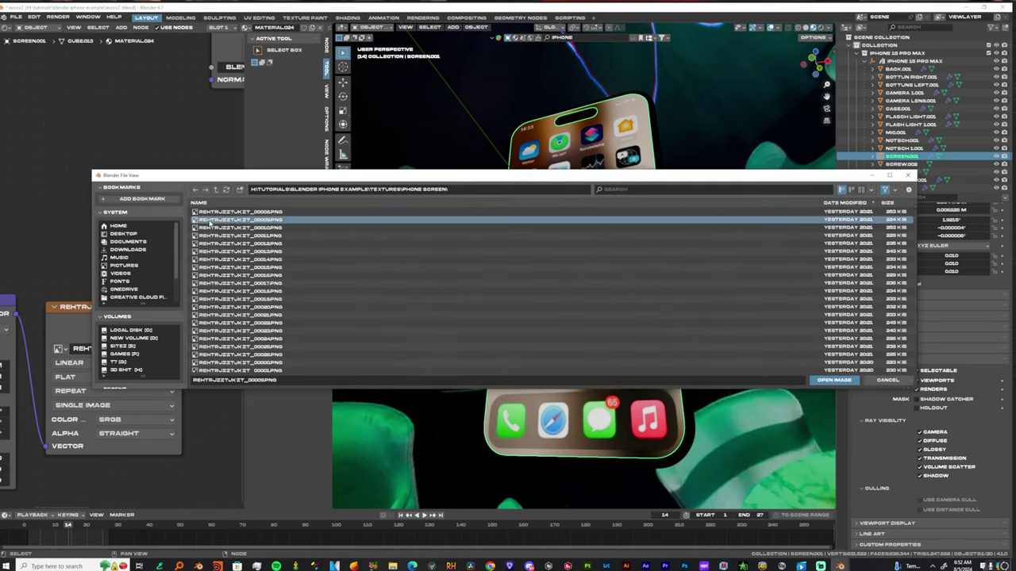
{"action": "left_click", "coordinate": [224, 212]}
{"action": "left_click_drag", "start_coordinate": [226, 214], "coordinate": [482, 442]}
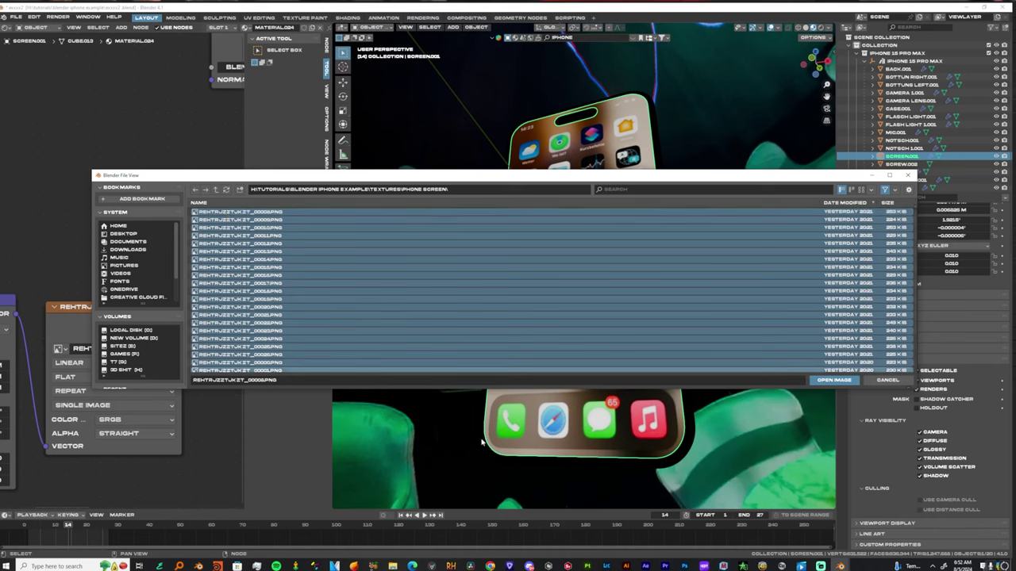
{"action": "left_click", "coordinate": [833, 380]}
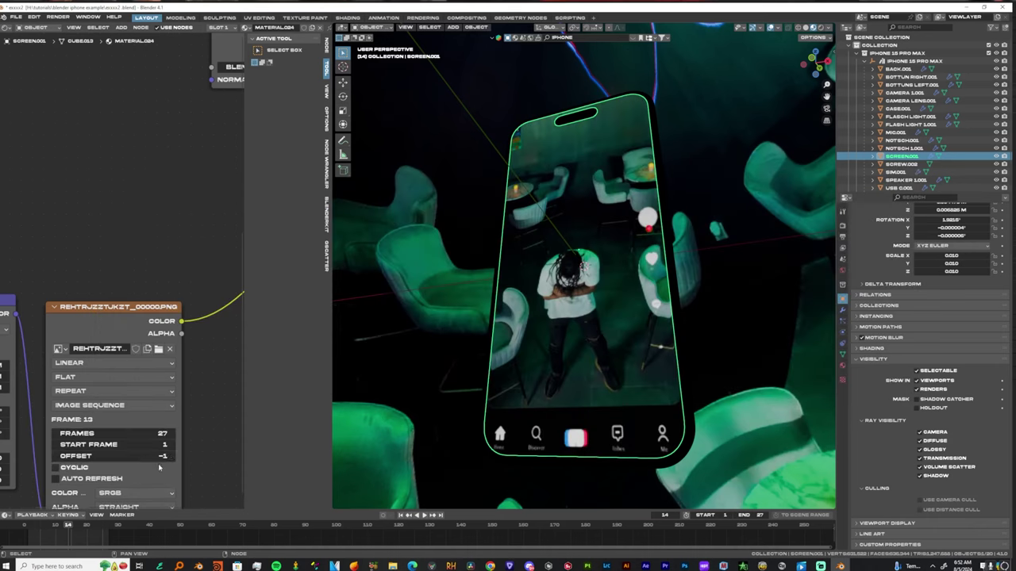
Enable Auto Refresh on the phone screen's image sequence and scrub the timeline to check its playback
{"action": "scroll", "coordinate": [159, 469], "scroll_direction": "down", "scroll_amount": 2}
{"action": "left_click", "coordinate": [77, 395]}
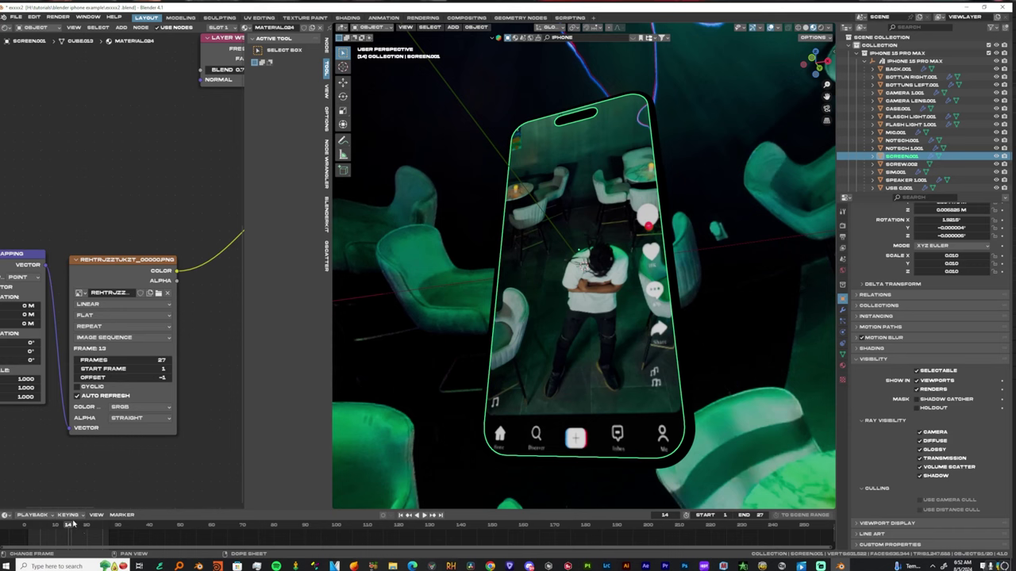
{"action": "mouse_move", "coordinate": [73, 523]}
{"action": "left_mouse_down"}
{"action": "mouse_move", "coordinate": [60, 532]}
{"action": "mouse_move", "coordinate": [76, 535]}
{"action": "left_mouse_up"}
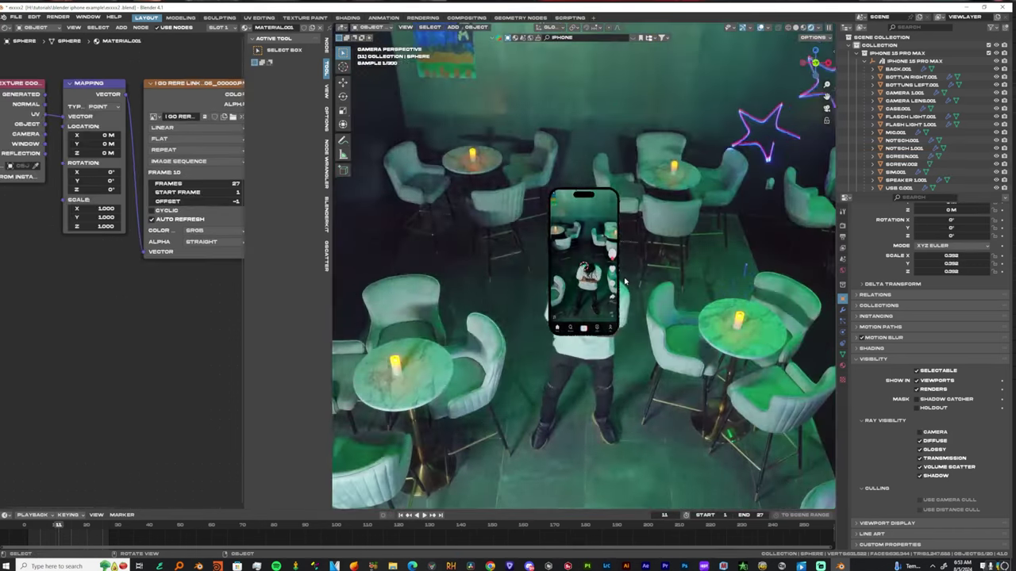
Go to frame 1, select the camera, and keyframe its location, rotation and scale
{"action": "scroll", "coordinate": [625, 281], "scroll_direction": "down", "scroll_amount": 4}
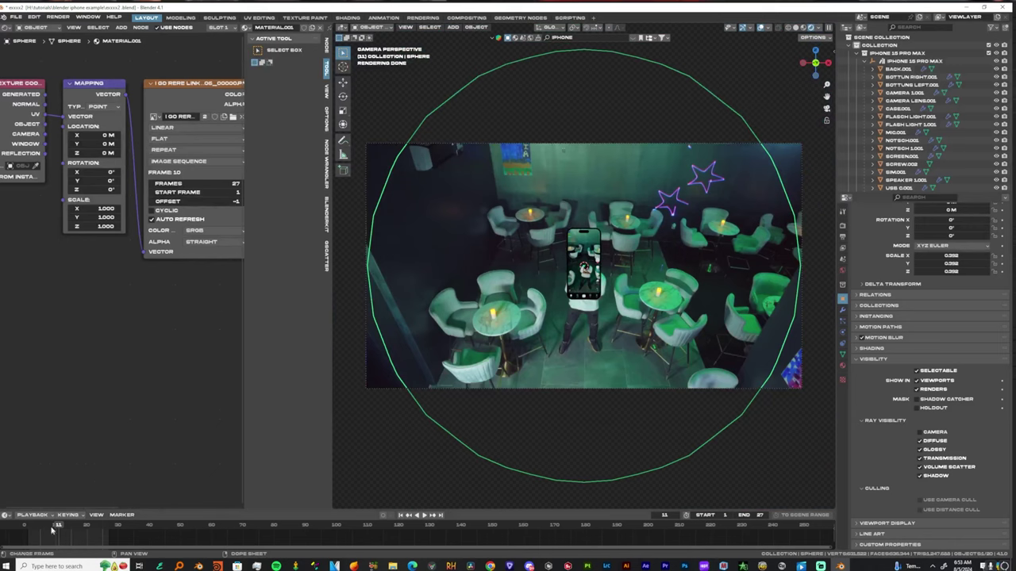
{"action": "left_click_drag", "start_coordinate": [57, 527], "coordinate": [32, 525]}
{"action": "left_click", "coordinate": [26, 525]}
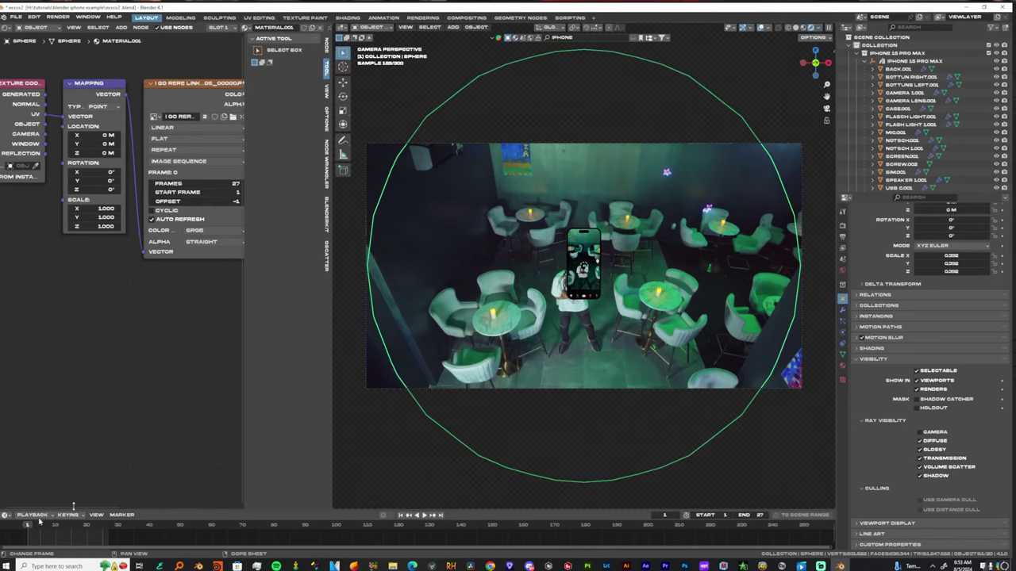
{"action": "scroll", "coordinate": [591, 322], "scroll_direction": "down", "scroll_amount": 4}
{"action": "left_click", "coordinate": [598, 317]}
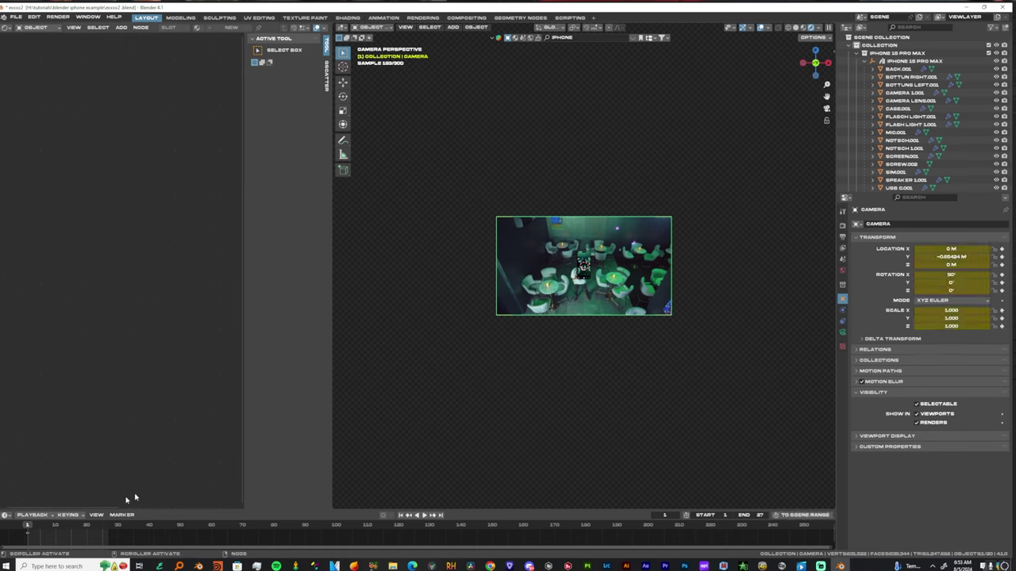
At frame 26, move the camera along Y to about -0.41 m, closer to the phone, and keyframe it
{"action": "left_click_drag", "start_coordinate": [29, 524], "coordinate": [105, 527]}
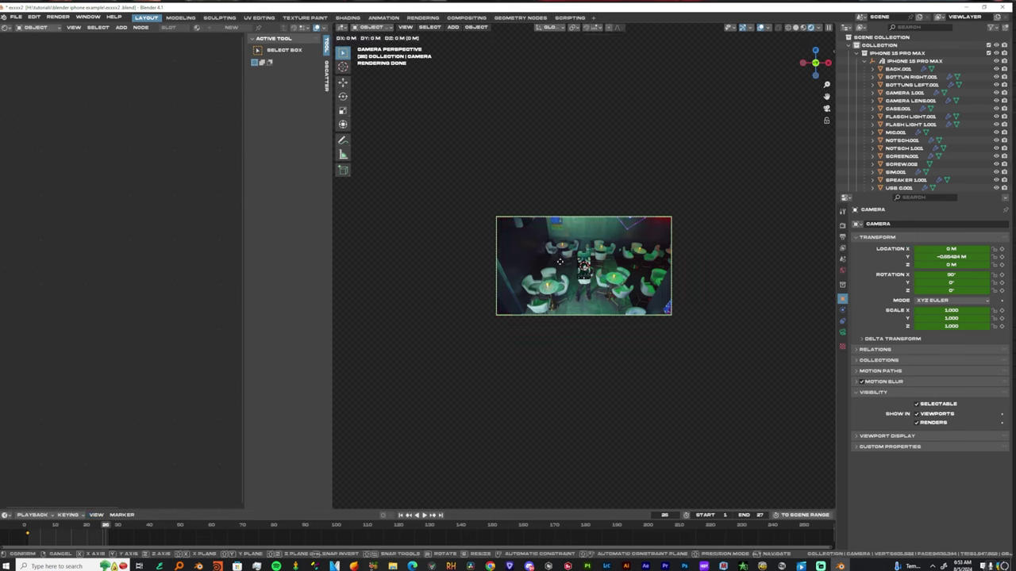
{"action": "key", "text": "g"}
{"action": "key", "text": "y"}
{"action": "left_click", "coordinate": [613, 239]}
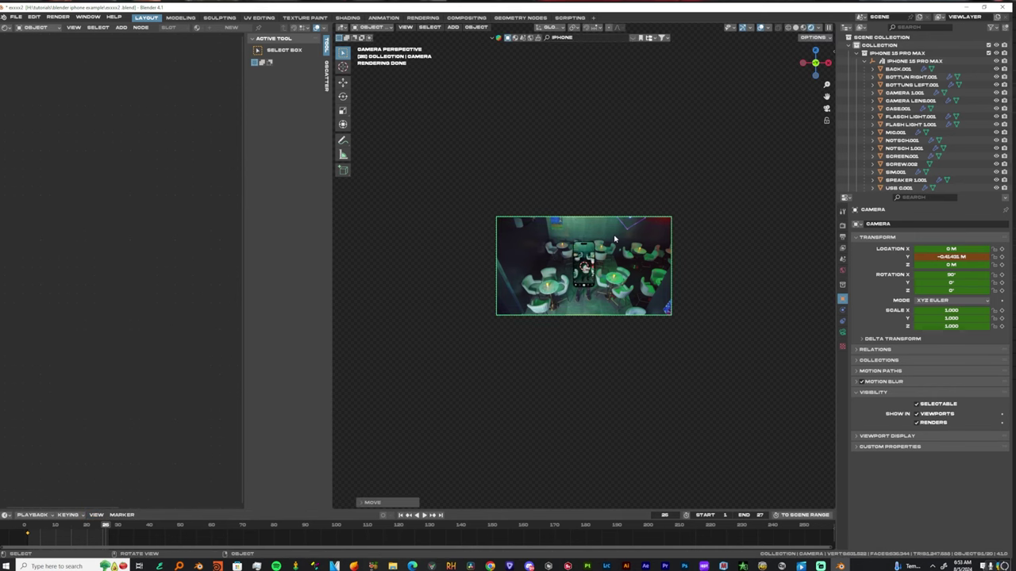
{"action": "left_click", "coordinate": [842, 332]}
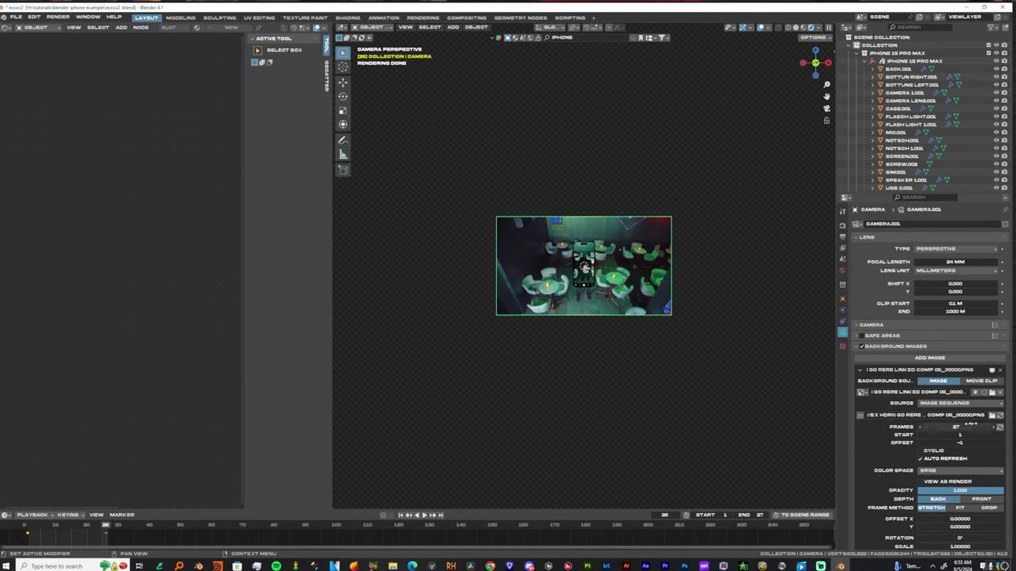
Enlarge the timeline area, switch the shader editor to the Graph Editor, and show the camera's curves normalized
{"action": "left_click_drag", "start_coordinate": [7, 511], "coordinate": [7, 357]}
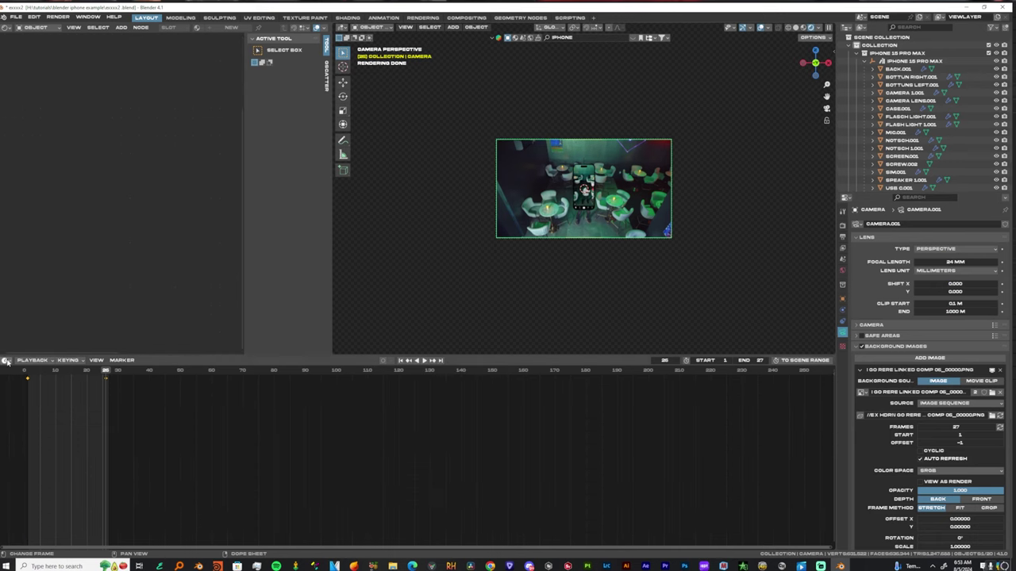
{"action": "left_click", "coordinate": [8, 28]}
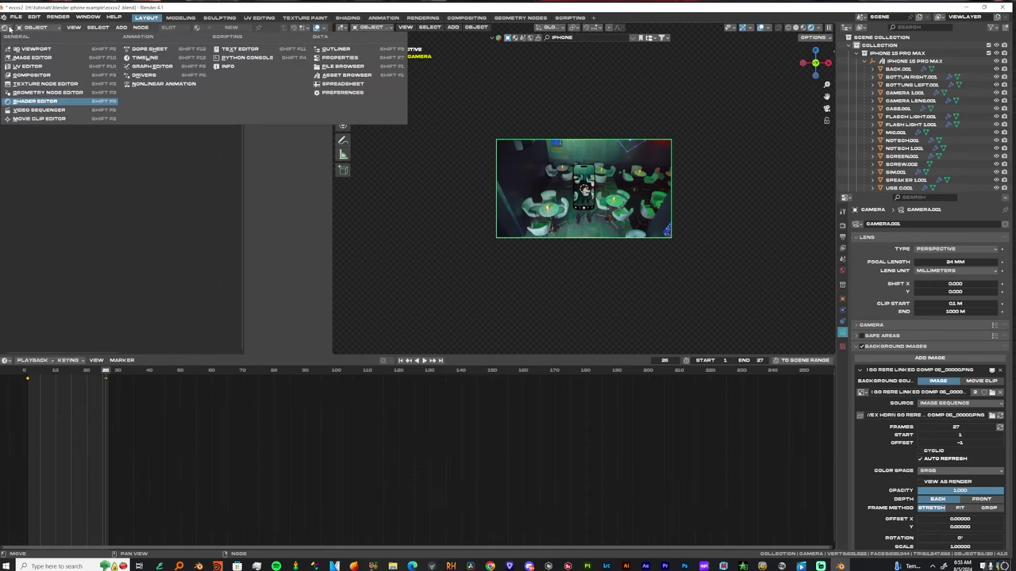
{"action": "left_click", "coordinate": [158, 67]}
{"action": "scroll", "coordinate": [162, 156], "scroll_direction": "down", "scroll_amount": 2}
{"action": "left_click", "coordinate": [181, 31]}
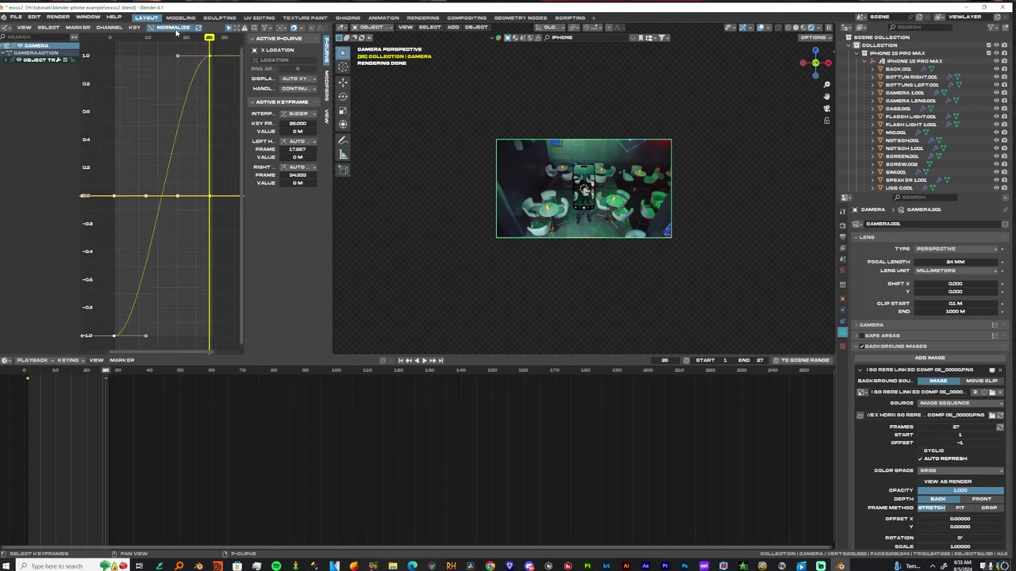
Pull the first keyframe's outgoing handle on the camera's Y location curve steeply upward for a fast start
{"action": "scroll", "coordinate": [160, 141], "scroll_direction": "down", "scroll_amount": 9}
{"action": "left_click", "coordinate": [148, 275]}
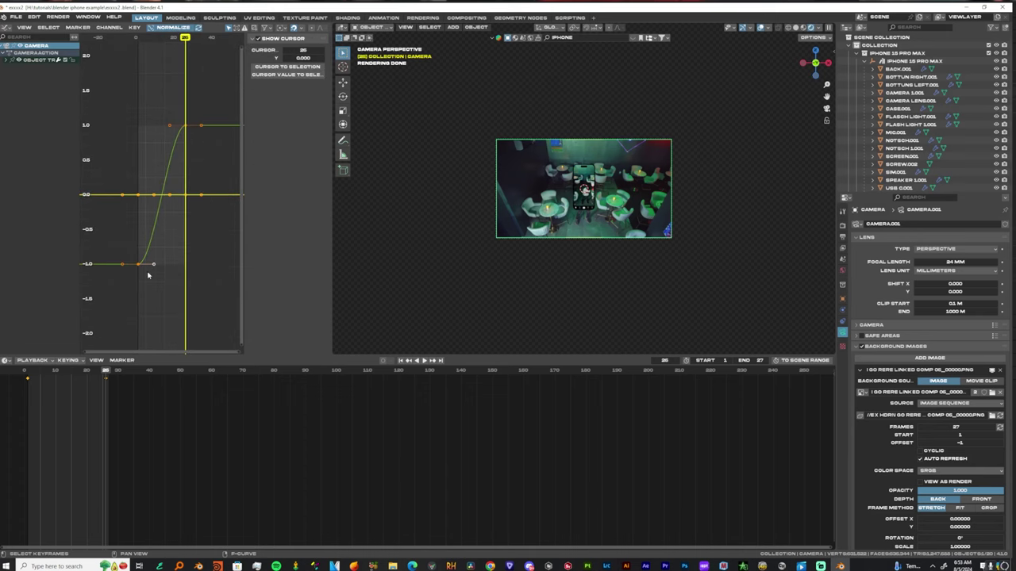
{"action": "scroll", "coordinate": [148, 275], "scroll_direction": "up", "scroll_amount": 3}
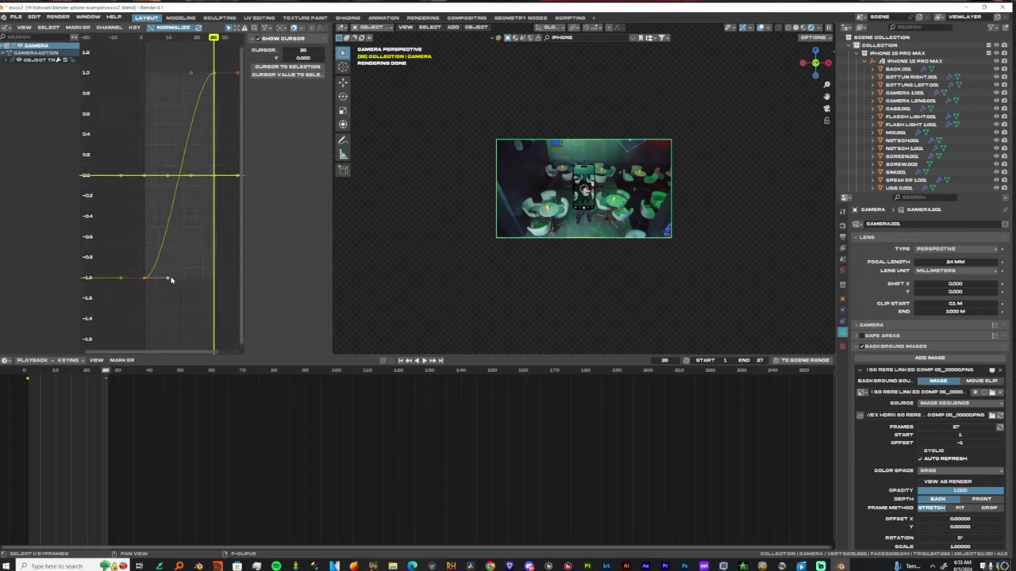
{"action": "left_click_drag", "start_coordinate": [169, 279], "coordinate": [151, 212]}
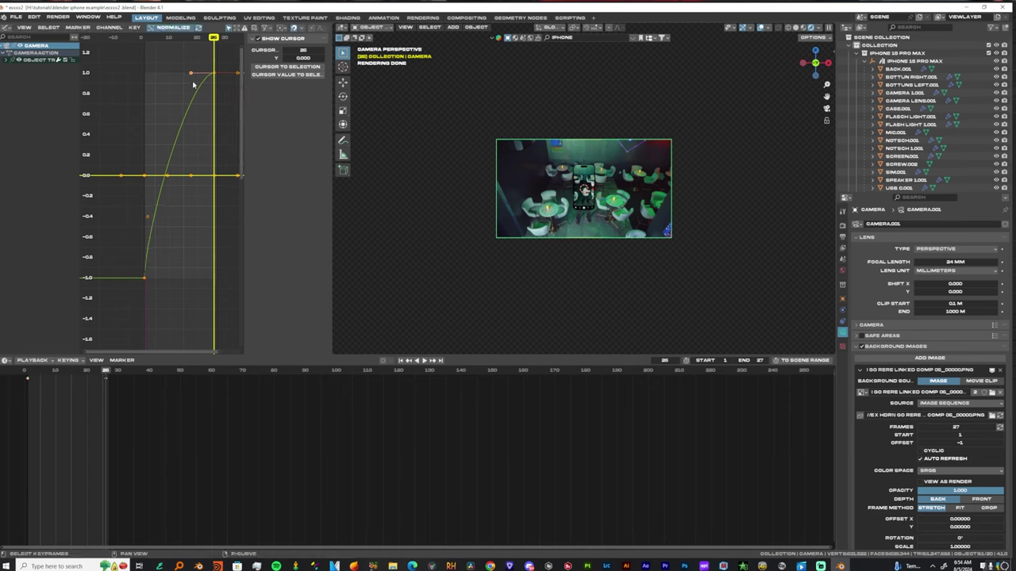
Stretch the last keyframe's incoming handle on the camera's Y location curve back toward the start for a long ease-out
{"action": "key", "text": "g"}
{"action": "left_click", "coordinate": [168, 99]}
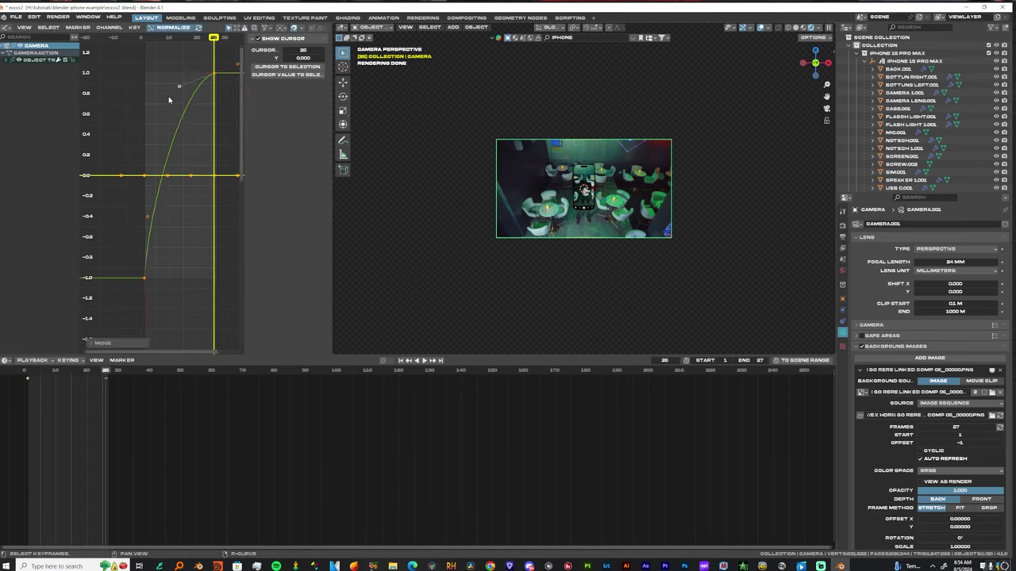
{"action": "key", "text": "g"}
{"action": "left_click_drag", "start_coordinate": [177, 99], "coordinate": [157, 70]}
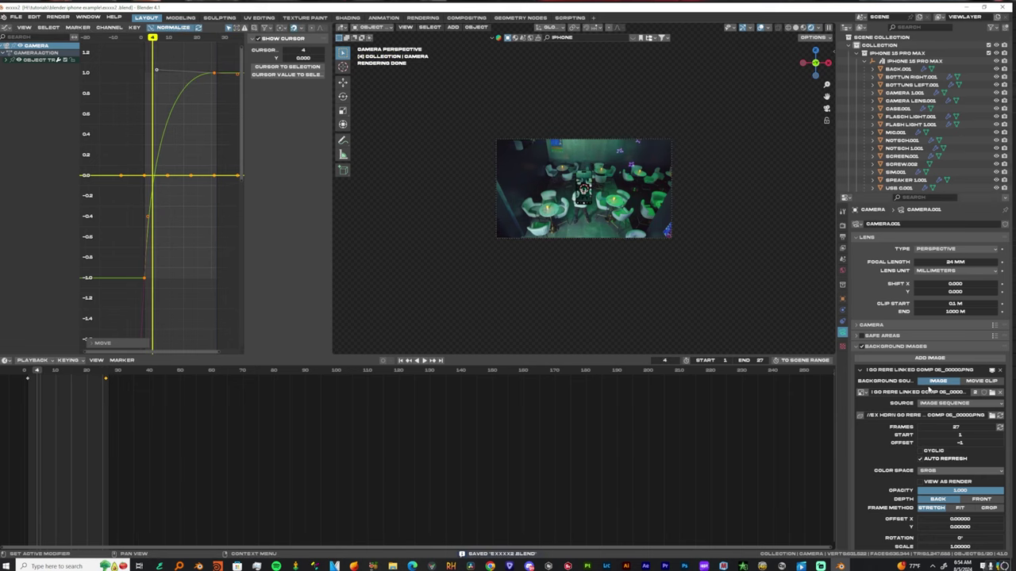
Turn off the camera's background images and play the push-in animation in the camera view to check it
{"action": "left_click", "coordinate": [859, 347]}
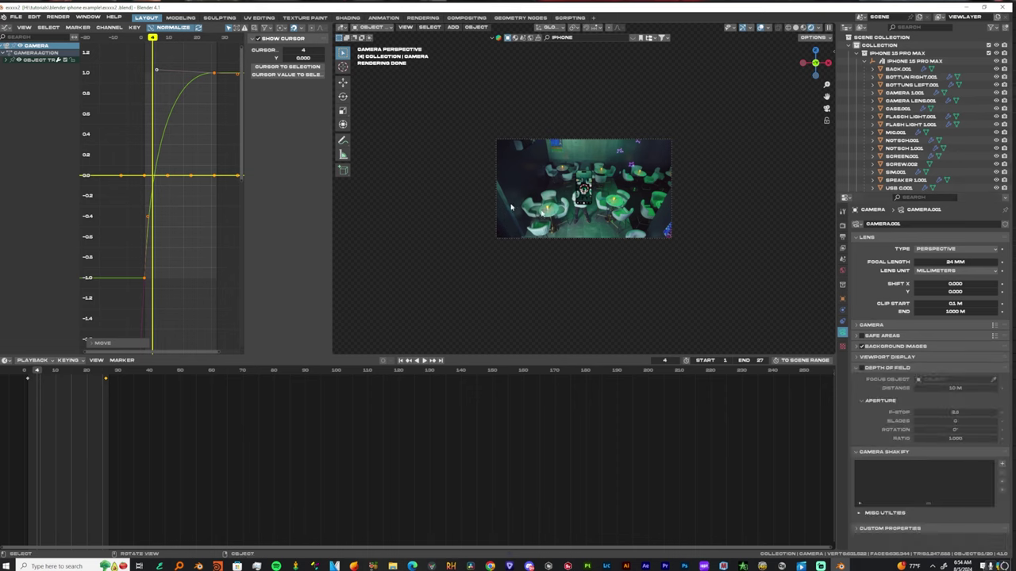
{"action": "left_click", "coordinate": [626, 242]}
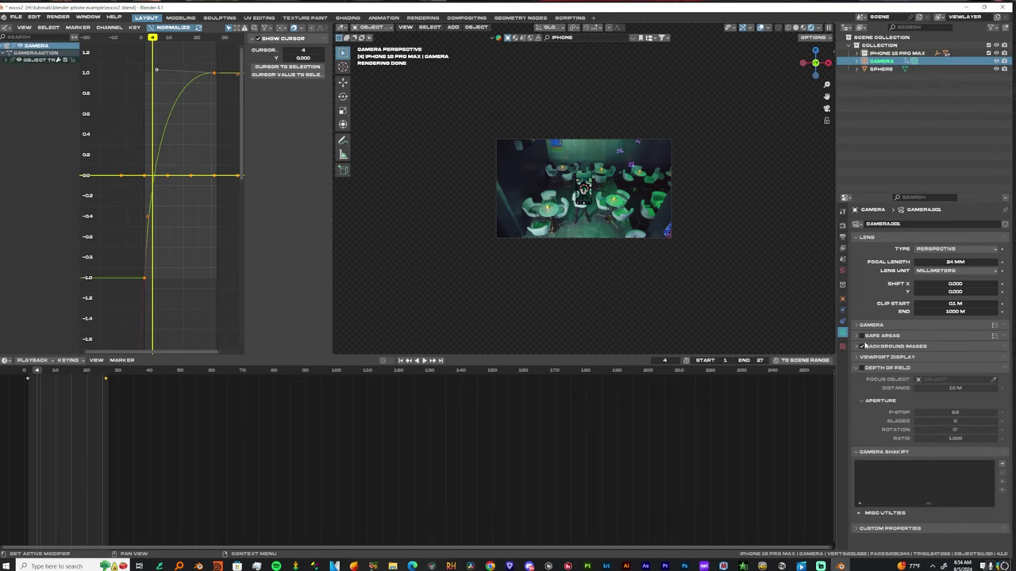
{"action": "left_click", "coordinate": [863, 348]}
{"action": "scroll", "coordinate": [558, 184], "scroll_direction": "up", "scroll_amount": 3}
{"action": "key", "text": "space"}
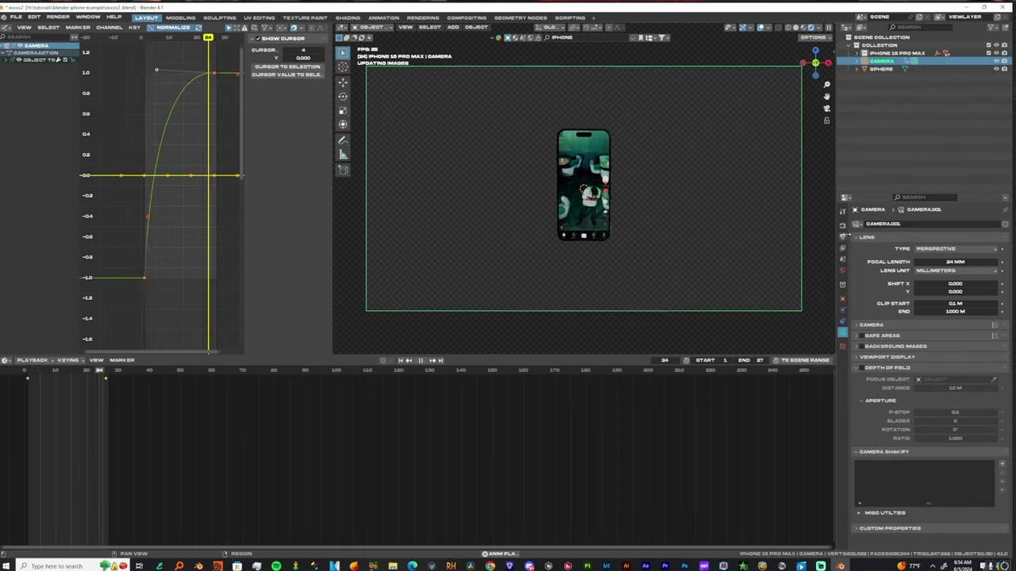
{"action": "key", "text": "Escape"}
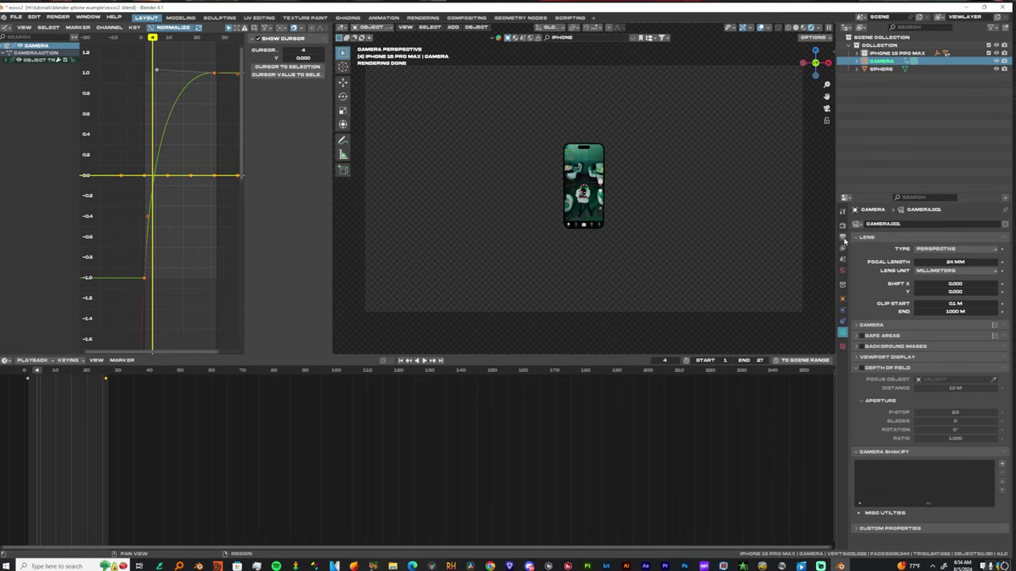
Set the render output path to the DONE folder inside the textures folder, with the file name temp
{"action": "left_click", "coordinate": [842, 238]}
{"action": "left_click", "coordinate": [948, 411]}
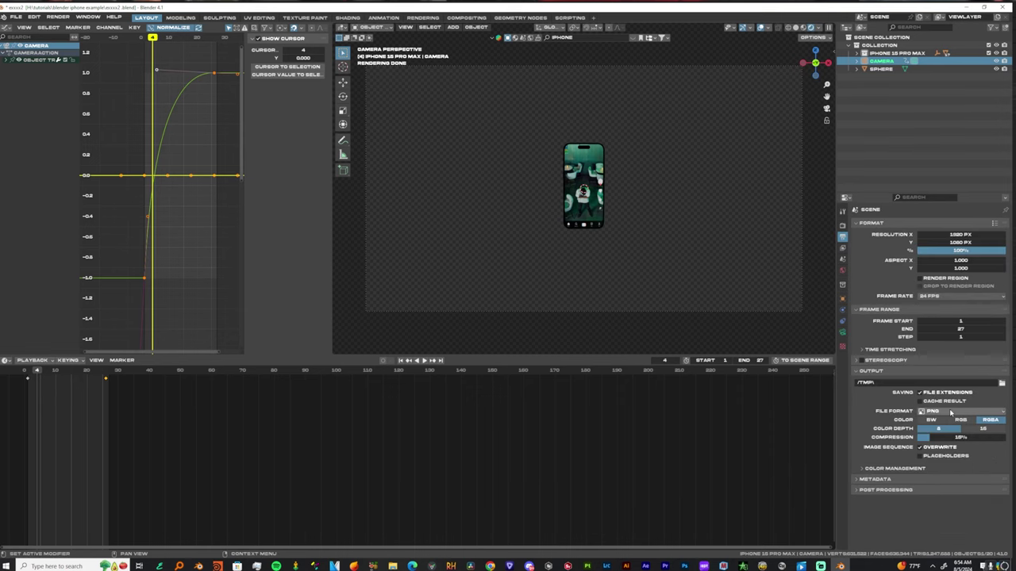
{"action": "left_click", "coordinate": [1001, 382]}
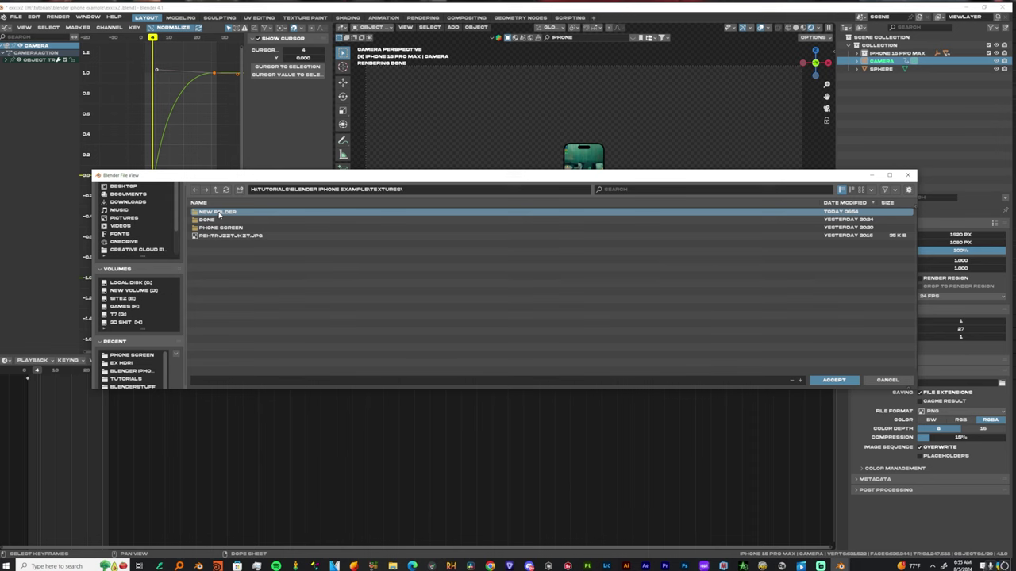
{"action": "double_click", "coordinate": [213, 220]}
{"action": "left_click", "coordinate": [456, 382]}
{"action": "type", "text": "temp"}
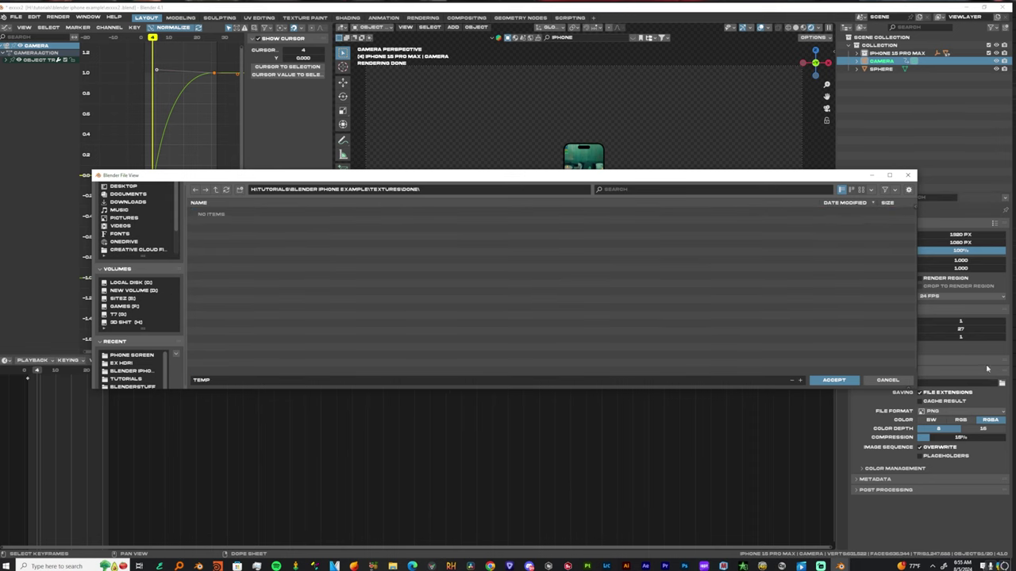
{"action": "left_click", "coordinate": [834, 380]}
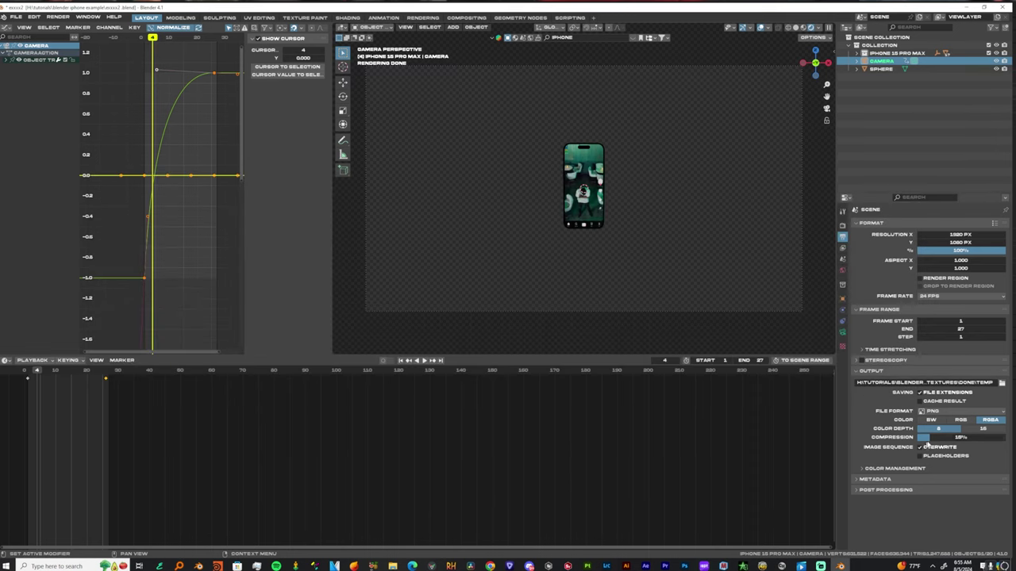
Set the PNG compression to 0% and enable Render Region
{"action": "left_click_drag", "start_coordinate": [932, 437], "coordinate": [905, 437]}
{"action": "left_click", "coordinate": [920, 277]}
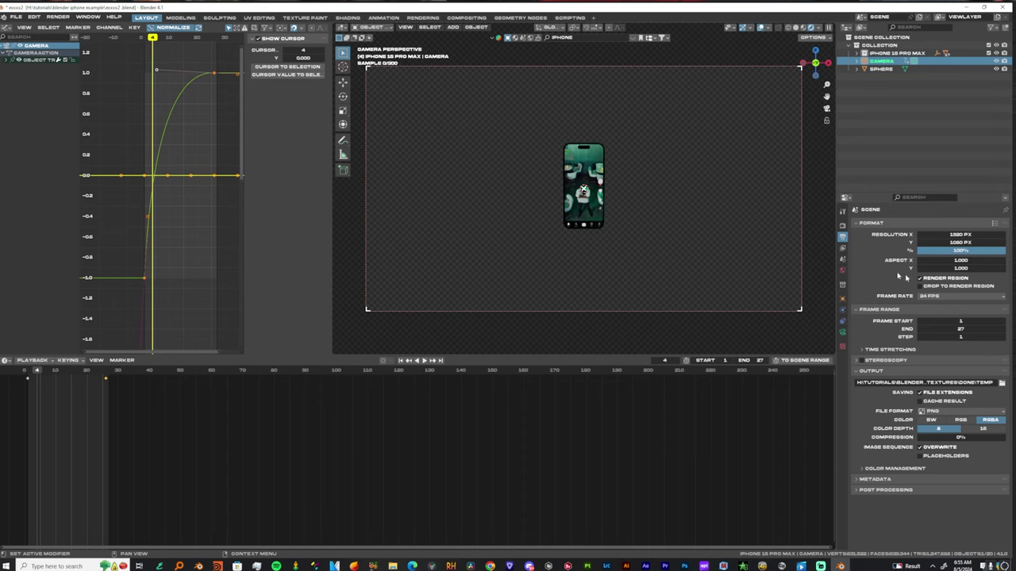
Expand the phone's collection, go to frame 1, and add a cube-shaped empty at the phone's location
{"action": "left_click", "coordinate": [862, 52]}
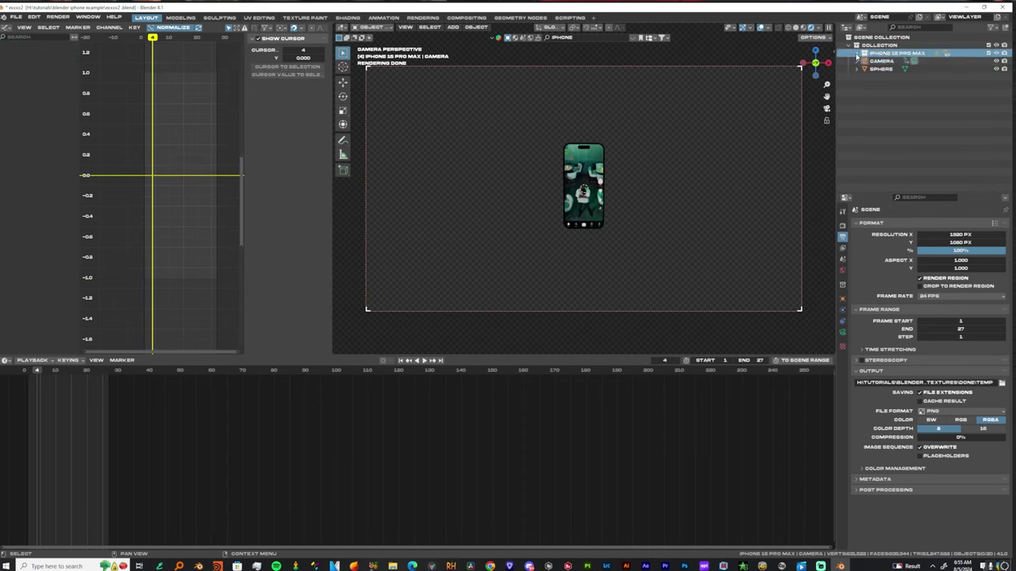
{"action": "left_click", "coordinate": [856, 54]}
{"action": "left_click_drag", "start_coordinate": [37, 370], "coordinate": [27, 371]}
{"action": "left_click", "coordinate": [904, 61]}
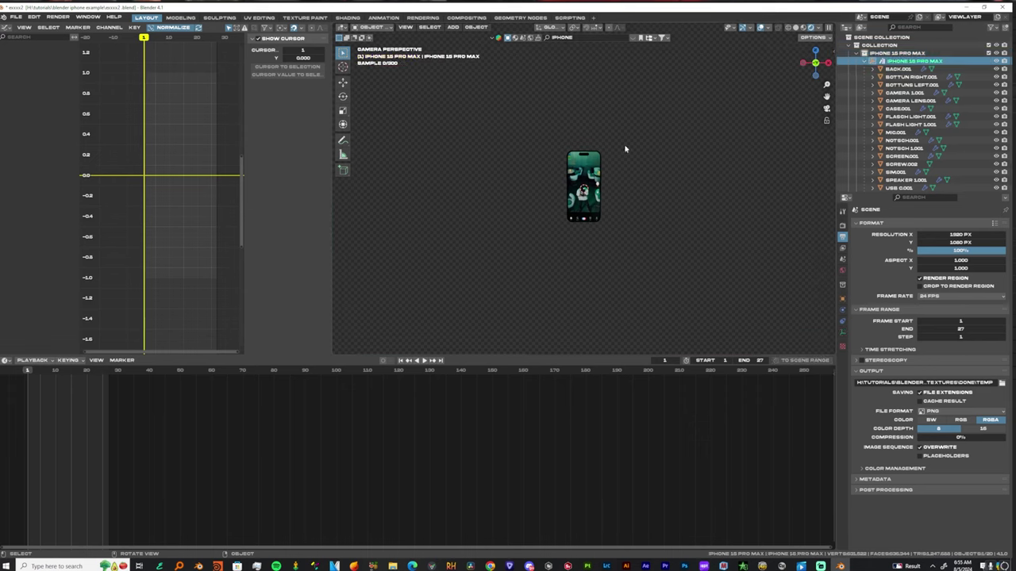
{"action": "middle_click_drag", "start_coordinate": [624, 148], "coordinate": [603, 184]}
{"action": "scroll", "coordinate": [589, 157], "scroll_direction": "down", "scroll_amount": 3}
{"action": "scroll", "coordinate": [658, 161], "scroll_direction": "up", "scroll_amount": 9}
{"action": "key", "text": "shift+a"}
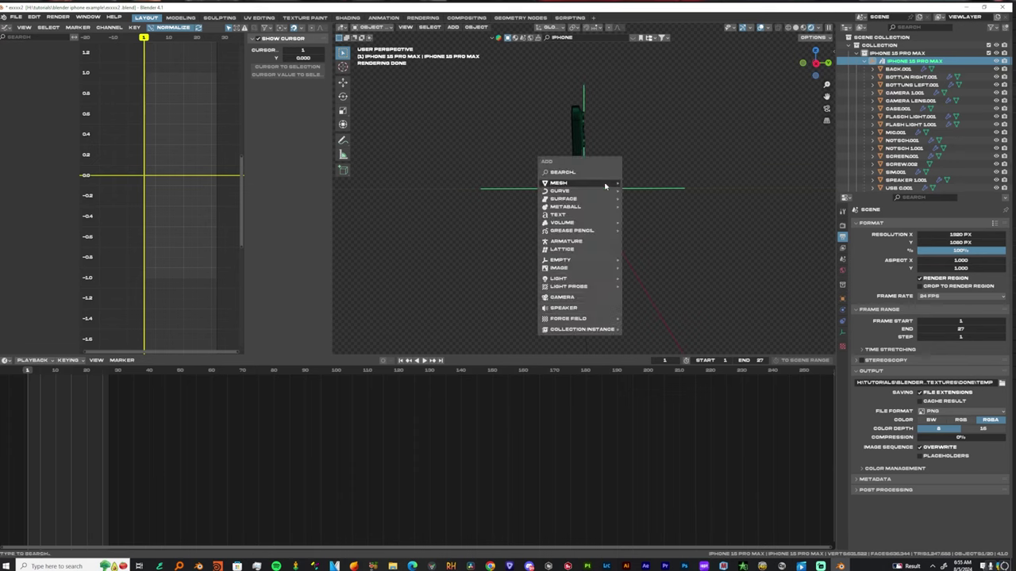
{"action": "mouse_move", "coordinate": [564, 260]}
{"action": "left_click", "coordinate": [641, 295]}
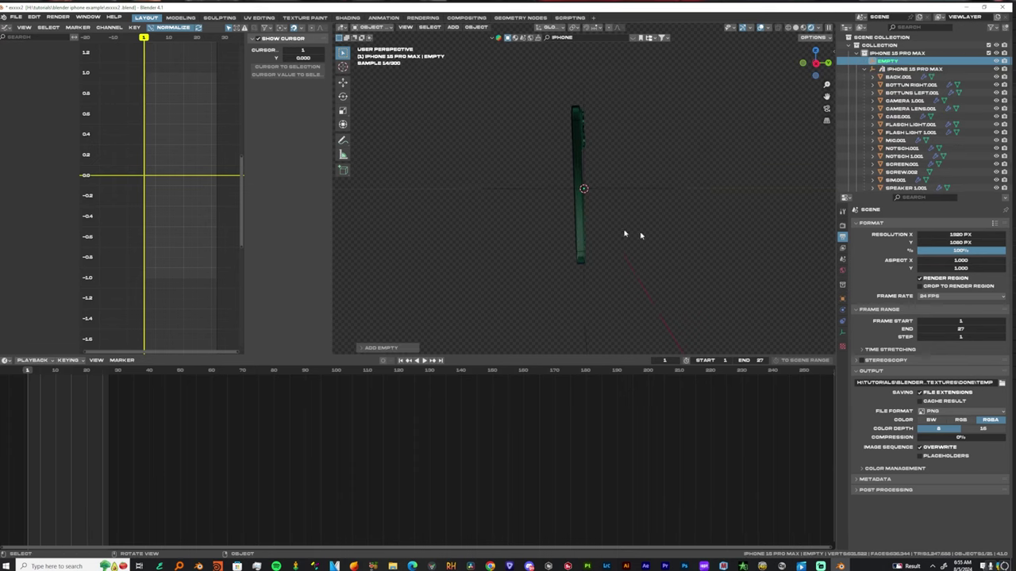
Scale the cube empty down to about 0.087 and shift it slightly along Y so it surrounds the phone
{"action": "key", "text": "s"}
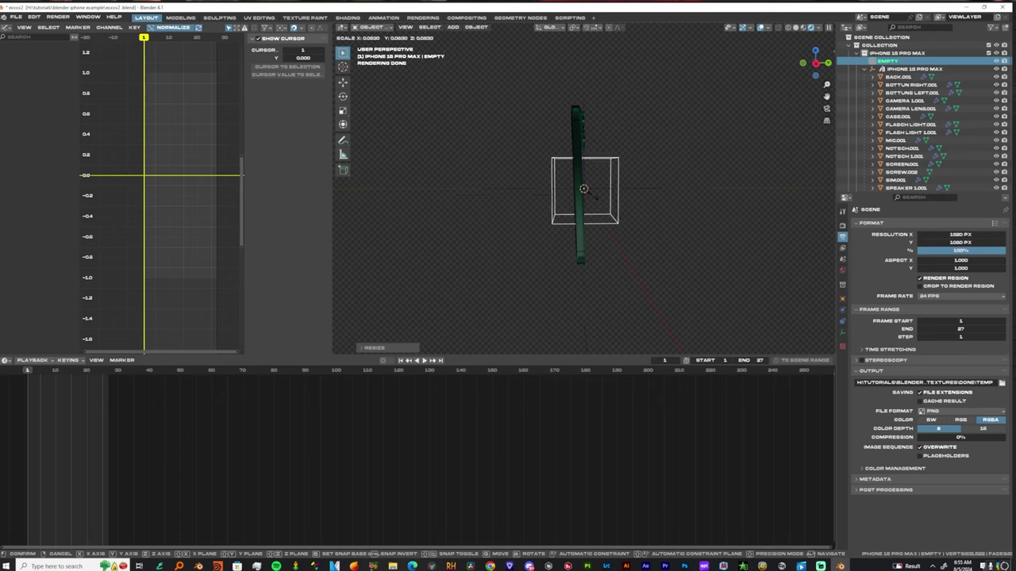
{"action": "left_click", "coordinate": [606, 212]}
{"action": "middle_click_drag", "start_coordinate": [608, 214], "coordinate": [689, 224]}
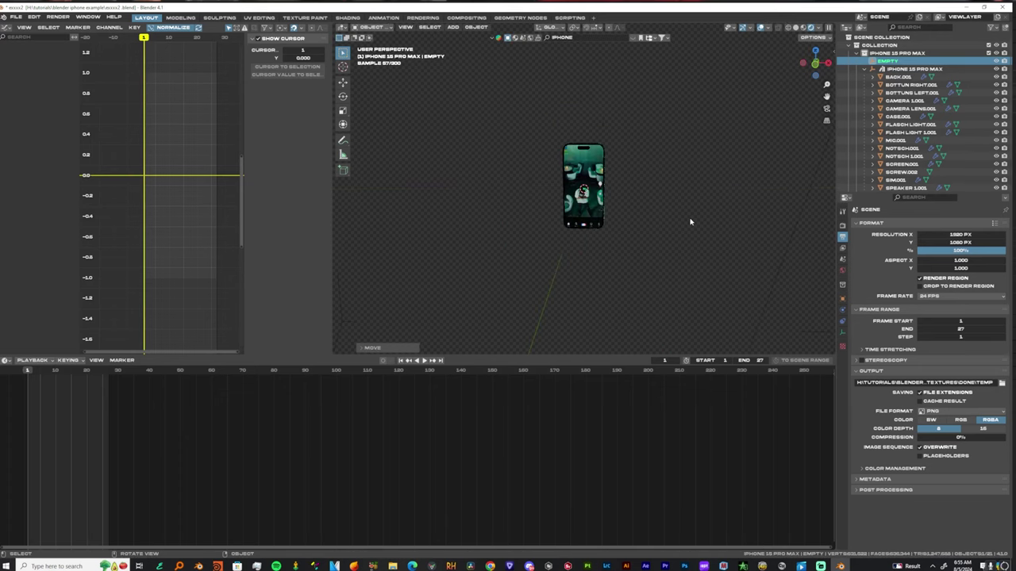
{"action": "middle_click_drag", "start_coordinate": [690, 222], "coordinate": [669, 223]}
{"action": "scroll", "coordinate": [669, 223], "scroll_direction": "up", "scroll_amount": 3}
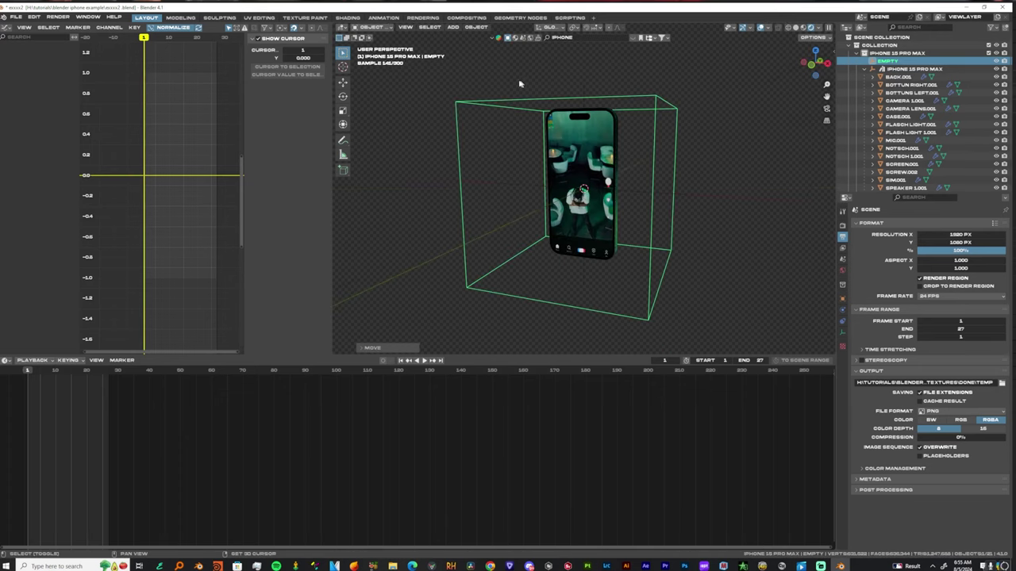
Select all phone parts, exclude the sphere and camera from the selection, and make the cube empty the active object
{"action": "left_click_drag", "start_coordinate": [496, 77], "coordinate": [757, 299], "text": "shift"}
{"action": "scroll", "coordinate": [588, 181], "scroll_direction": "down", "scroll_amount": 3}
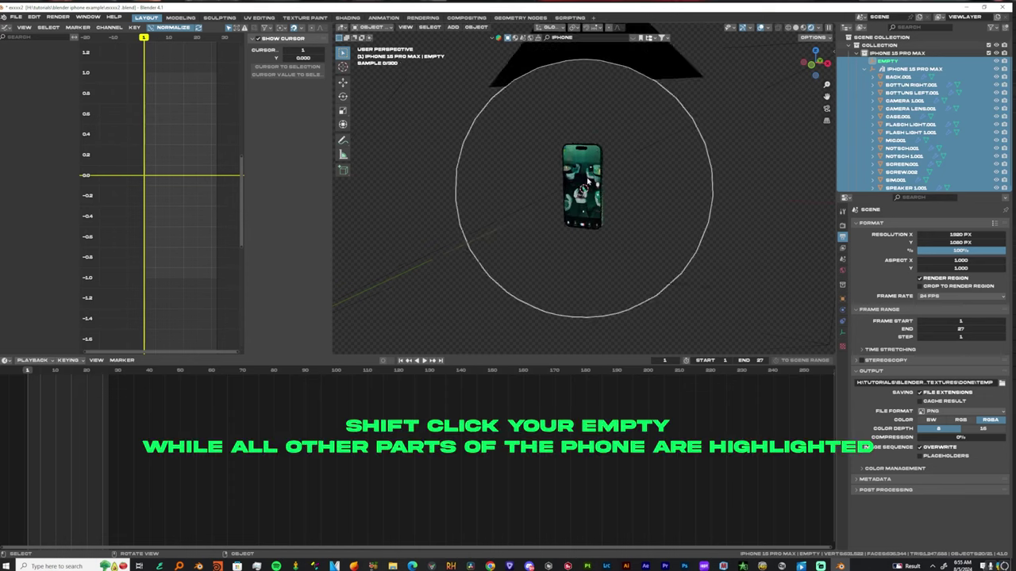
{"action": "scroll", "coordinate": [588, 182], "scroll_direction": "down", "scroll_amount": 3}
{"action": "left_click", "coordinate": [546, 153], "text": "shift"}
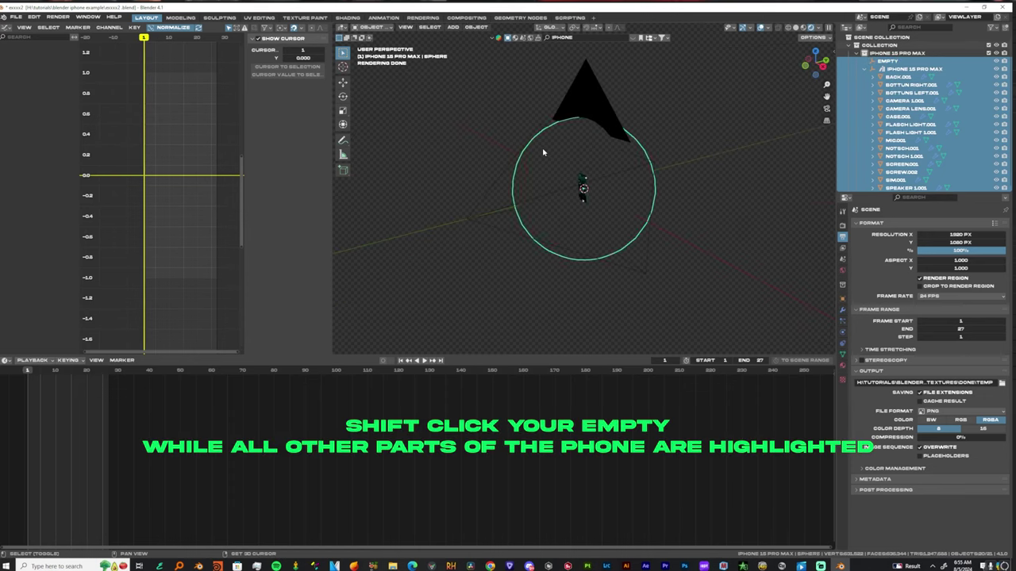
{"action": "left_click", "coordinate": [542, 153], "text": "shift"}
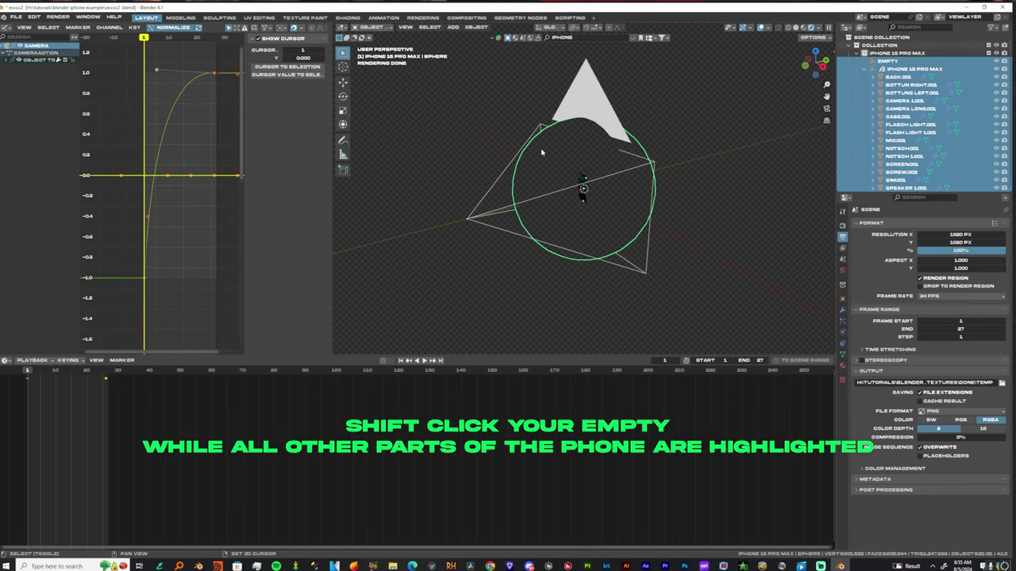
{"action": "left_click", "coordinate": [478, 208], "text": "shift"}
{"action": "left_click", "coordinate": [479, 208], "text": "shift"}
{"action": "scroll", "coordinate": [599, 204], "scroll_direction": "up", "scroll_amount": 9}
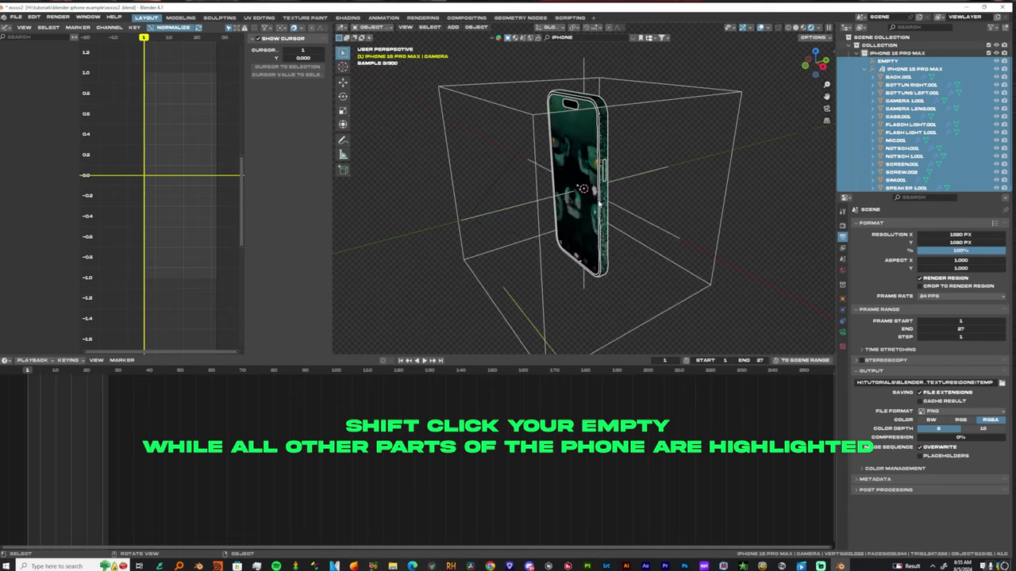
{"action": "left_click", "coordinate": [548, 117], "text": "shift"}
{"action": "middle_click_drag", "start_coordinate": [549, 116], "coordinate": [583, 162]}
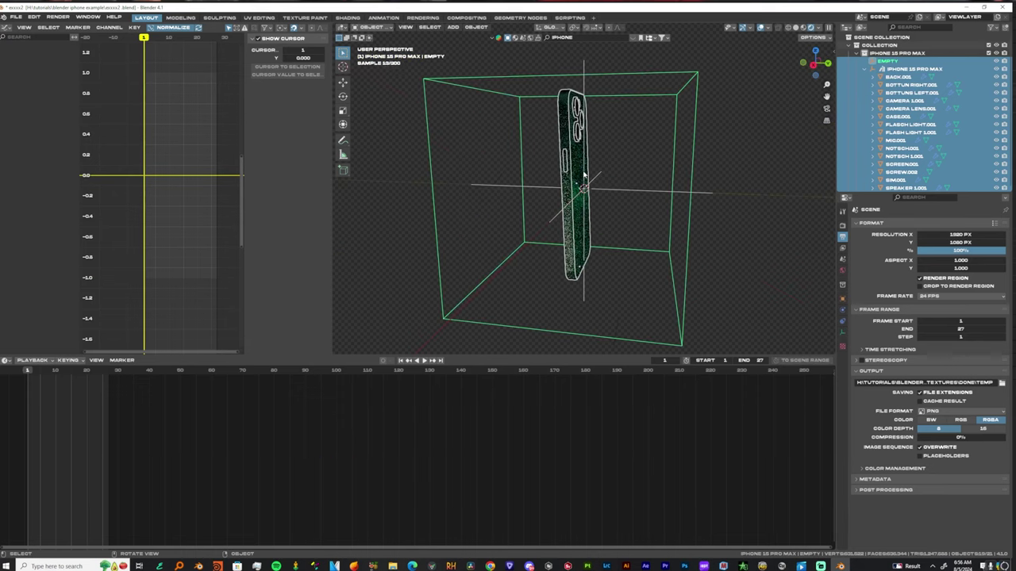
Parent the selected phone parts to the cube empty with Object (Keep Transform)
{"action": "key", "text": "ctrl+p"}
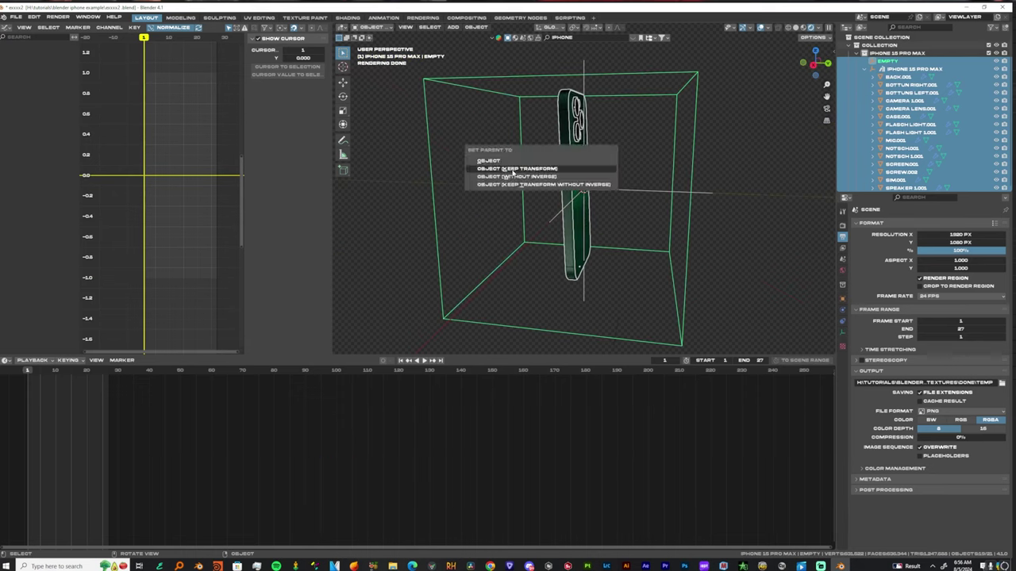
{"action": "left_click", "coordinate": [513, 171]}
{"action": "scroll", "coordinate": [633, 186], "scroll_direction": "up", "scroll_amount": 2}
Select the phone model's original axes empty and delete it, keeping the phone parts and the cube empty
{"action": "left_click", "coordinate": [634, 187]}
{"action": "middle_click_drag", "start_coordinate": [634, 187], "coordinate": [582, 170]}
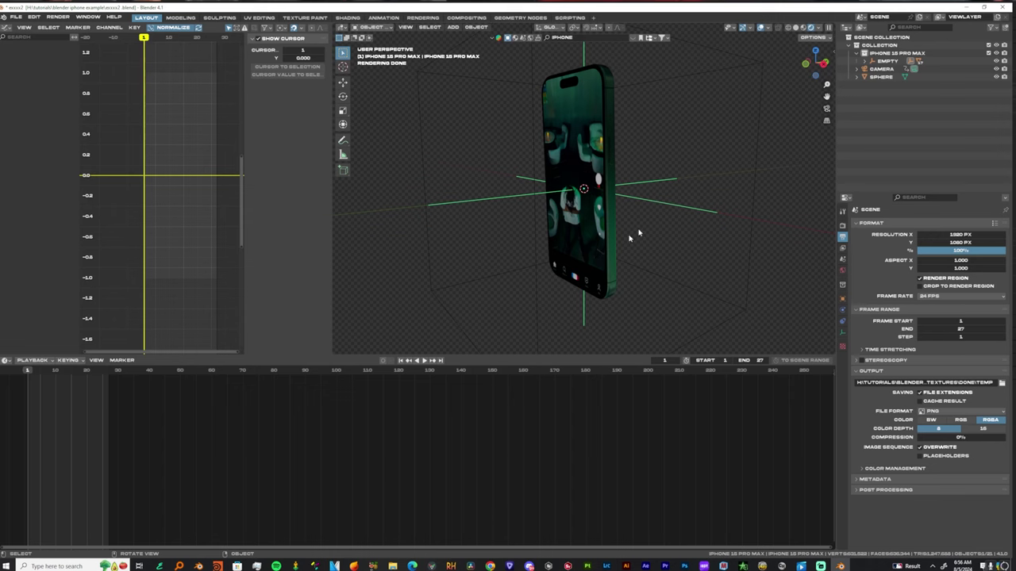
{"action": "middle_click_drag", "start_coordinate": [632, 233], "coordinate": [610, 130]}
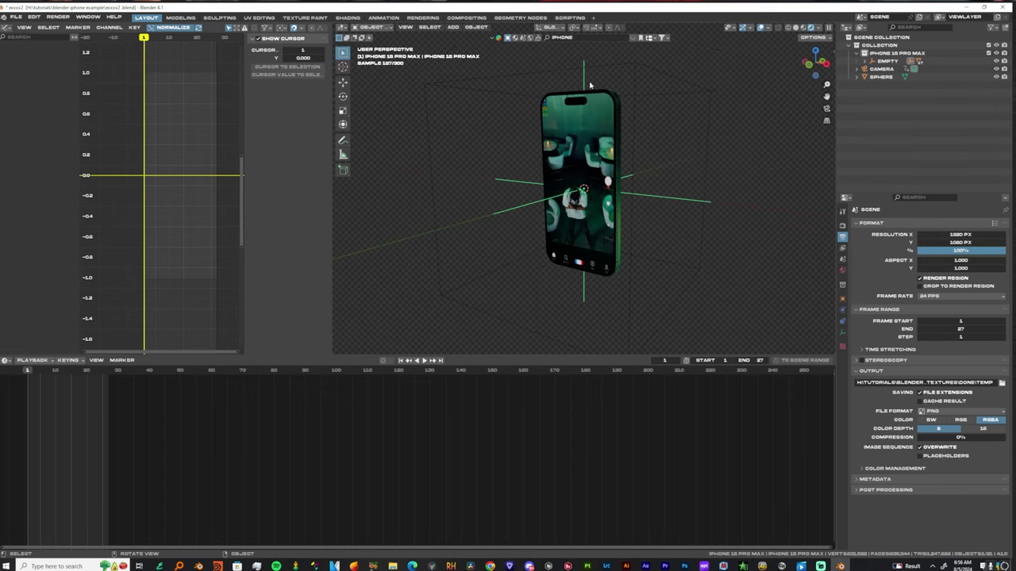
{"action": "middle_click_drag", "start_coordinate": [589, 84], "coordinate": [586, 80]}
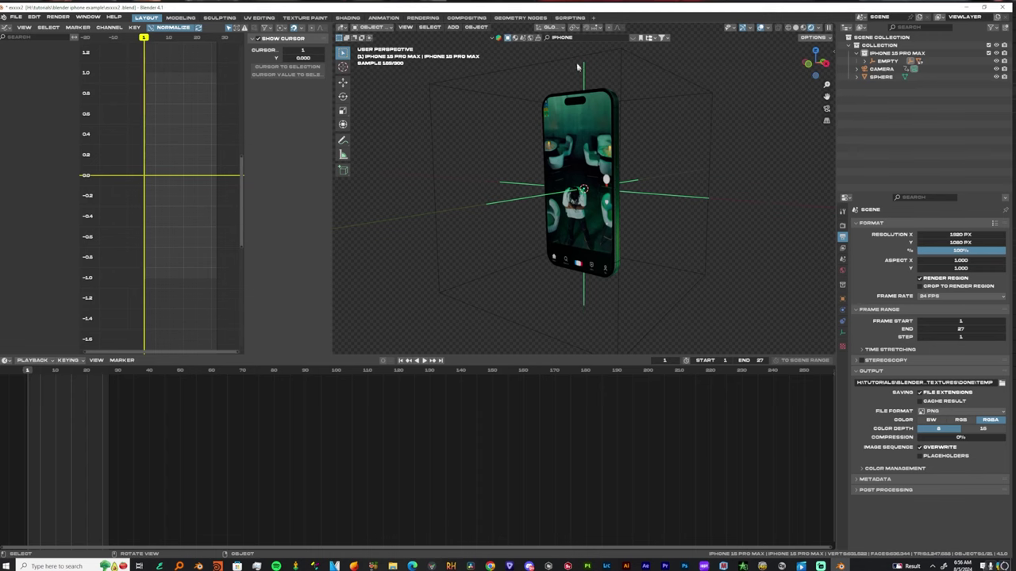
{"action": "key", "text": "Delete"}
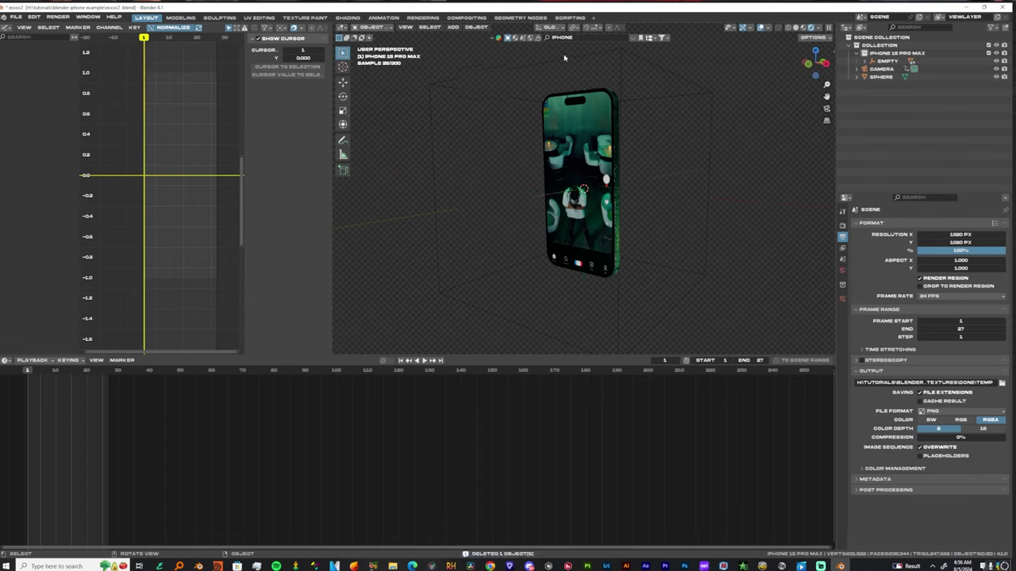
{"action": "key", "text": "ctrl+z"}
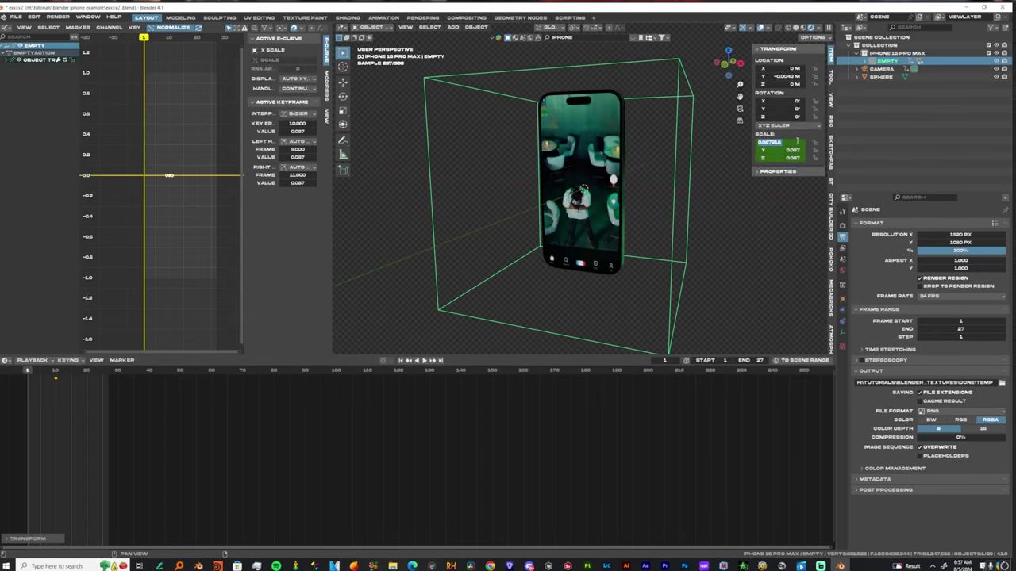
At frame 1, set the cube empty's X, Y and Z scale to 0, keyframe it, and play the animation
{"action": "key", "text": "s"}
{"action": "key", "text": "x"}
{"action": "key", "text": "0"}
{"action": "key", "text": "Return"}
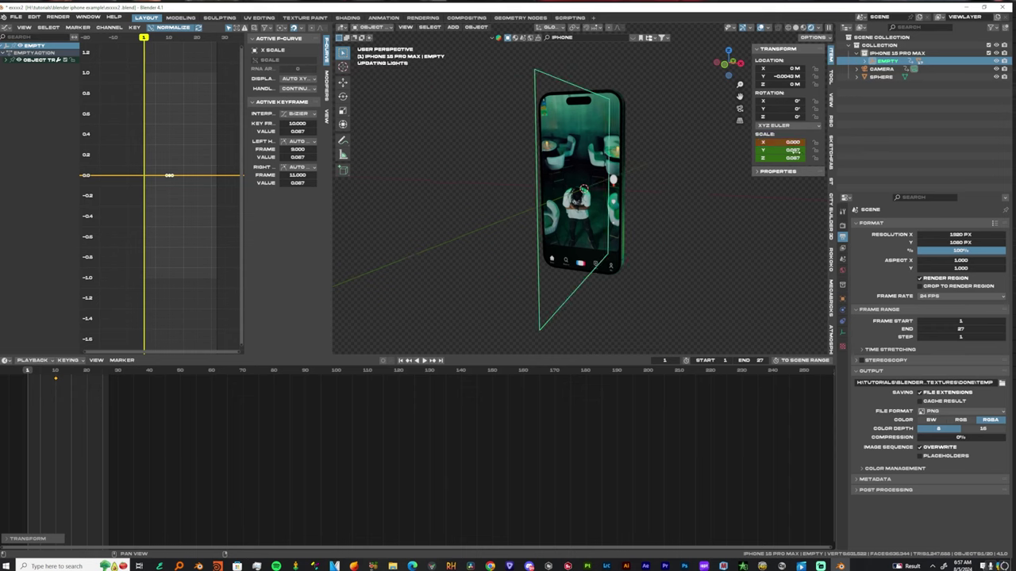
{"action": "key", "text": "Return"}
{"action": "left_click", "coordinate": [796, 159]}
{"action": "type", "text": "00"}
{"action": "key", "text": "Return"}
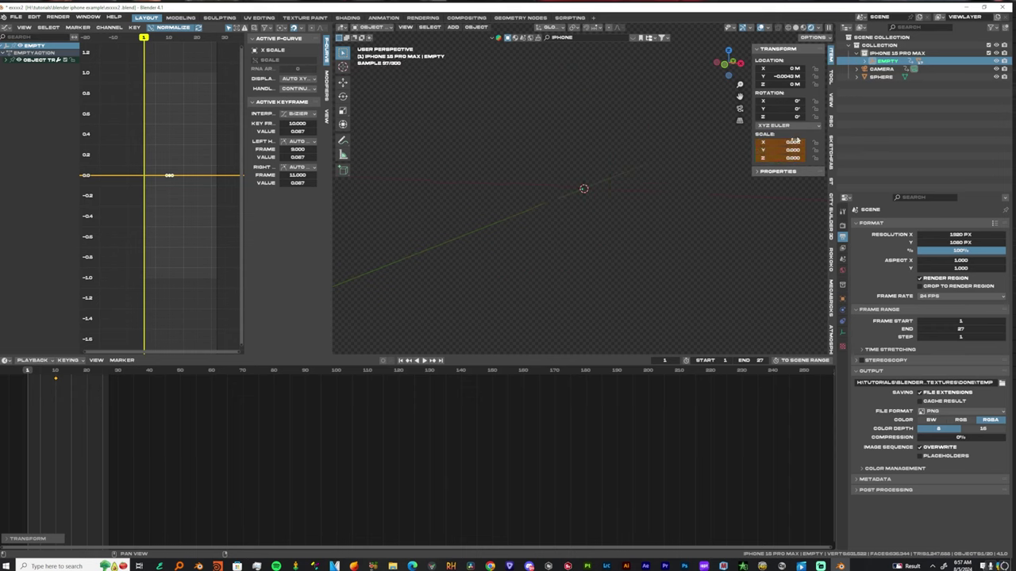
{"action": "key", "text": "i"}
{"action": "key", "text": "space"}
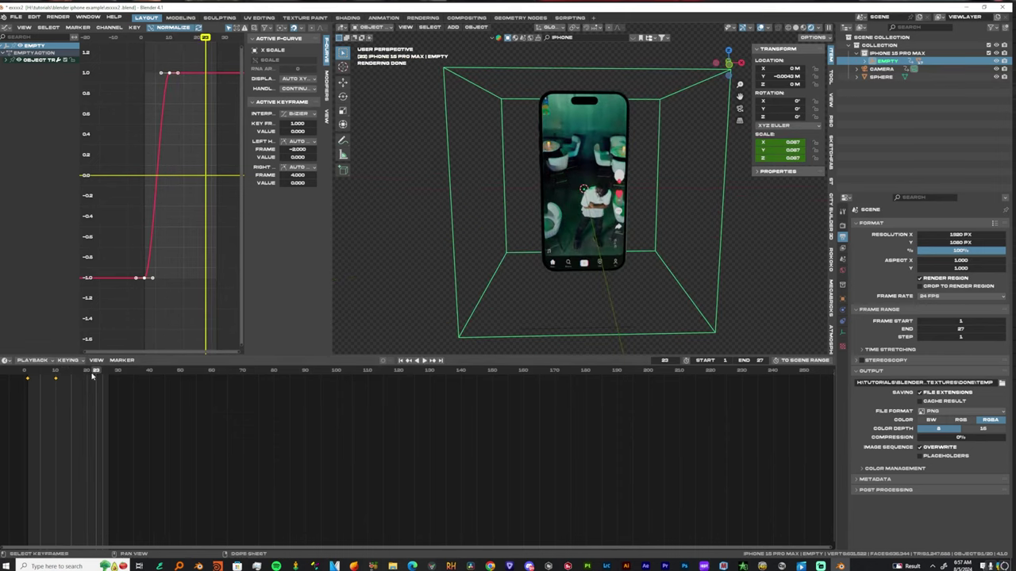
Go to frame 17 and insert keyframes on all axes of the cube empty's location
{"action": "left_click_drag", "start_coordinate": [92, 376], "coordinate": [78, 376]}
{"action": "right_click", "coordinate": [786, 150]}
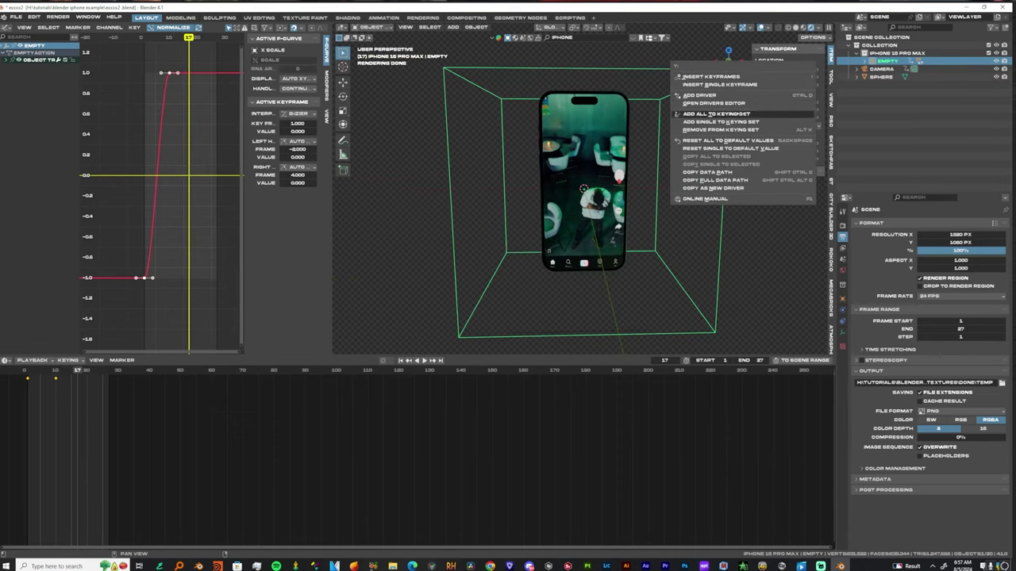
{"action": "right_click", "coordinate": [786, 69]}
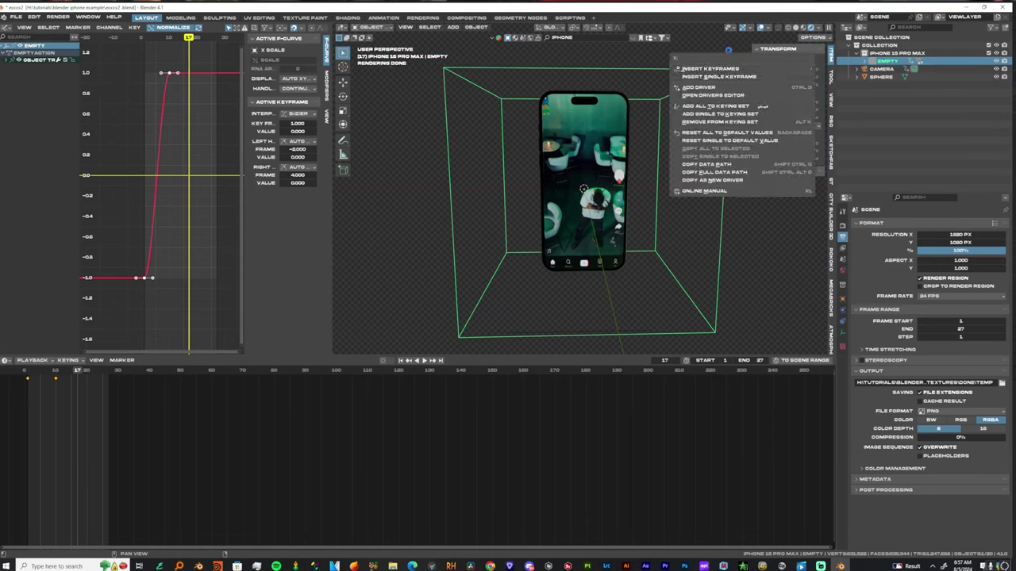
At frame 27, move the cube empty along X to about 0.46 m, outside the camera frame, and keyframe its location
{"action": "key", "text": "KP_0"}
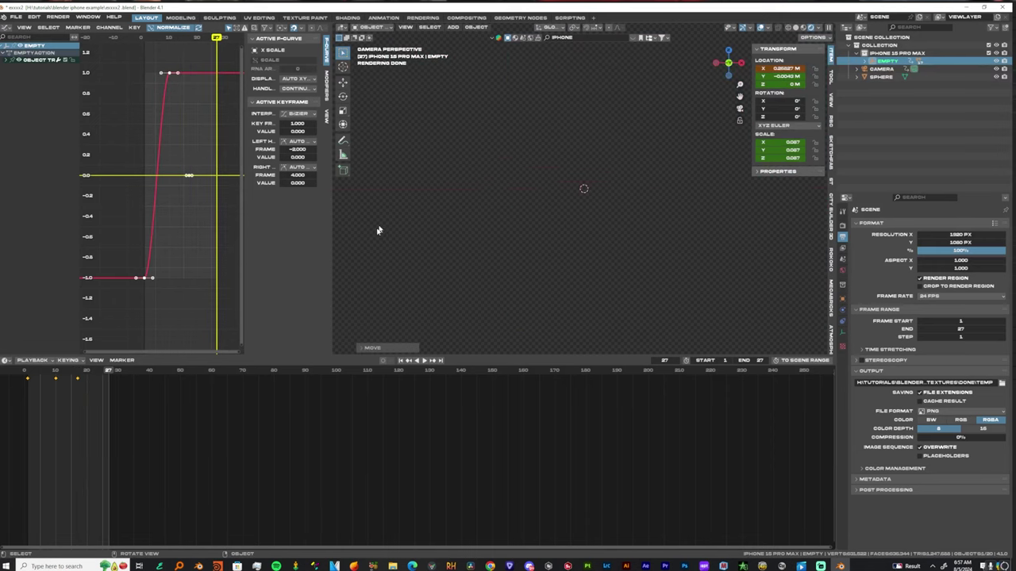
{"action": "scroll", "coordinate": [609, 252], "scroll_direction": "down", "scroll_amount": 2}
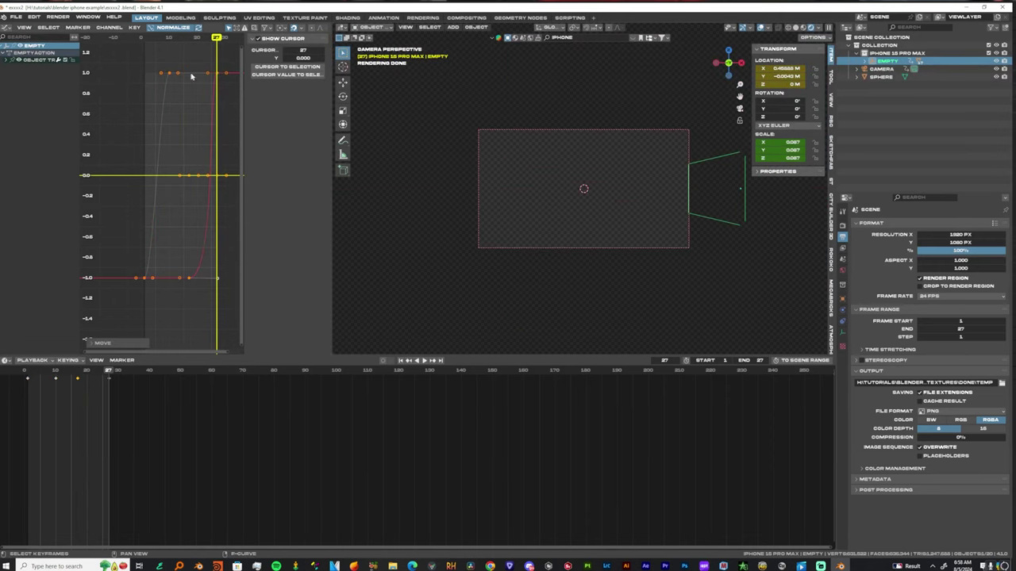
Reshape the cube empty's scale curves in the Graph Editor for a fast start and a long ease-out
{"action": "left_click", "coordinate": [191, 75]}
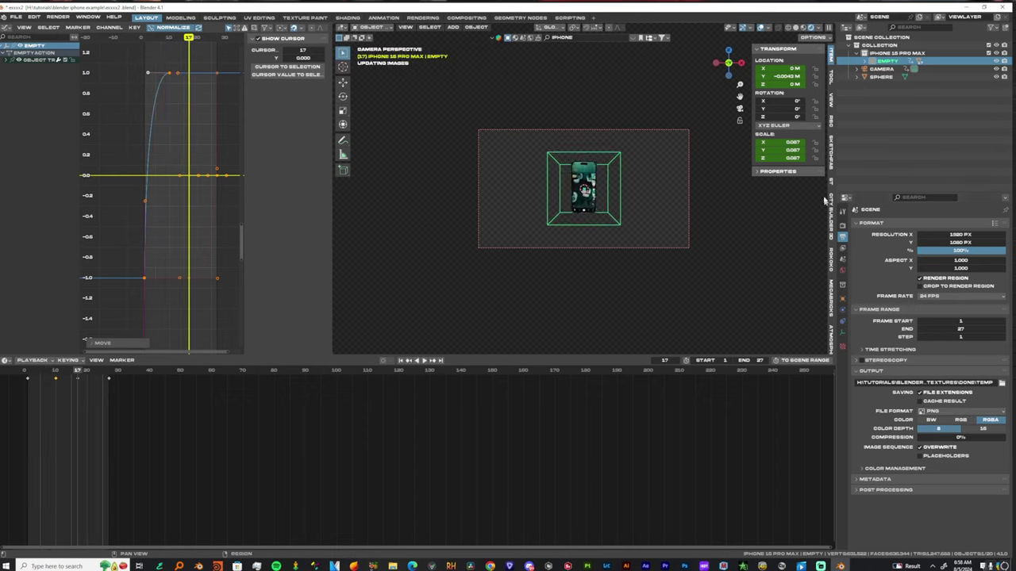
Set the Cycles render max samples to 50 and save the Blender file
{"action": "left_click", "coordinate": [842, 227]}
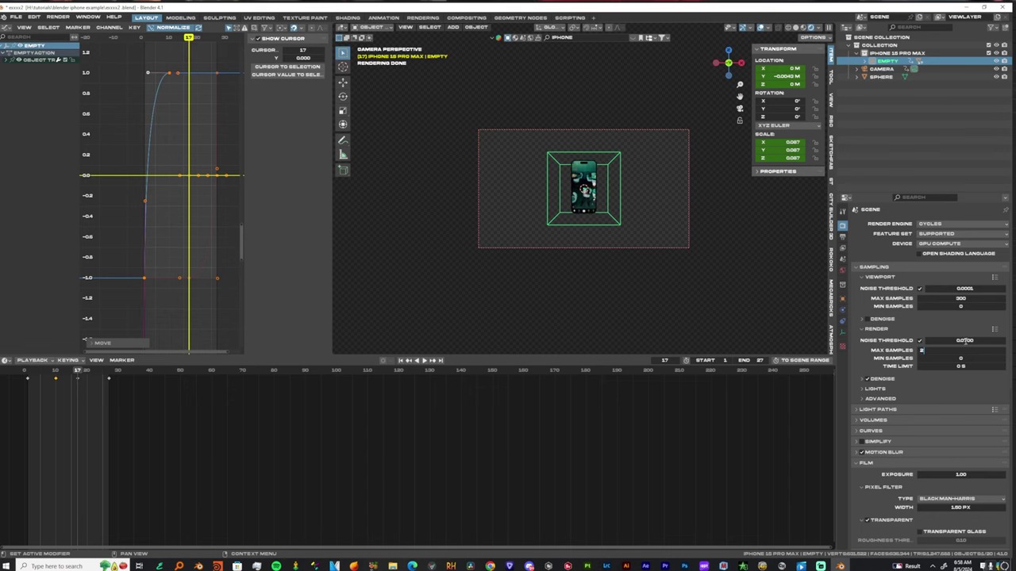
{"action": "left_click", "coordinate": [963, 334]}
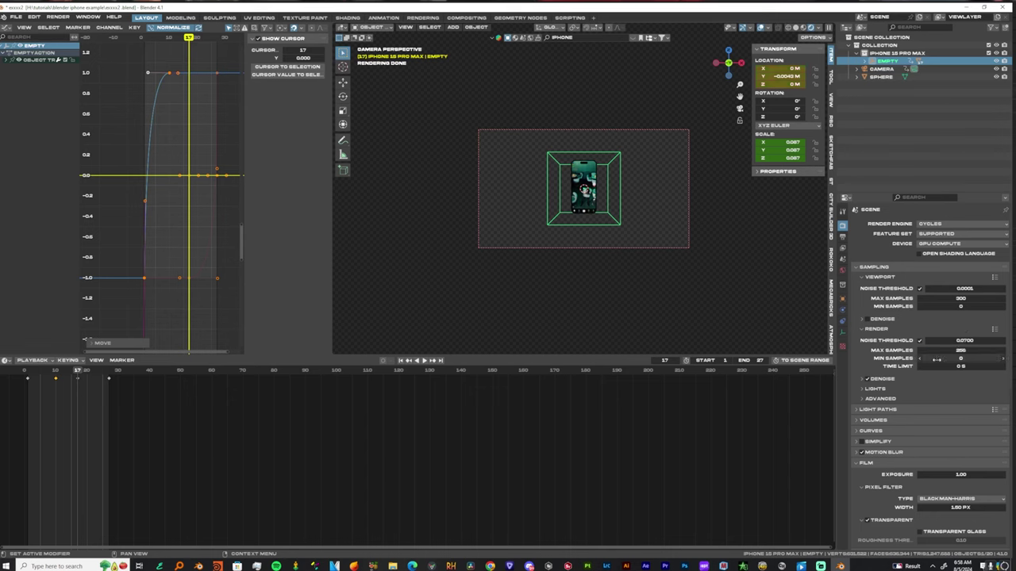
{"action": "left_click", "coordinate": [968, 347]}
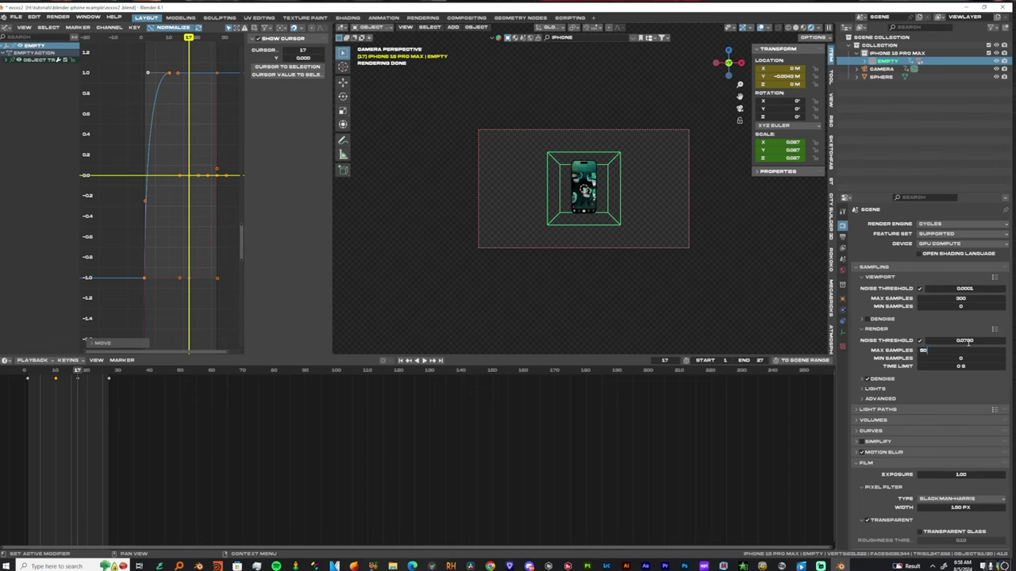
{"action": "type", "text": "50"}
{"action": "key", "text": "Return"}
{"action": "key", "text": "ctrl+s"}
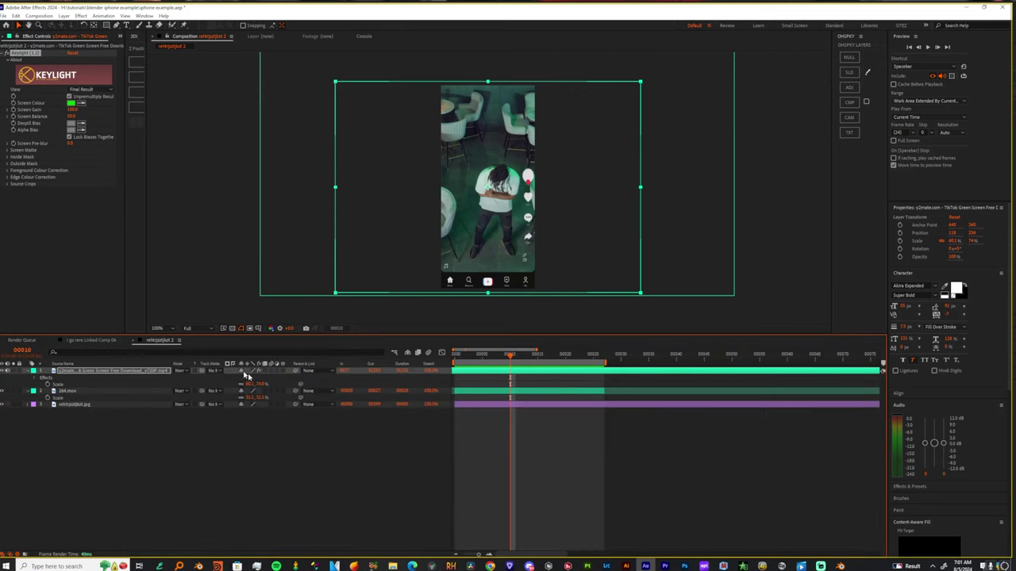
Switch to After Effects, go to frame 0 of the "I go rere Linked Comp 06" composition, and import the temp PNG sequence from the DONE folder
{"action": "left_click", "coordinate": [91, 339]}
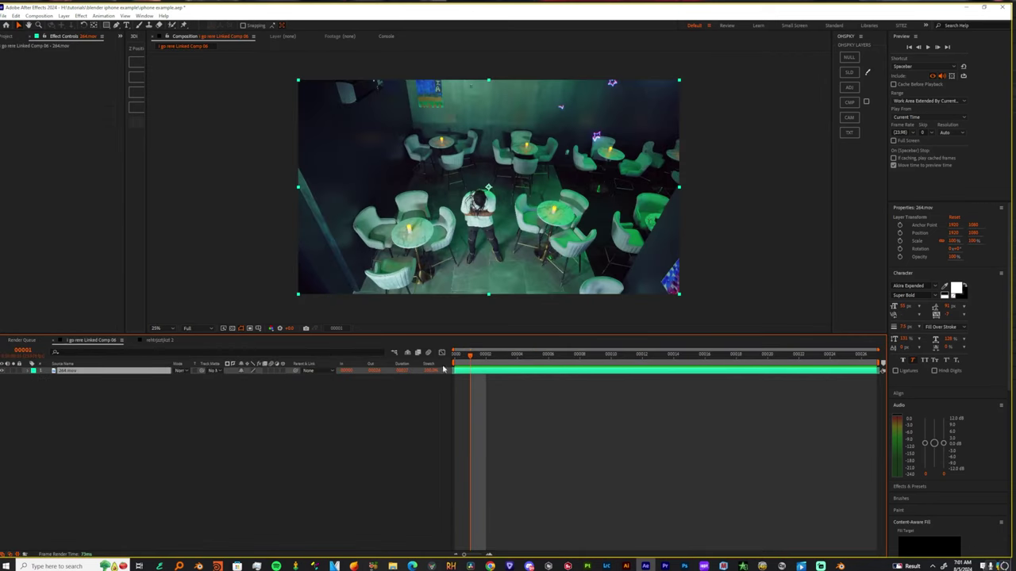
{"action": "left_click_drag", "start_coordinate": [478, 357], "coordinate": [1, 223]}
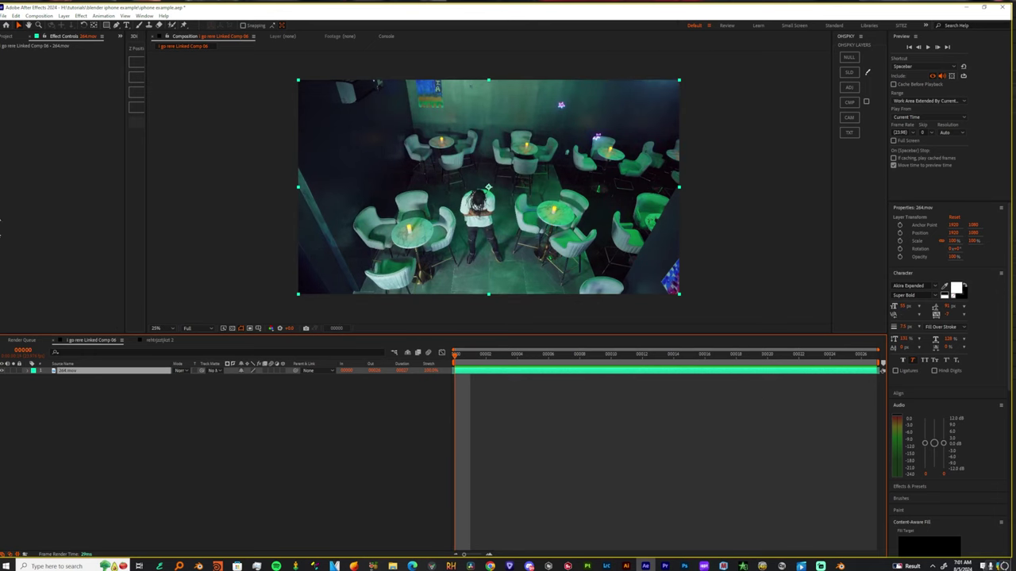
{"action": "left_click", "coordinate": [4, 15]}
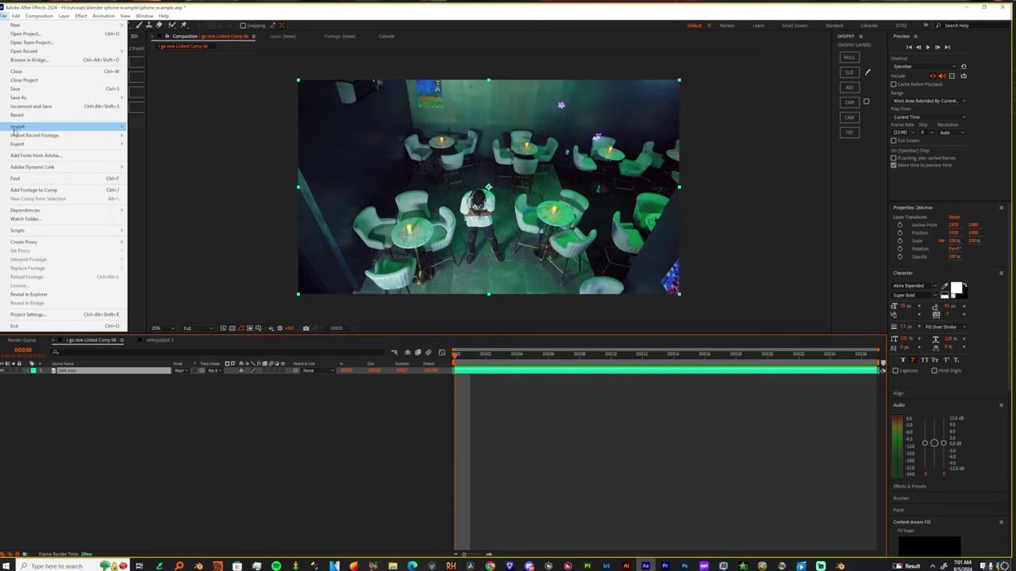
{"action": "mouse_move", "coordinate": [63, 127]}
{"action": "left_click", "coordinate": [163, 127]}
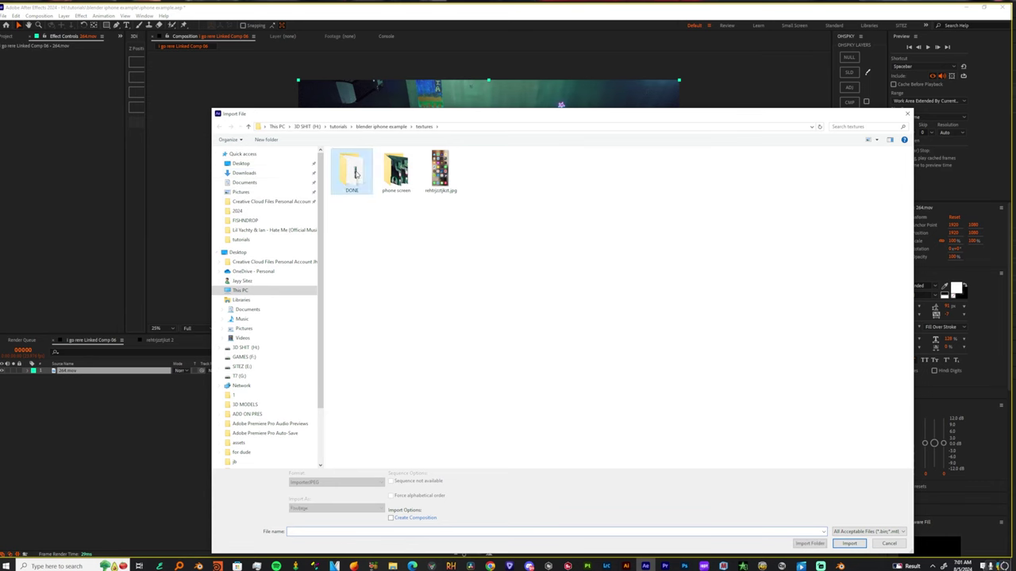
{"action": "double_click", "coordinate": [352, 169]}
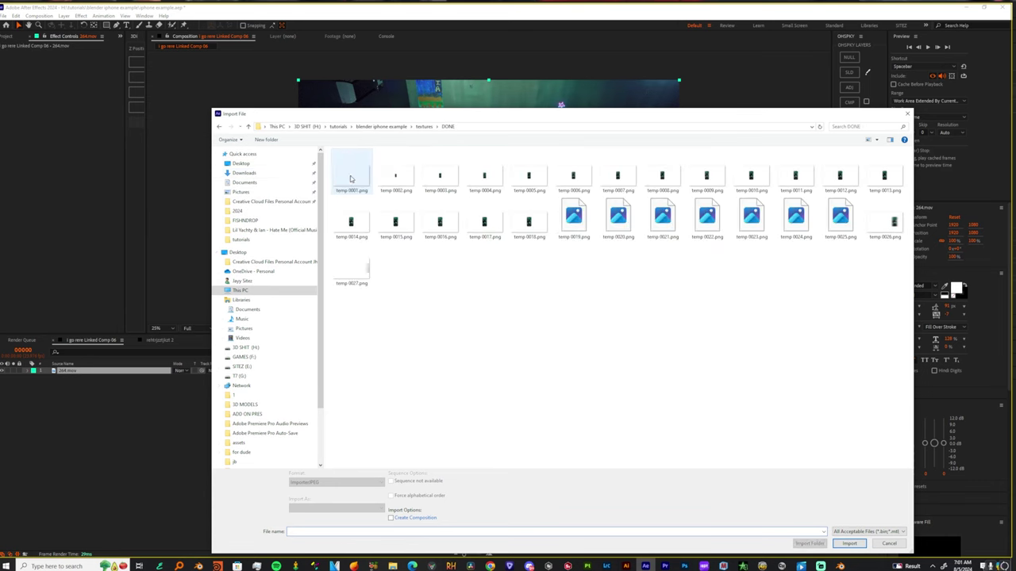
{"action": "left_click", "coordinate": [849, 538]}
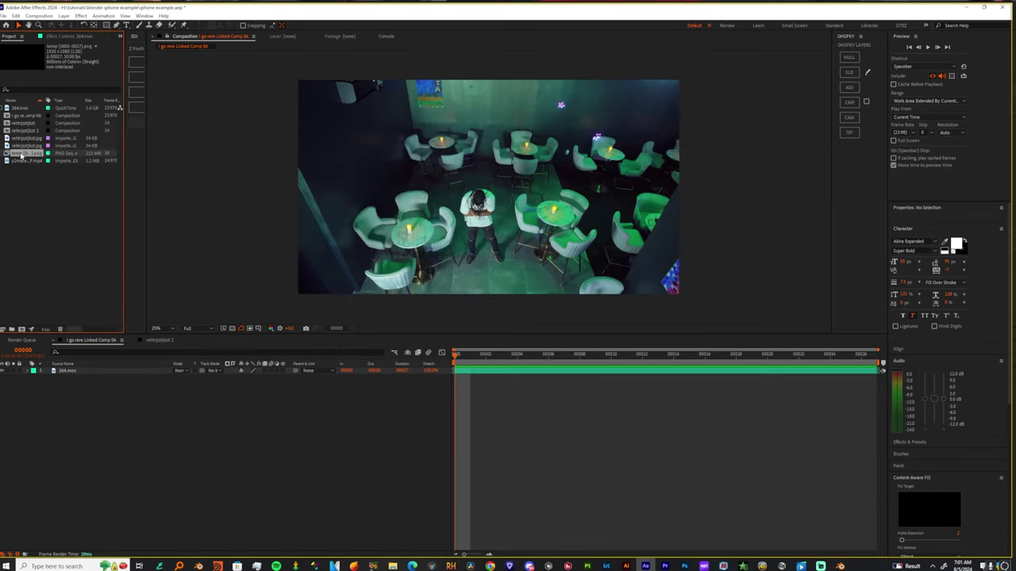
Interpret the imported temp PNG sequence at 24 frames per second
{"action": "mouse_move", "coordinate": [22, 155]}
{"action": "left_mouse_down"}
{"action": "mouse_move", "coordinate": [519, 355]}
{"action": "mouse_move", "coordinate": [486, 374]}
{"action": "mouse_move", "coordinate": [25, 155]}
{"action": "left_mouse_up"}
{"action": "right_click", "coordinate": [24, 154]}
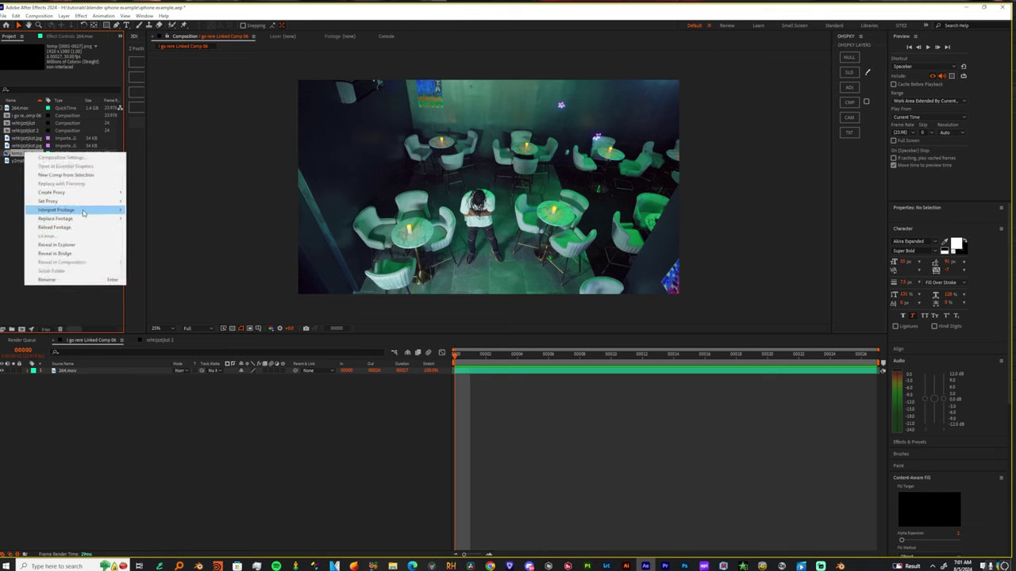
{"action": "mouse_move", "coordinate": [76, 210]}
{"action": "left_click", "coordinate": [160, 209]}
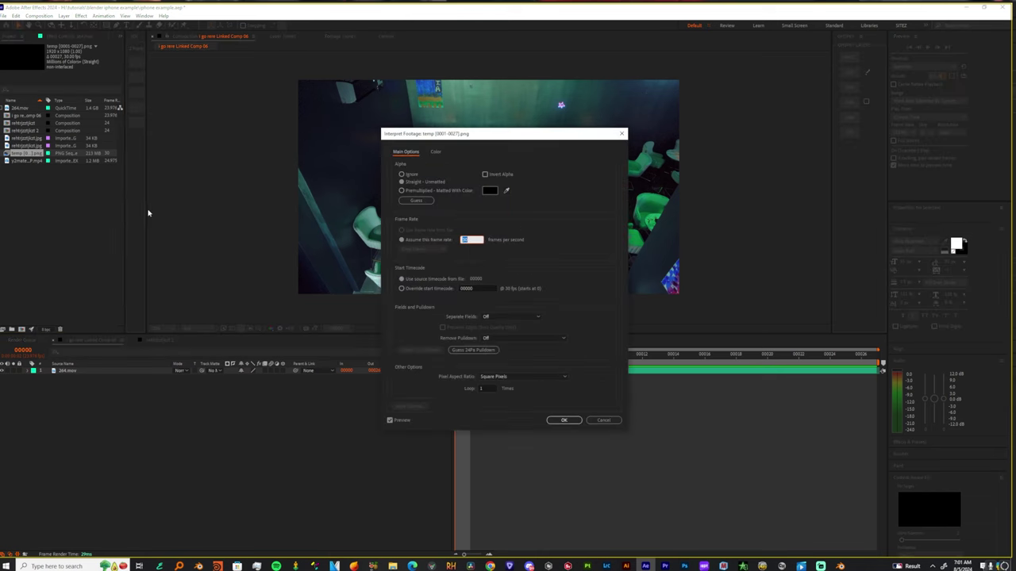
{"action": "left_click", "coordinate": [560, 420]}
Place the temp PNG sequence above 264.mov from frame 0 and fit it to the composition
{"action": "left_click_drag", "start_coordinate": [24, 153], "coordinate": [460, 374]}
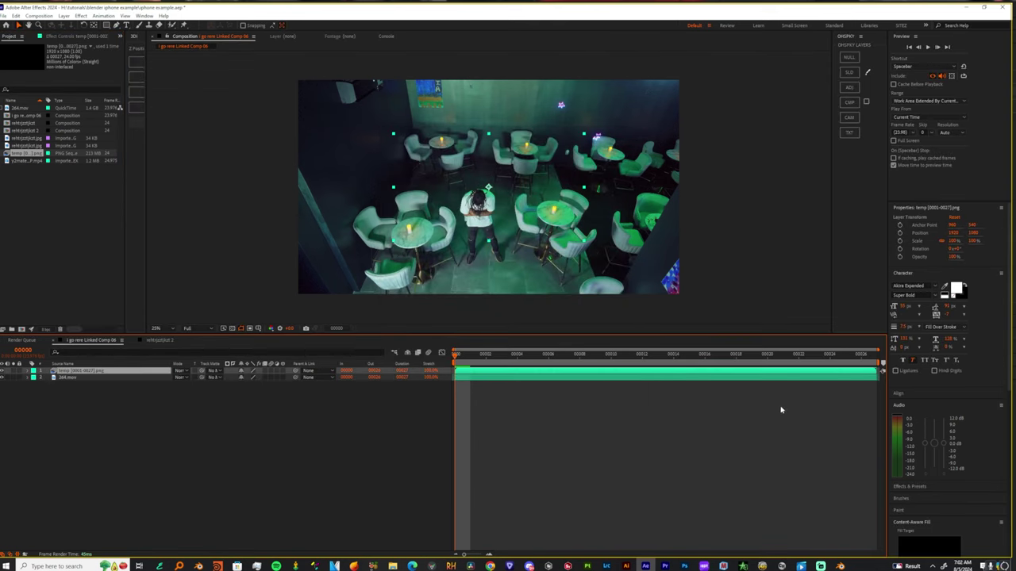
{"action": "left_click_drag", "start_coordinate": [722, 360], "coordinate": [403, 362]}
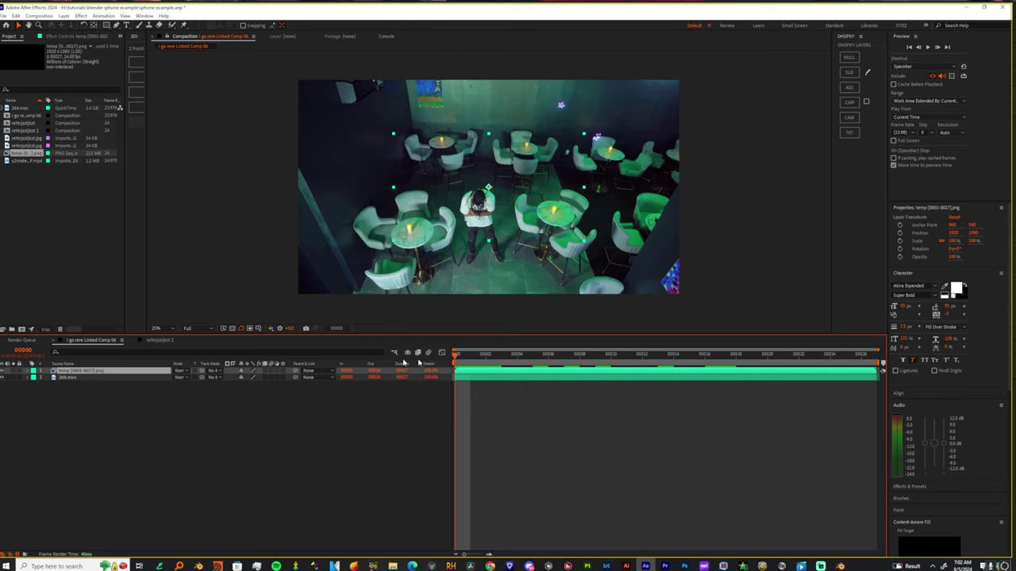
{"action": "right_click", "coordinate": [482, 371]}
{"action": "mouse_move", "coordinate": [509, 170]}
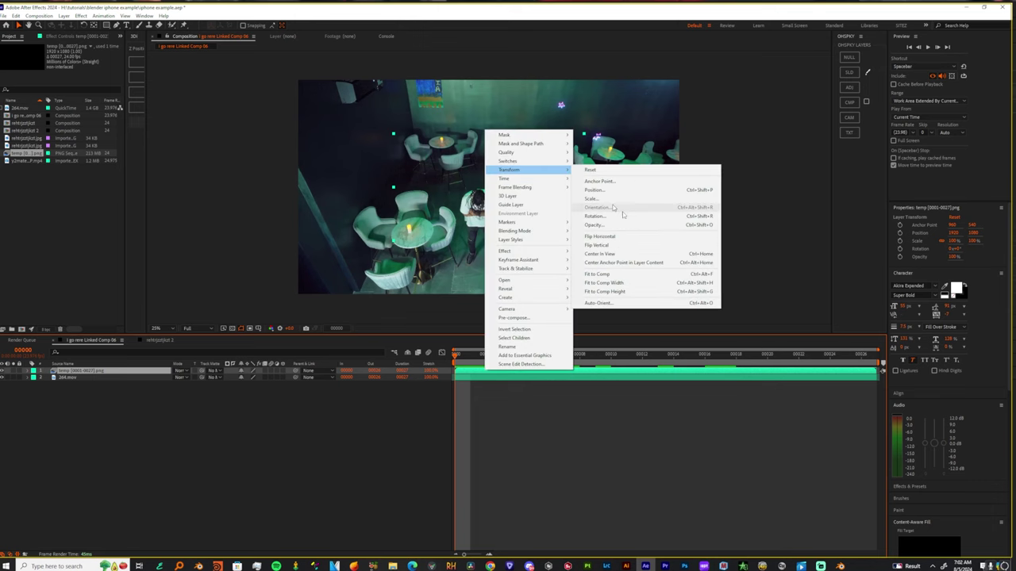
{"action": "left_click", "coordinate": [600, 274]}
Pre-compose the temp sequence layer as PHONE, moving all attributes into the new composition, and preview it
{"action": "right_click", "coordinate": [483, 373]}
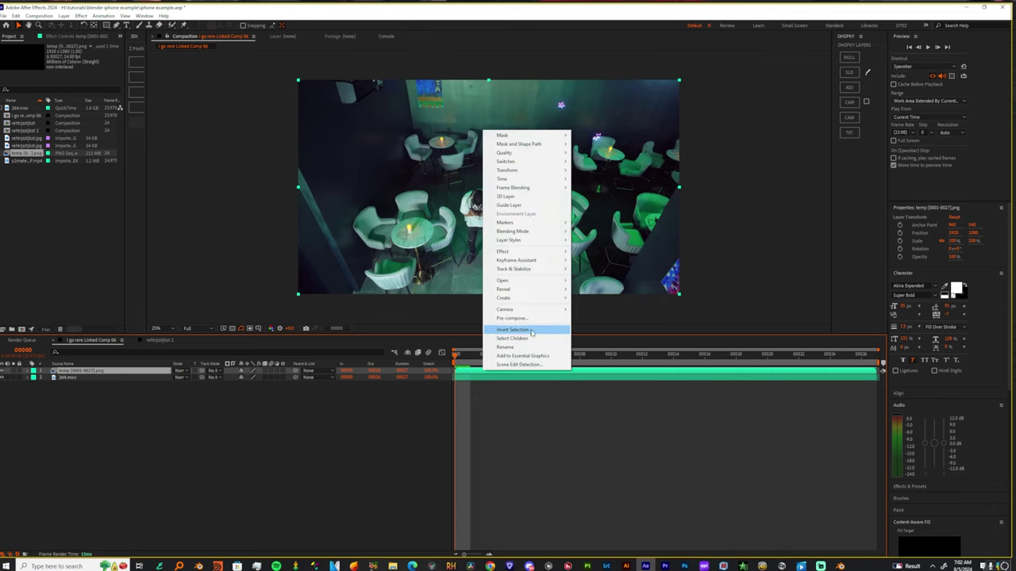
{"action": "left_click", "coordinate": [555, 332]}
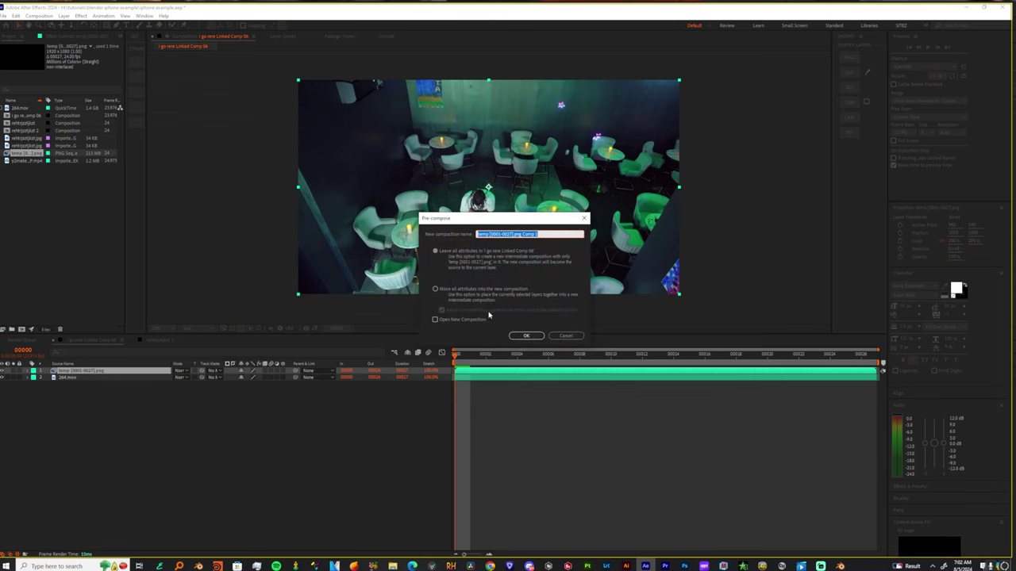
{"action": "type", "text": "if"}
{"action": "left_click", "coordinate": [438, 289]}
{"action": "left_click", "coordinate": [538, 336]}
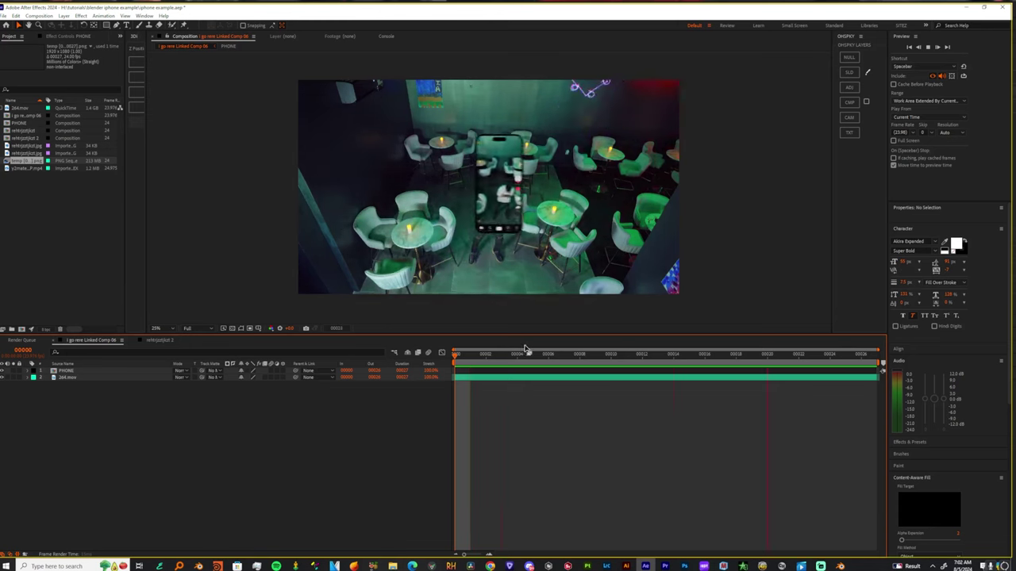
{"action": "left_click_drag", "start_coordinate": [522, 358], "coordinate": [339, 445]}
Add an adjustment layer directly above 264.mov and apply Fast Box Blur to it
{"action": "left_click", "coordinate": [82, 379]}
{"action": "left_click", "coordinate": [849, 87]}
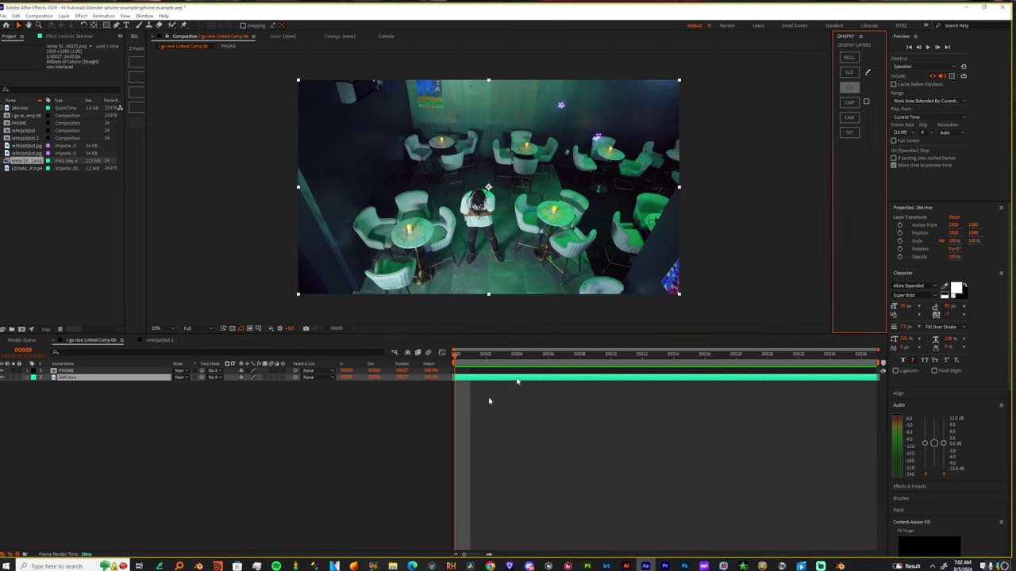
{"action": "key", "text": "ctrl+space"}
{"action": "type", "text": "fast"}
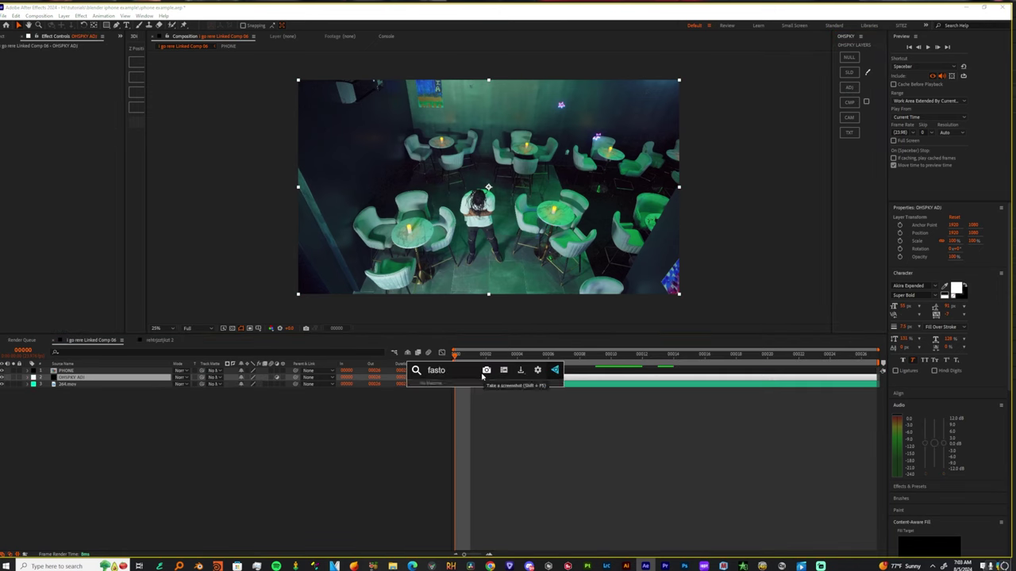
{"action": "key", "text": "Return"}
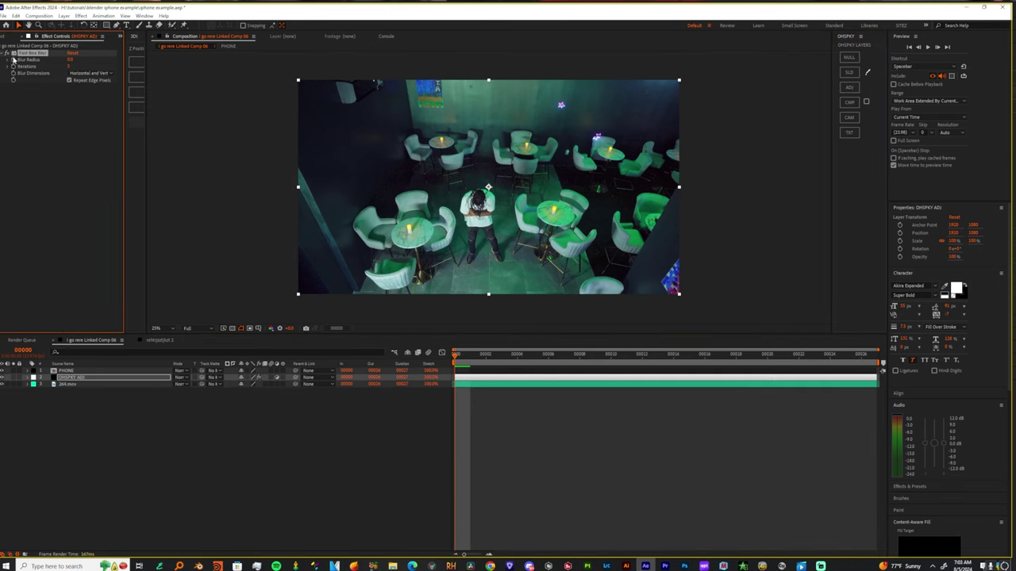
Enable keyframing on the Blur Radius at frame 0, apply the Hotspots effect to the adjustment layer, and reopen the effect search
{"action": "key", "text": "space"}
{"action": "left_click_drag", "start_coordinate": [70, 60], "coordinate": [78, 59]}
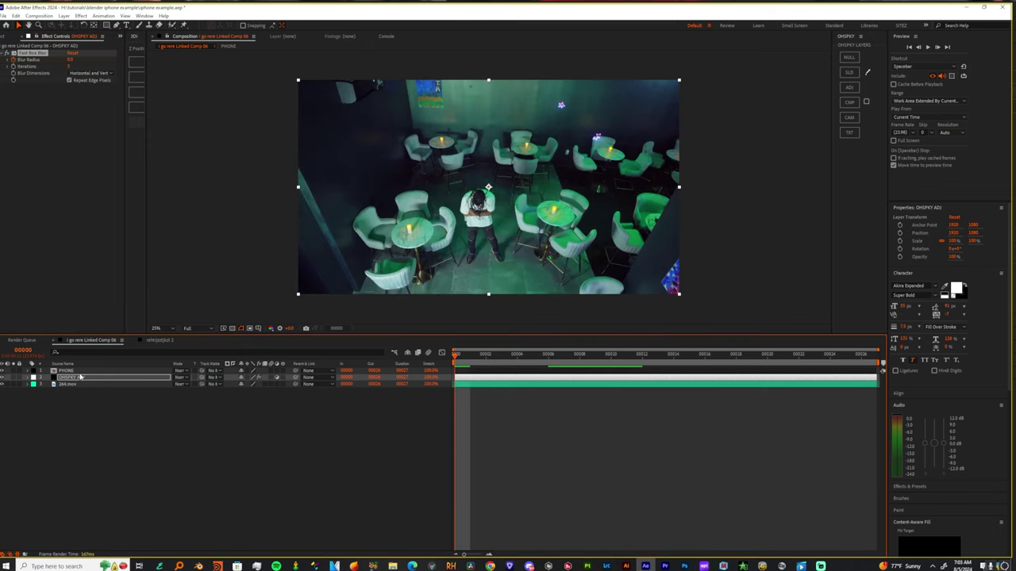
{"action": "key", "text": "ctrl+space"}
{"action": "type", "text": "hot"}
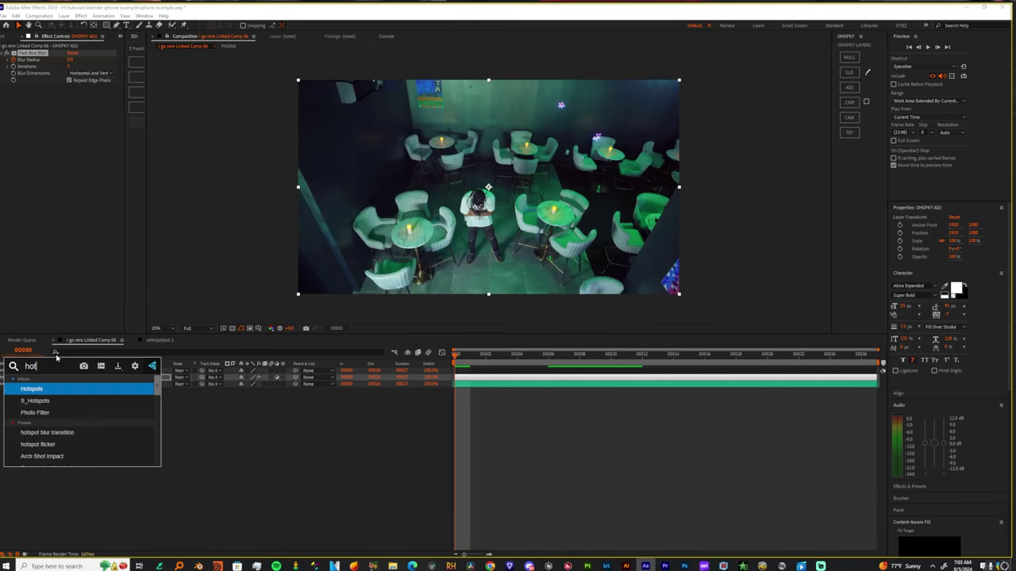
{"action": "key", "text": "Return"}
{"action": "key", "text": "ctrl+space"}
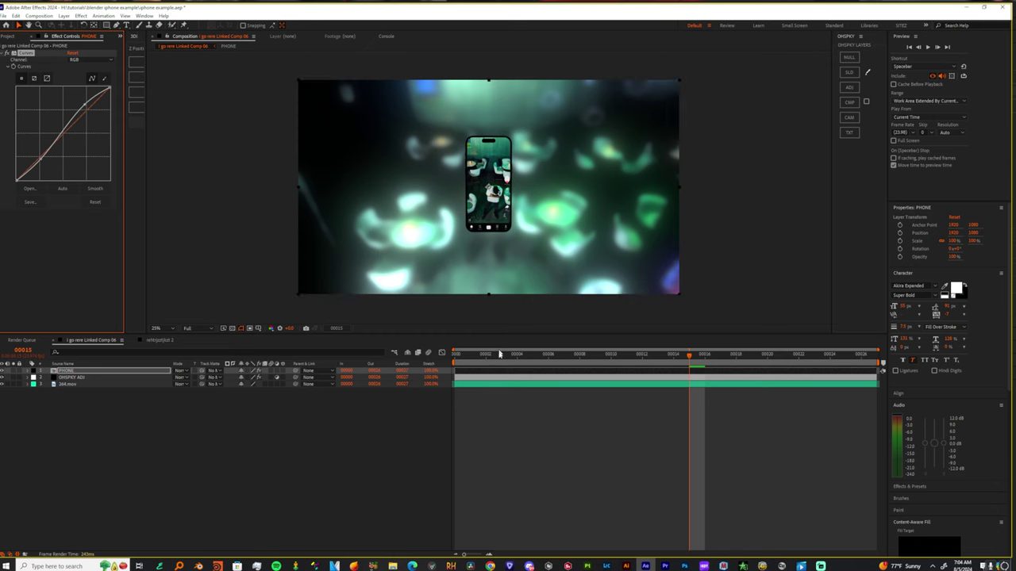
Scrub the composite to frame 24 and back to frame 13 to check the phone's motion over the blurred background
{"action": "left_click_drag", "start_coordinate": [499, 353], "coordinate": [828, 388]}
{"action": "left_click", "coordinate": [829, 386]}
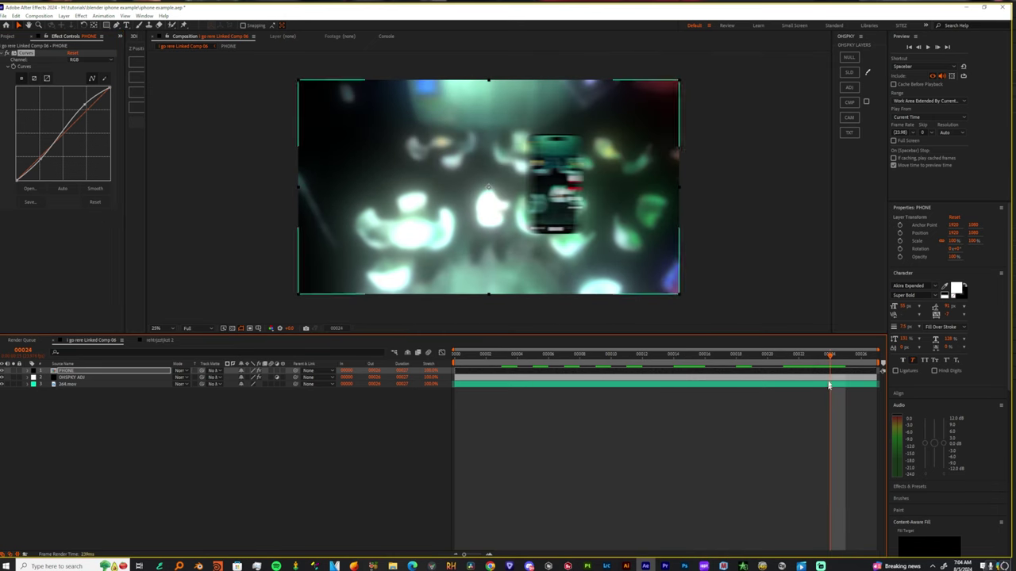
{"action": "left_click_drag", "start_coordinate": [735, 349], "coordinate": [657, 355]}
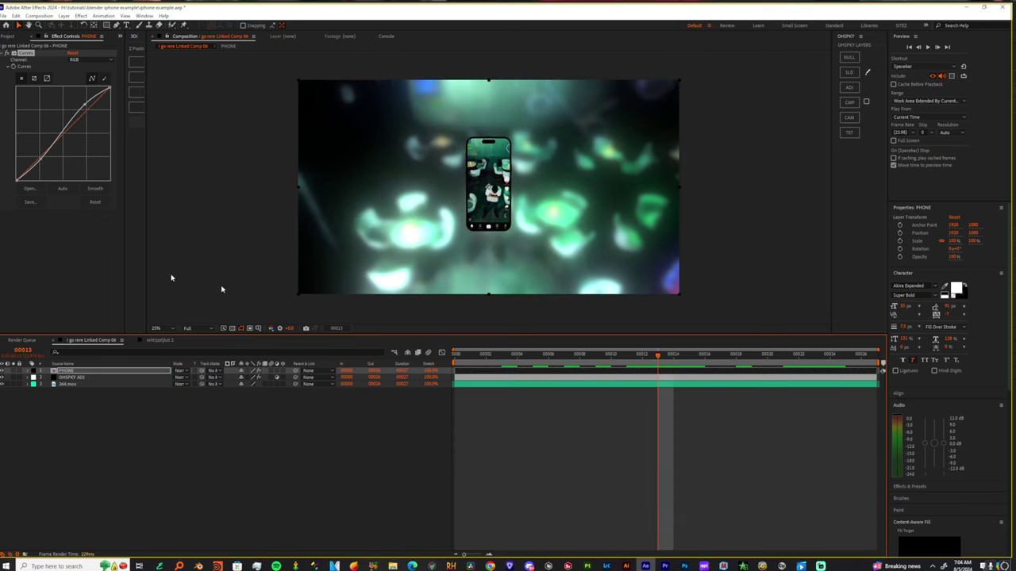